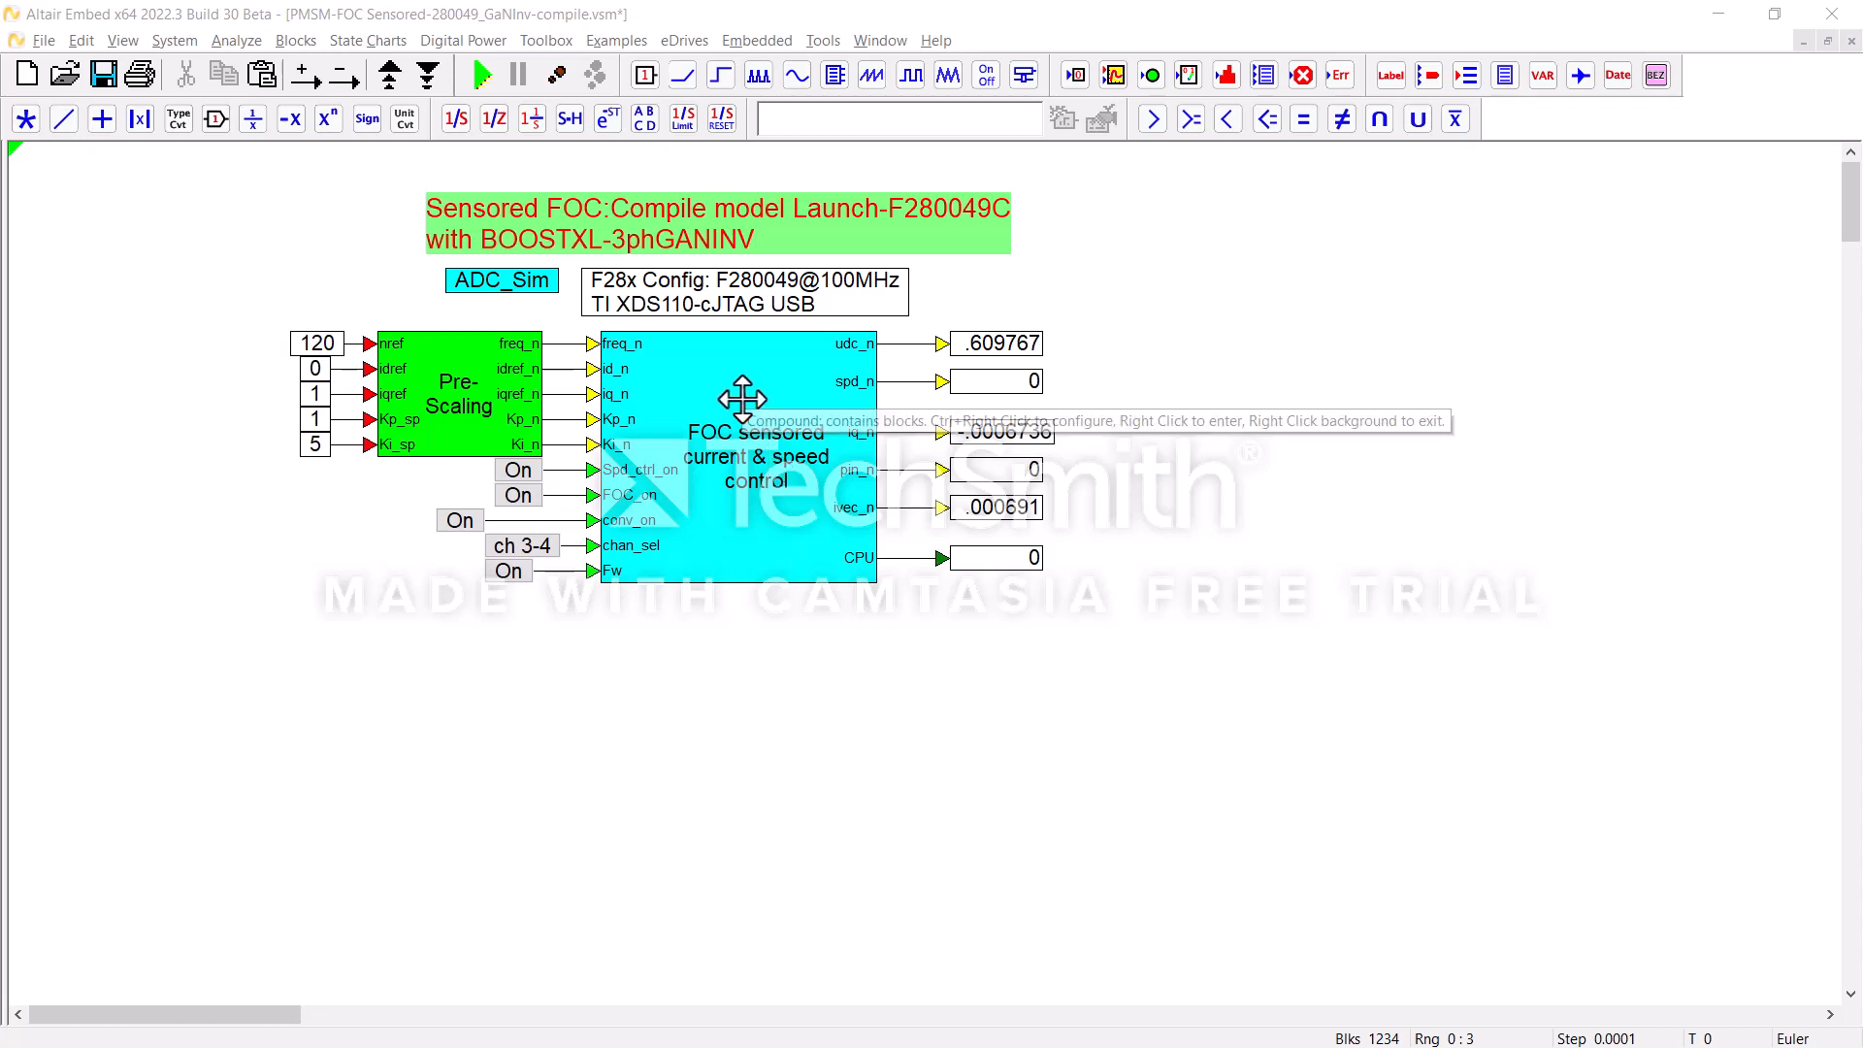
# Step: Look inside the FOC sensored current & speed control block and examine the debug section of its Diagnostic tool block
pyautogui.rightClick(742, 398)
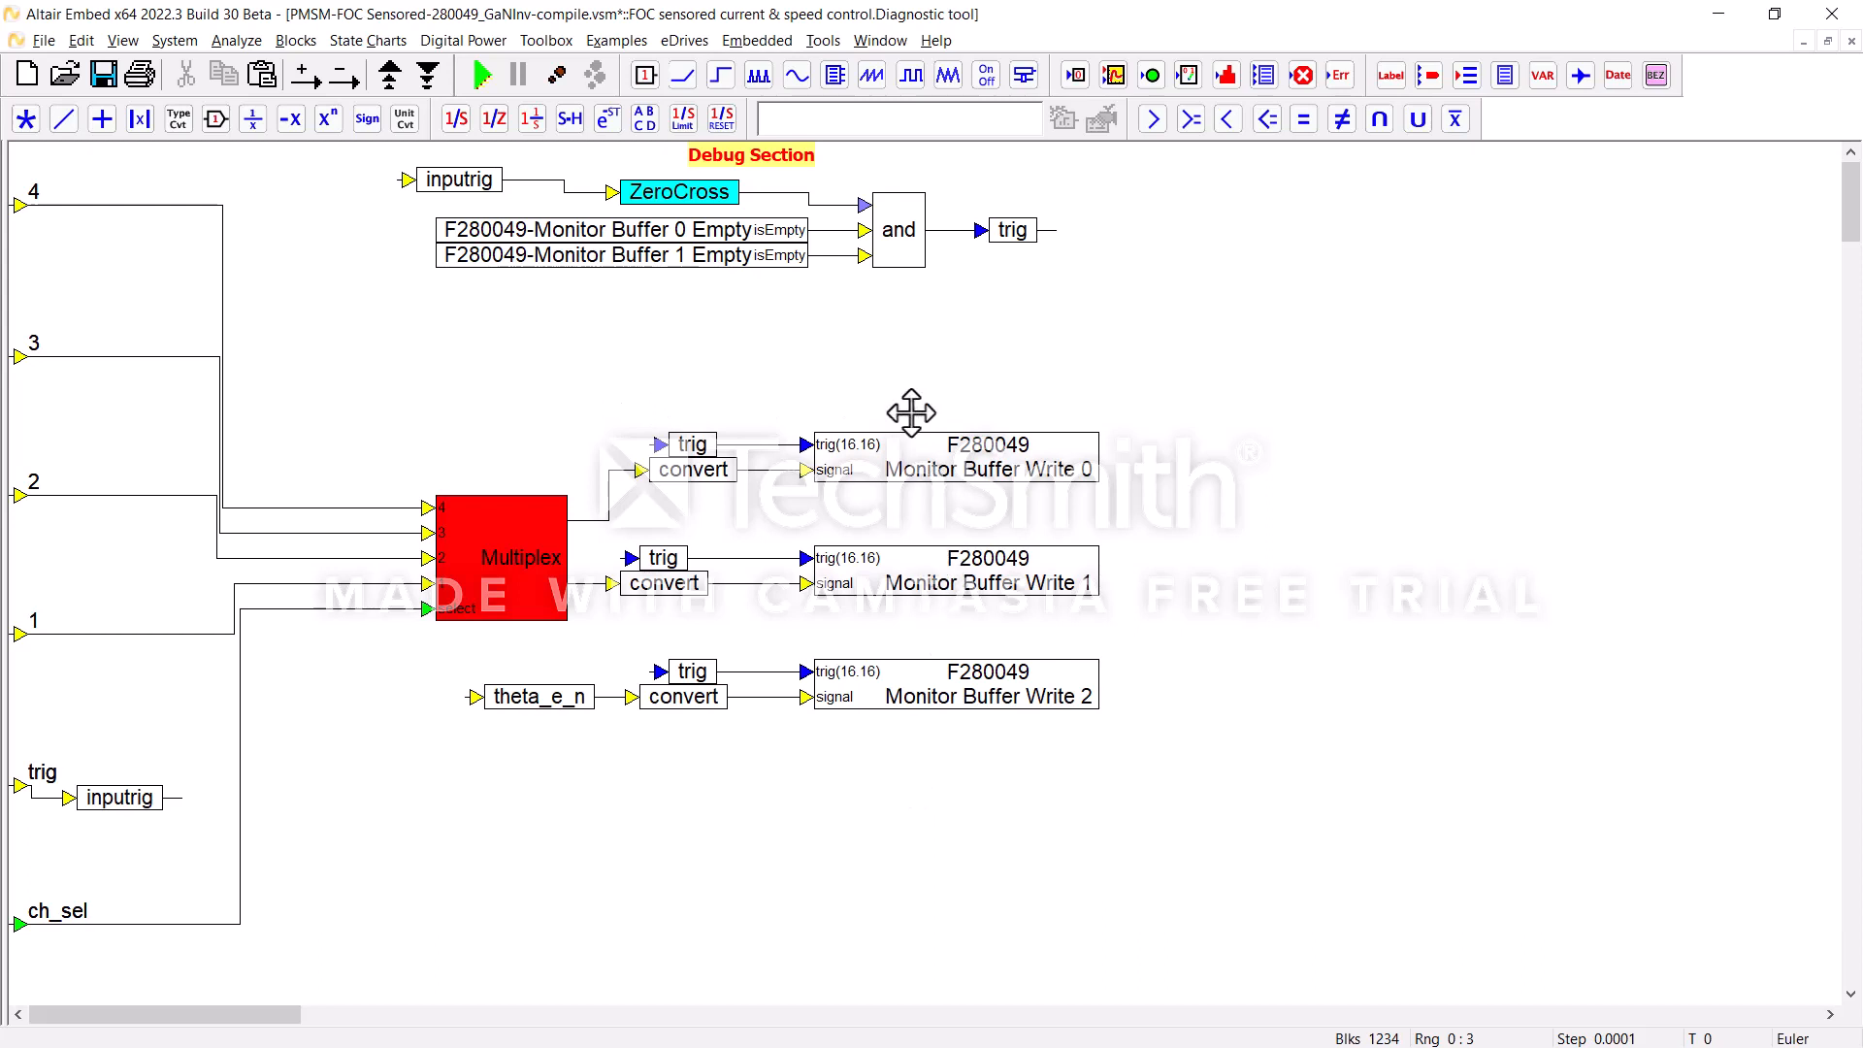
pyautogui.rightClick(870, 388)
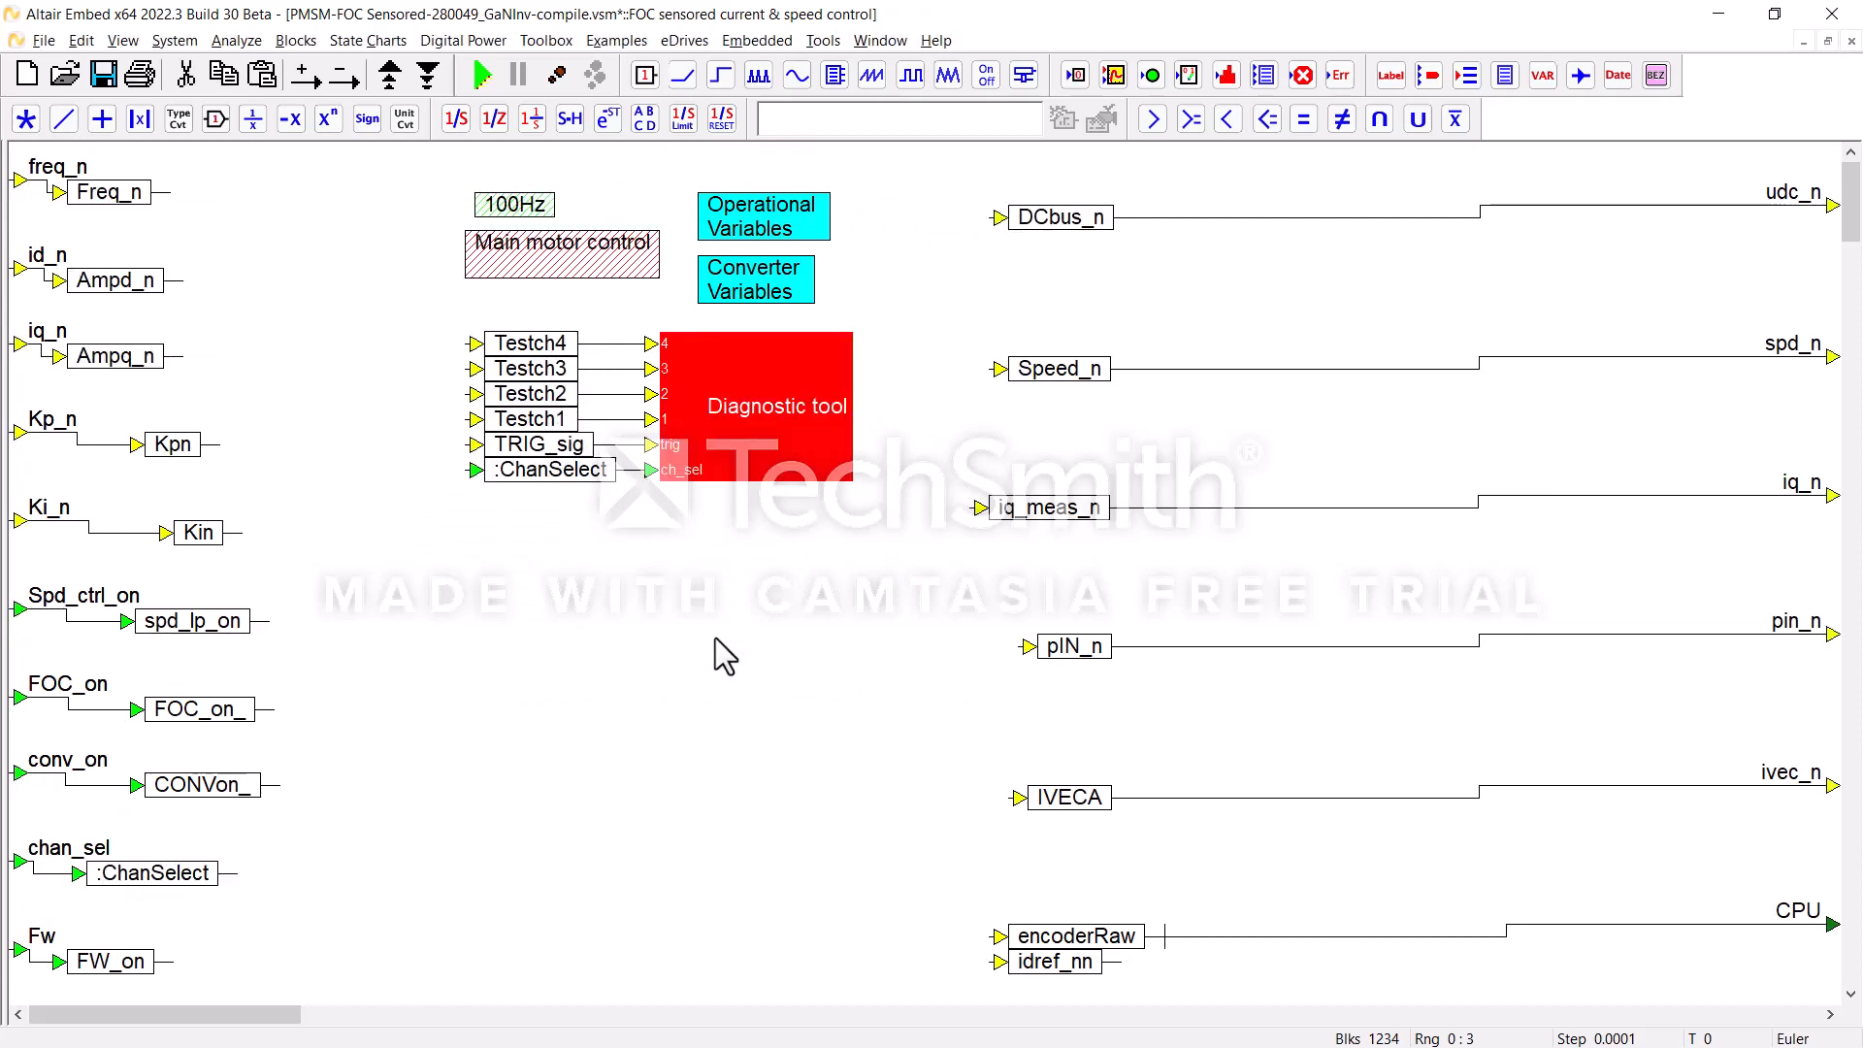
pyautogui.click(714, 559)
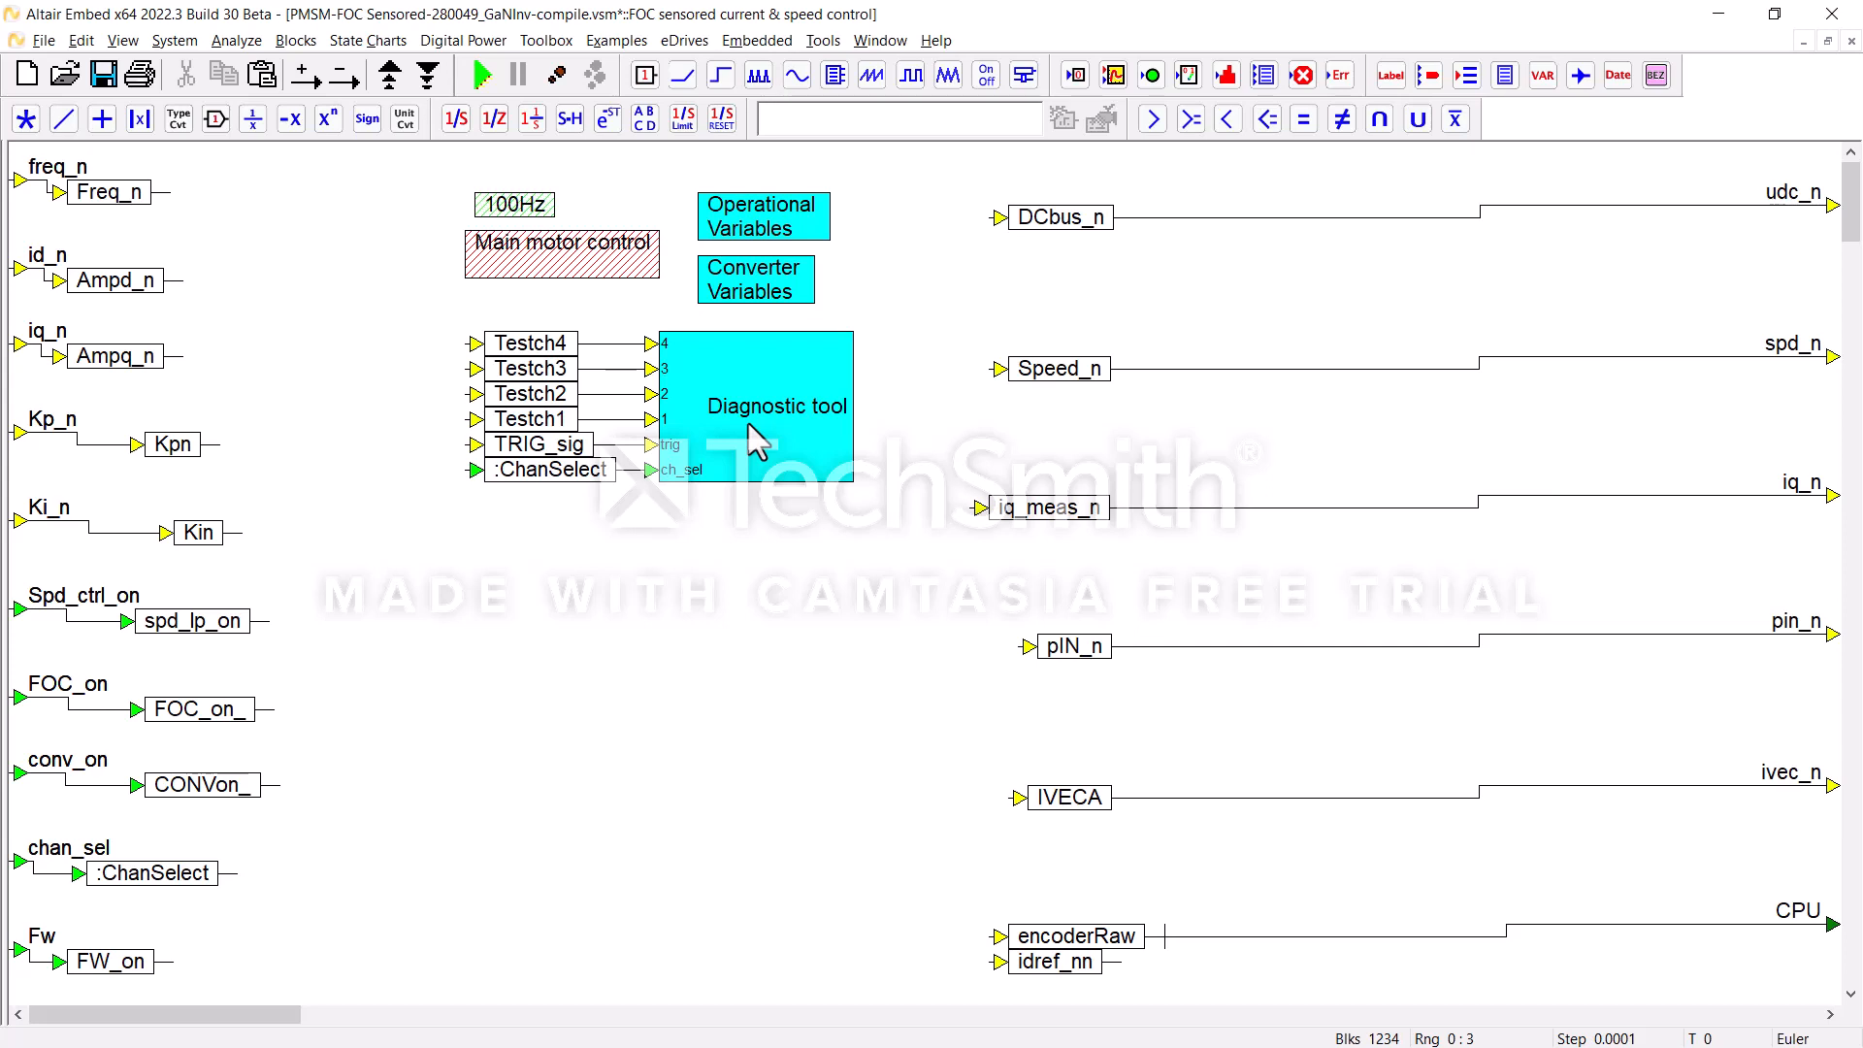
# Step: Set the time step unit to Kilohertz in the simulation's system properties
pyautogui.click(174, 43)
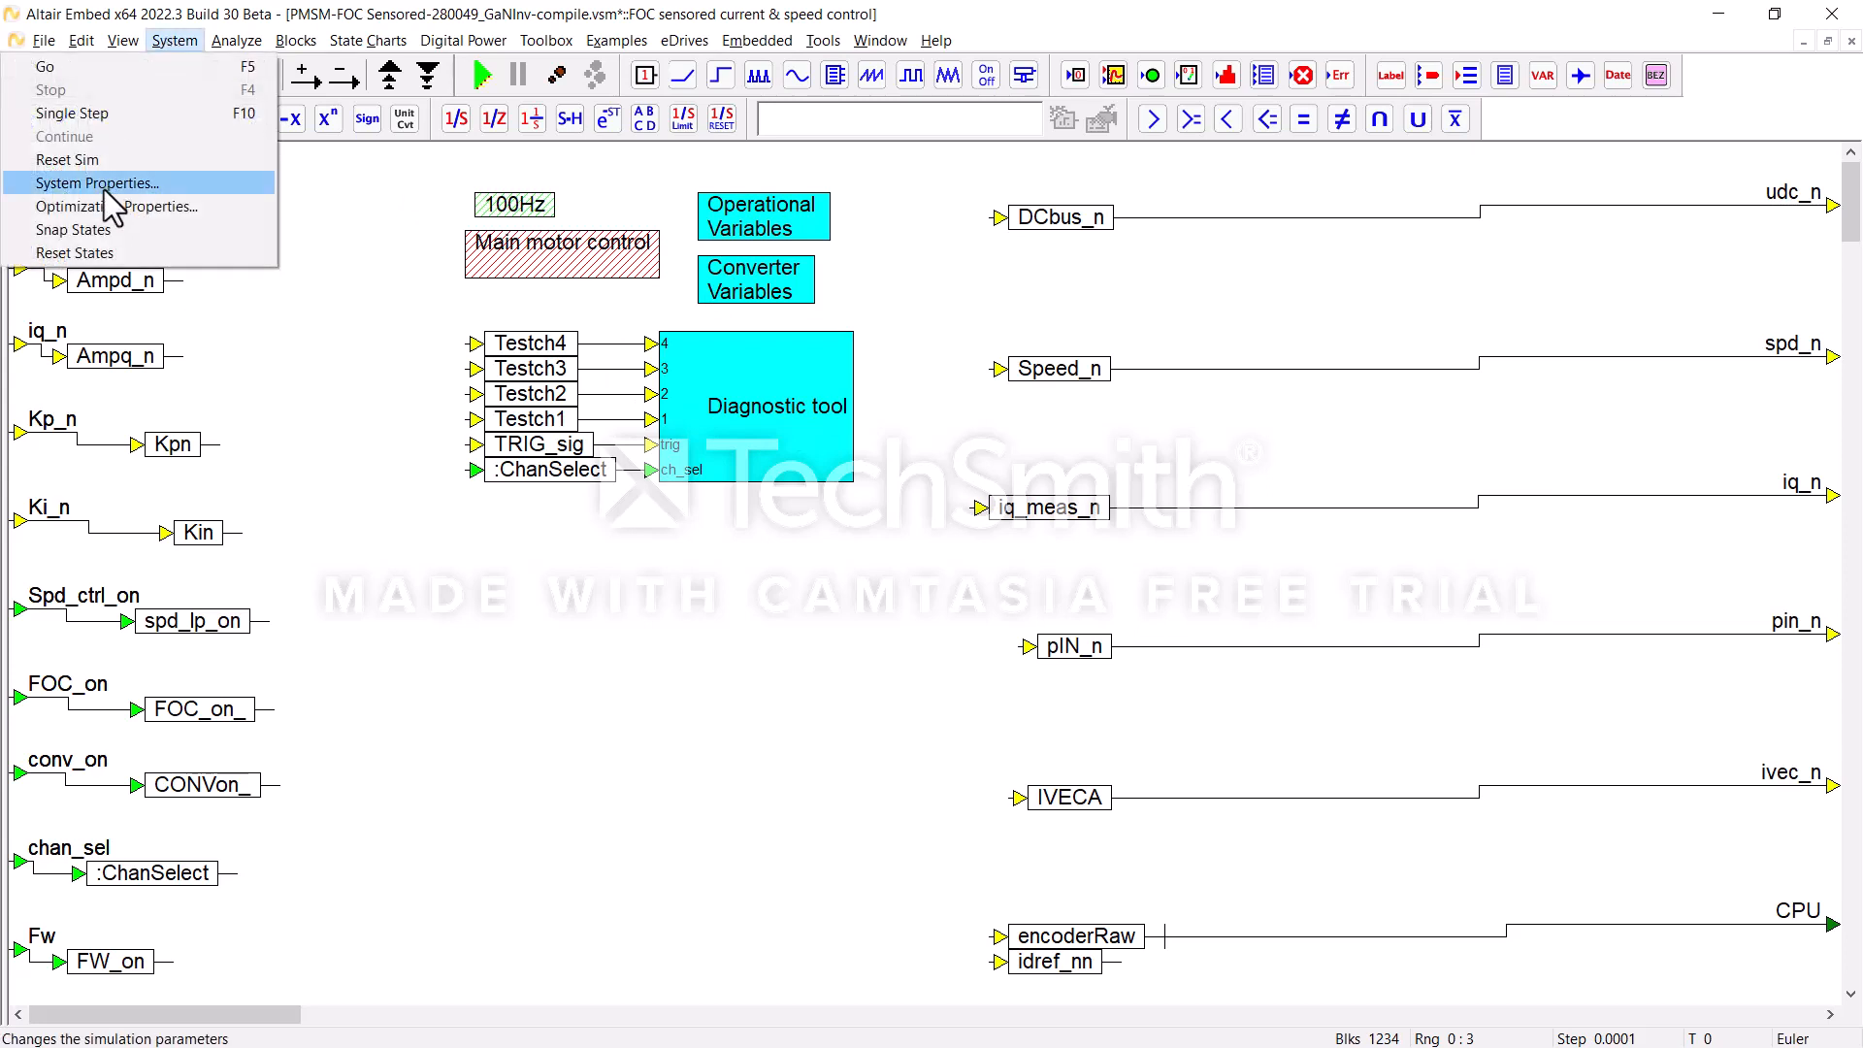
pyautogui.click(59, 185)
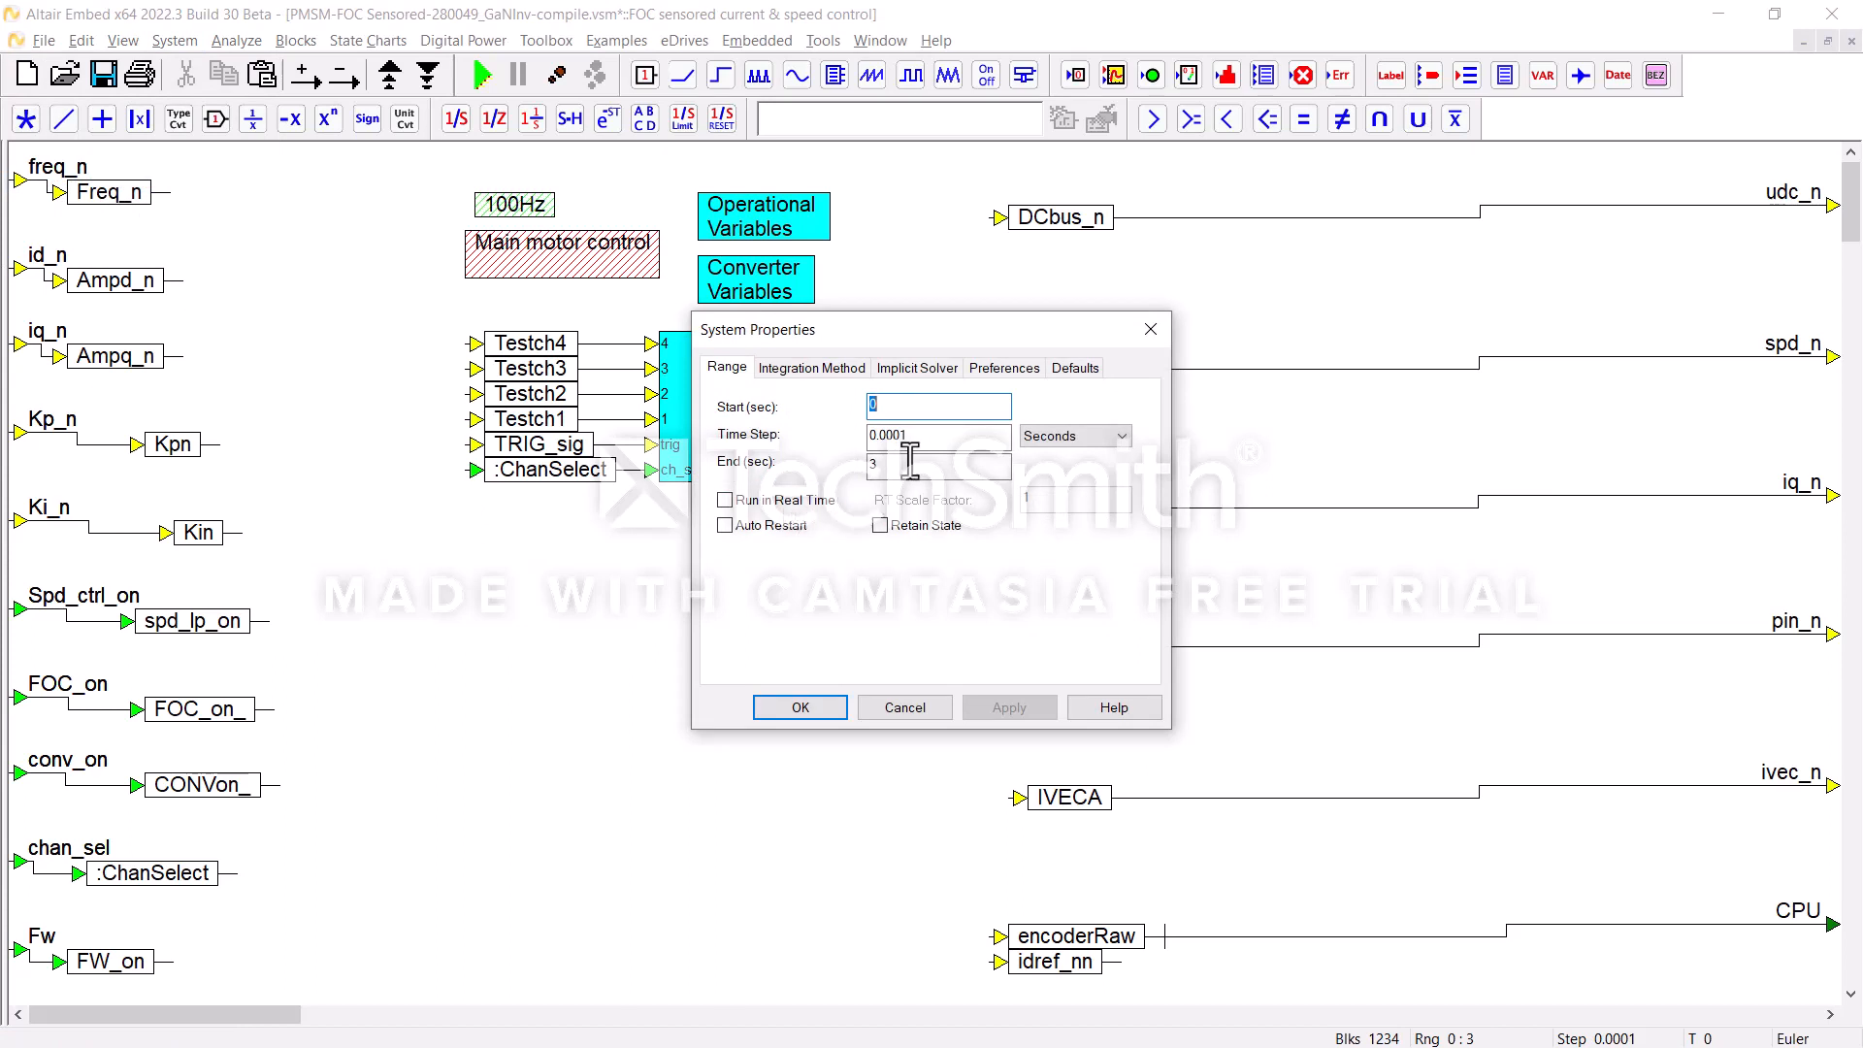
pyautogui.click(1072, 439)
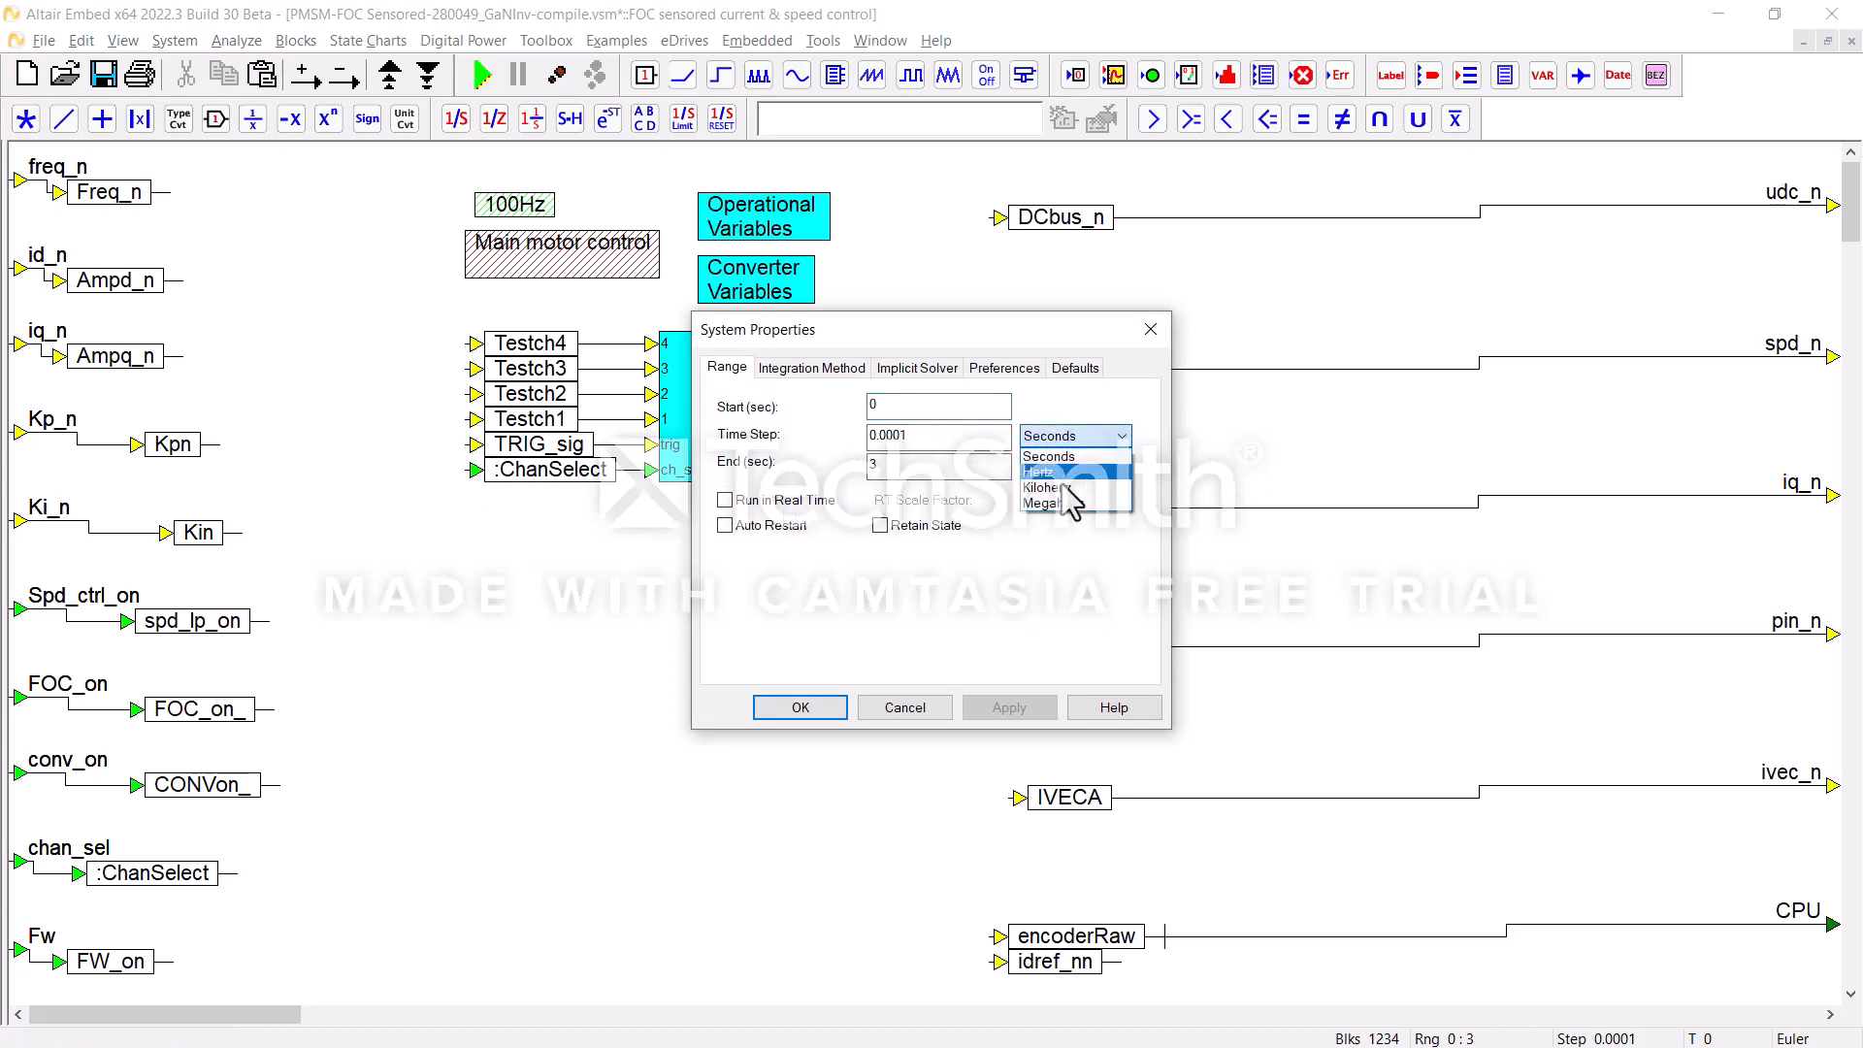
pyautogui.click(1064, 487)
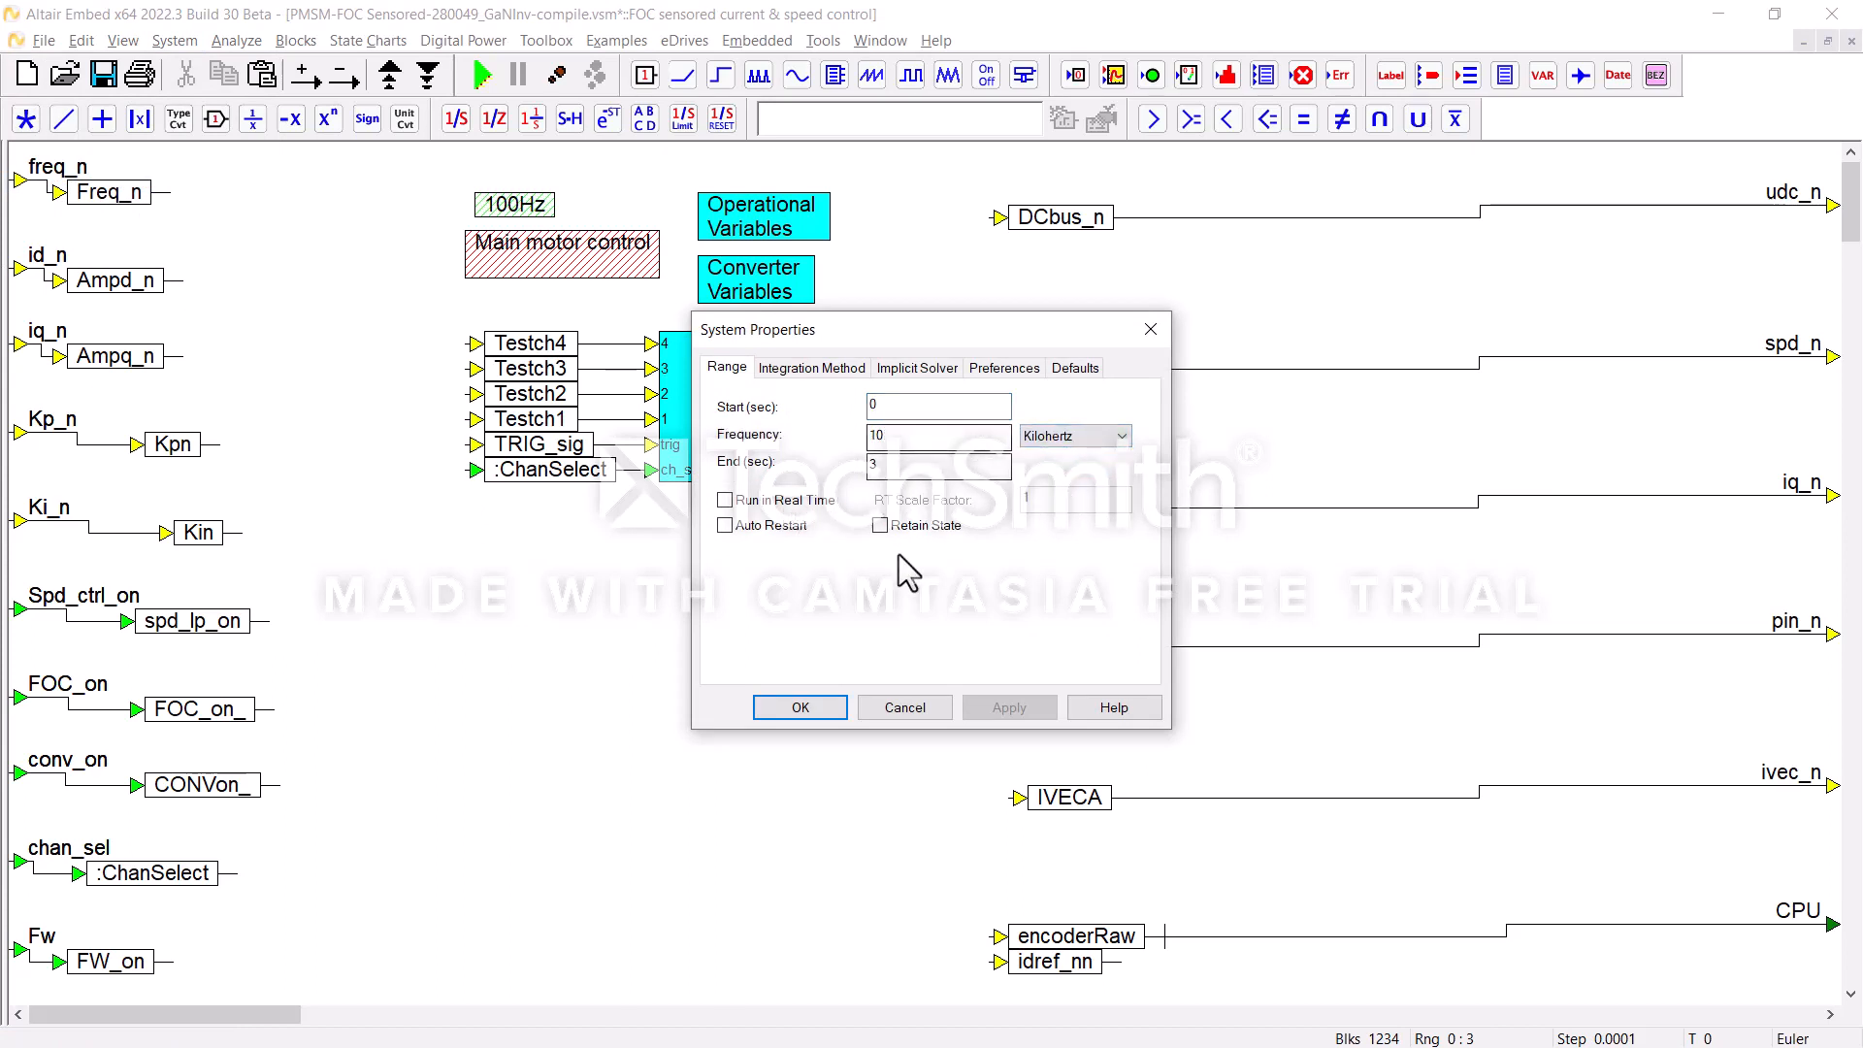
pyautogui.click(807, 709)
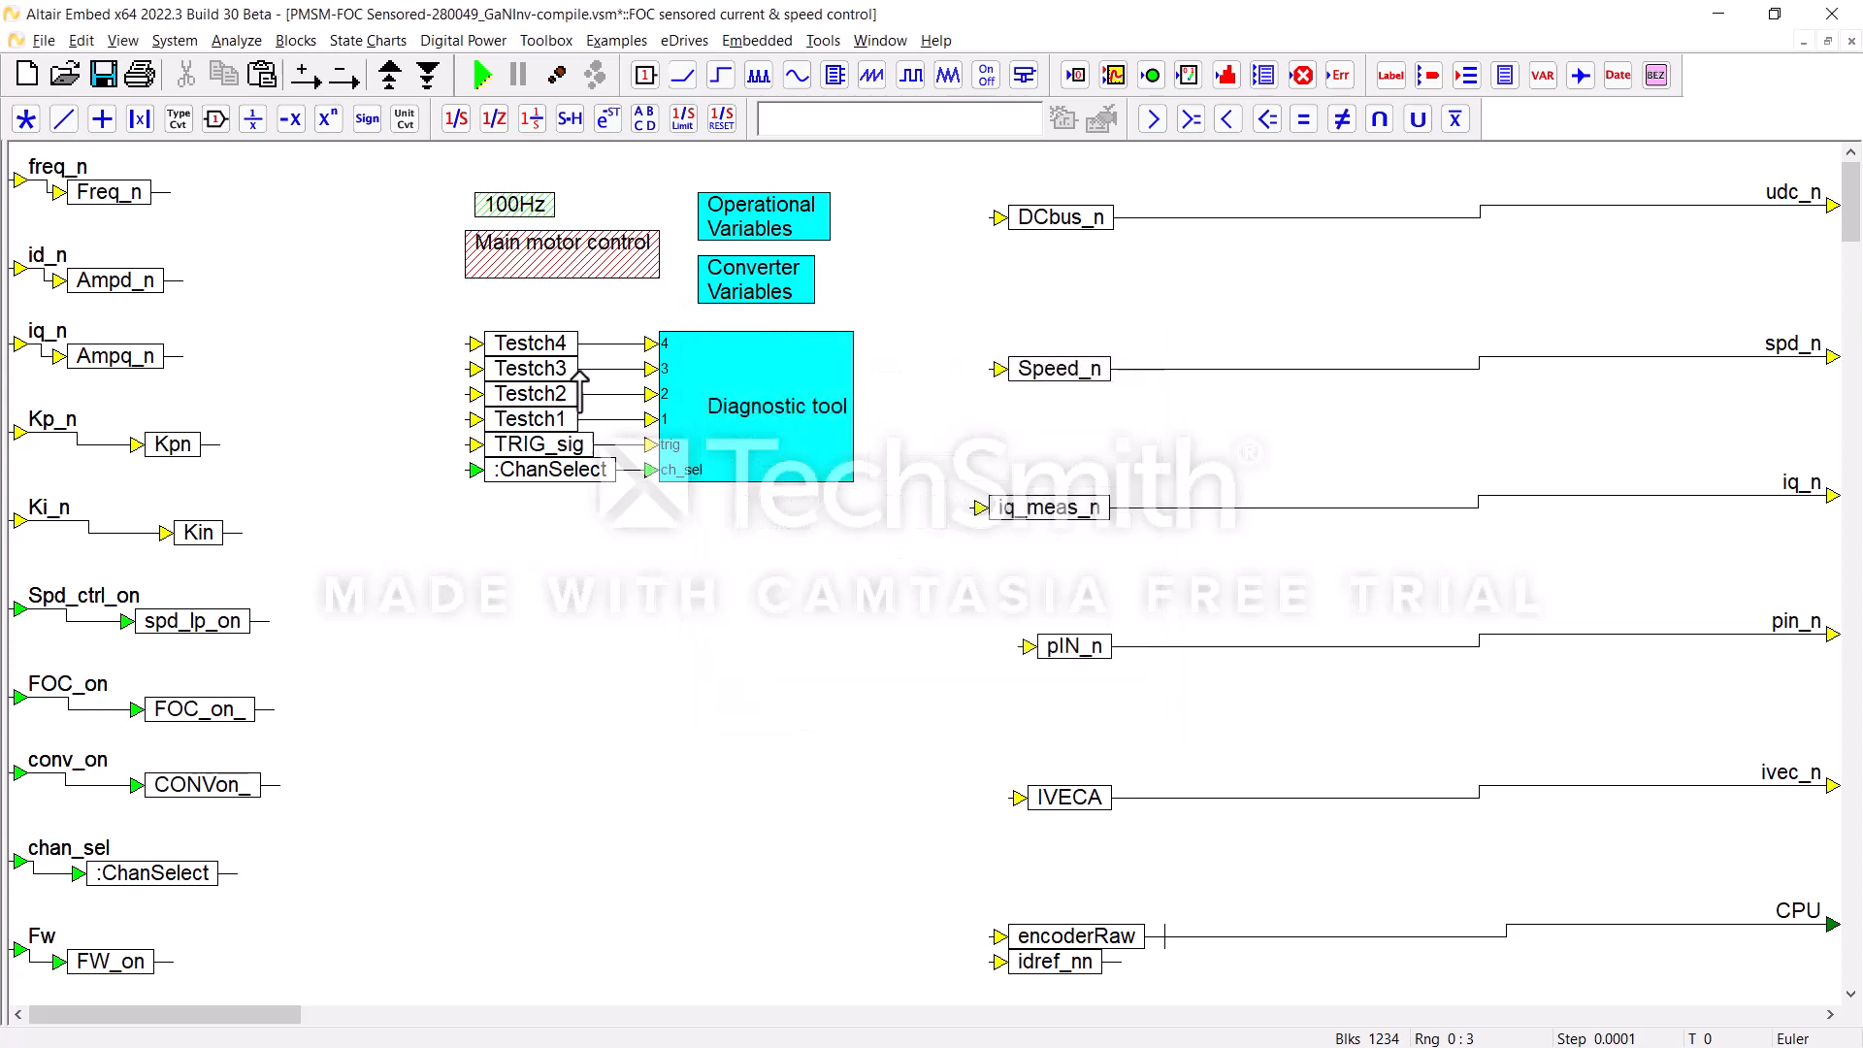
# Step: Check the execution settings of the Main motor control and 100Hz compound blocks without changing them
pyautogui.keyDown('ctrl'); pyautogui.rightClick(568, 258); pyautogui.keyUp('ctrl')
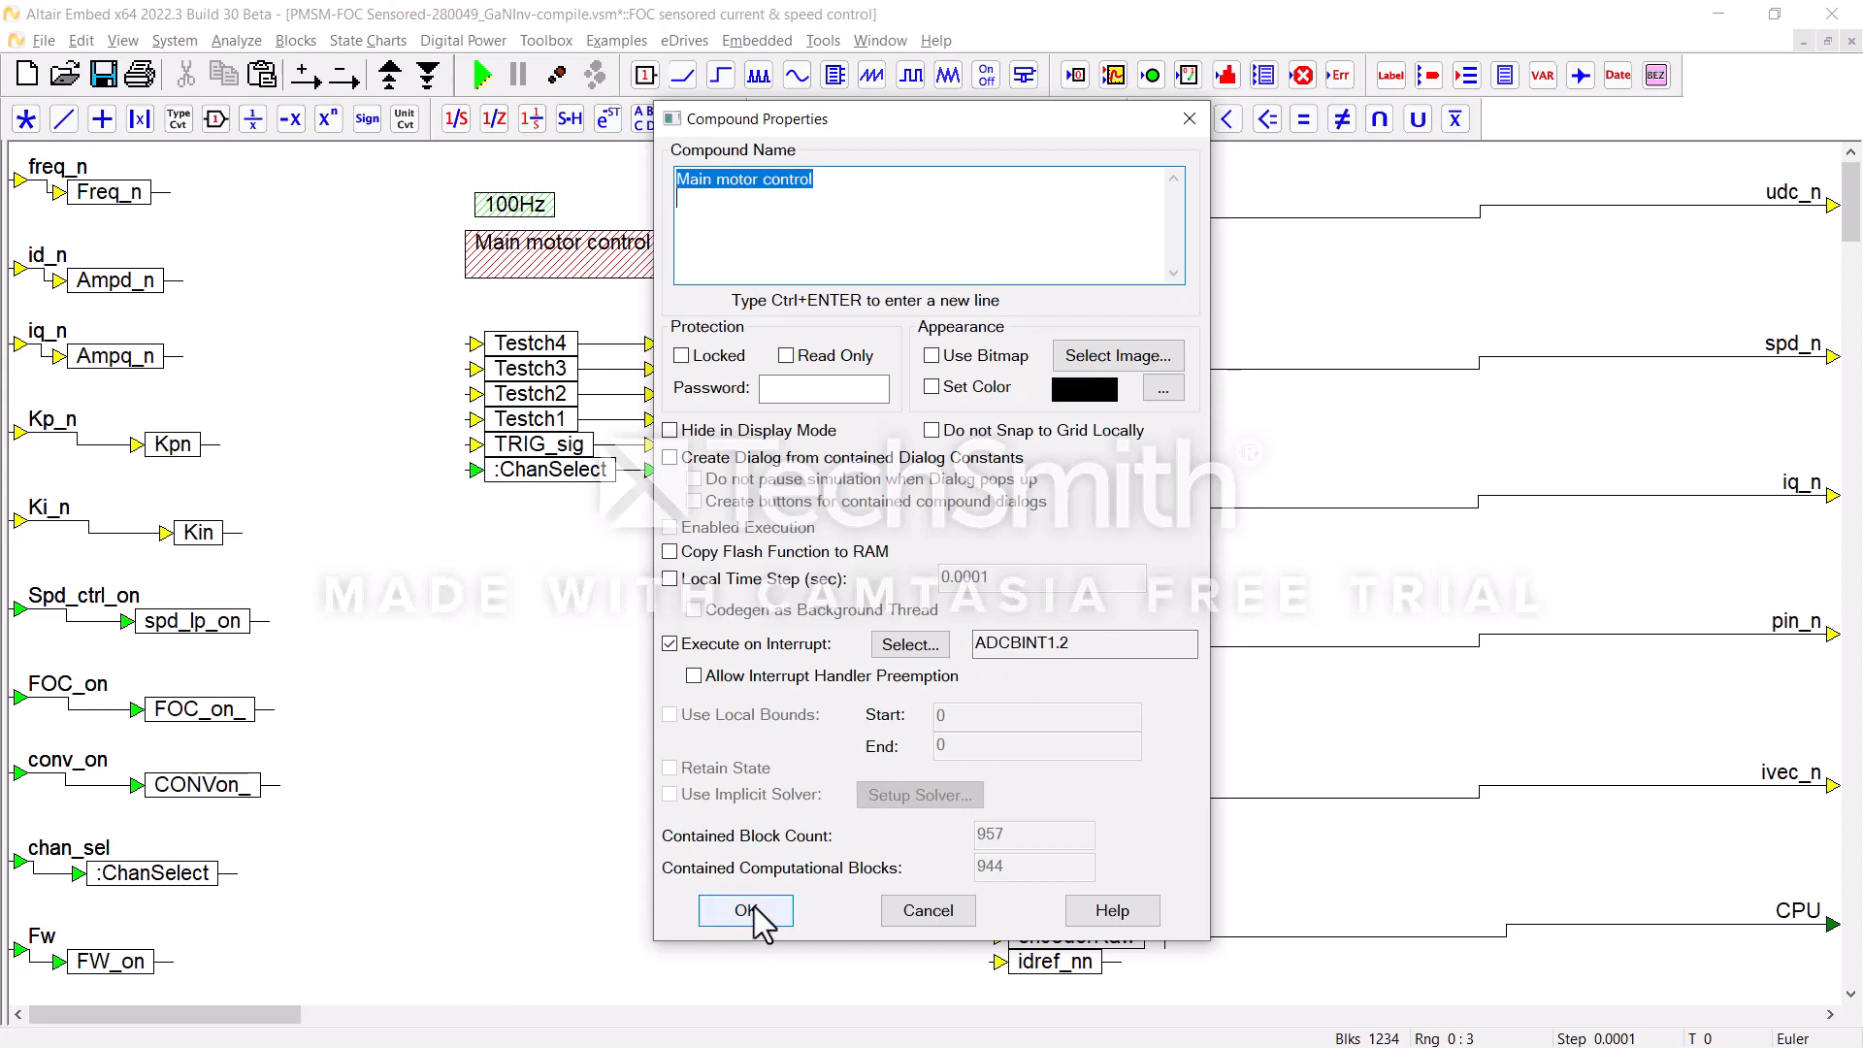
pyautogui.click(924, 912)
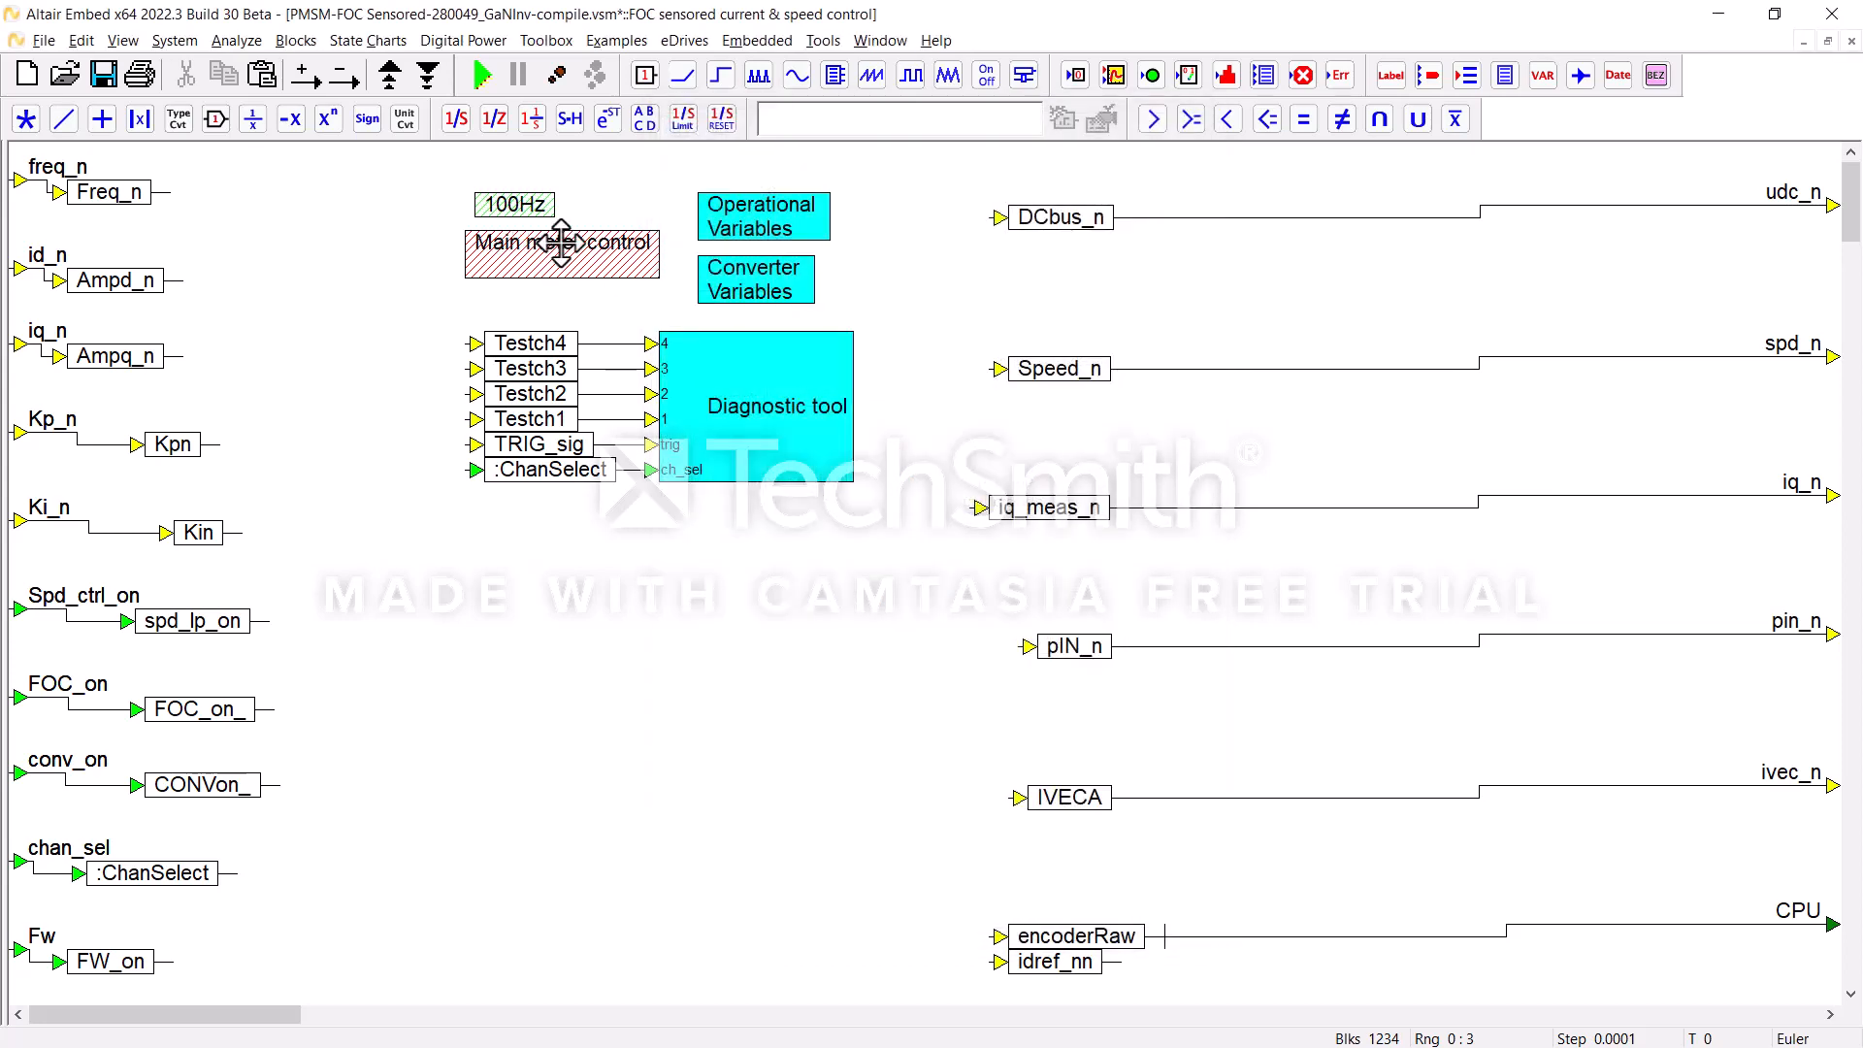
pyautogui.rightClick(524, 203)
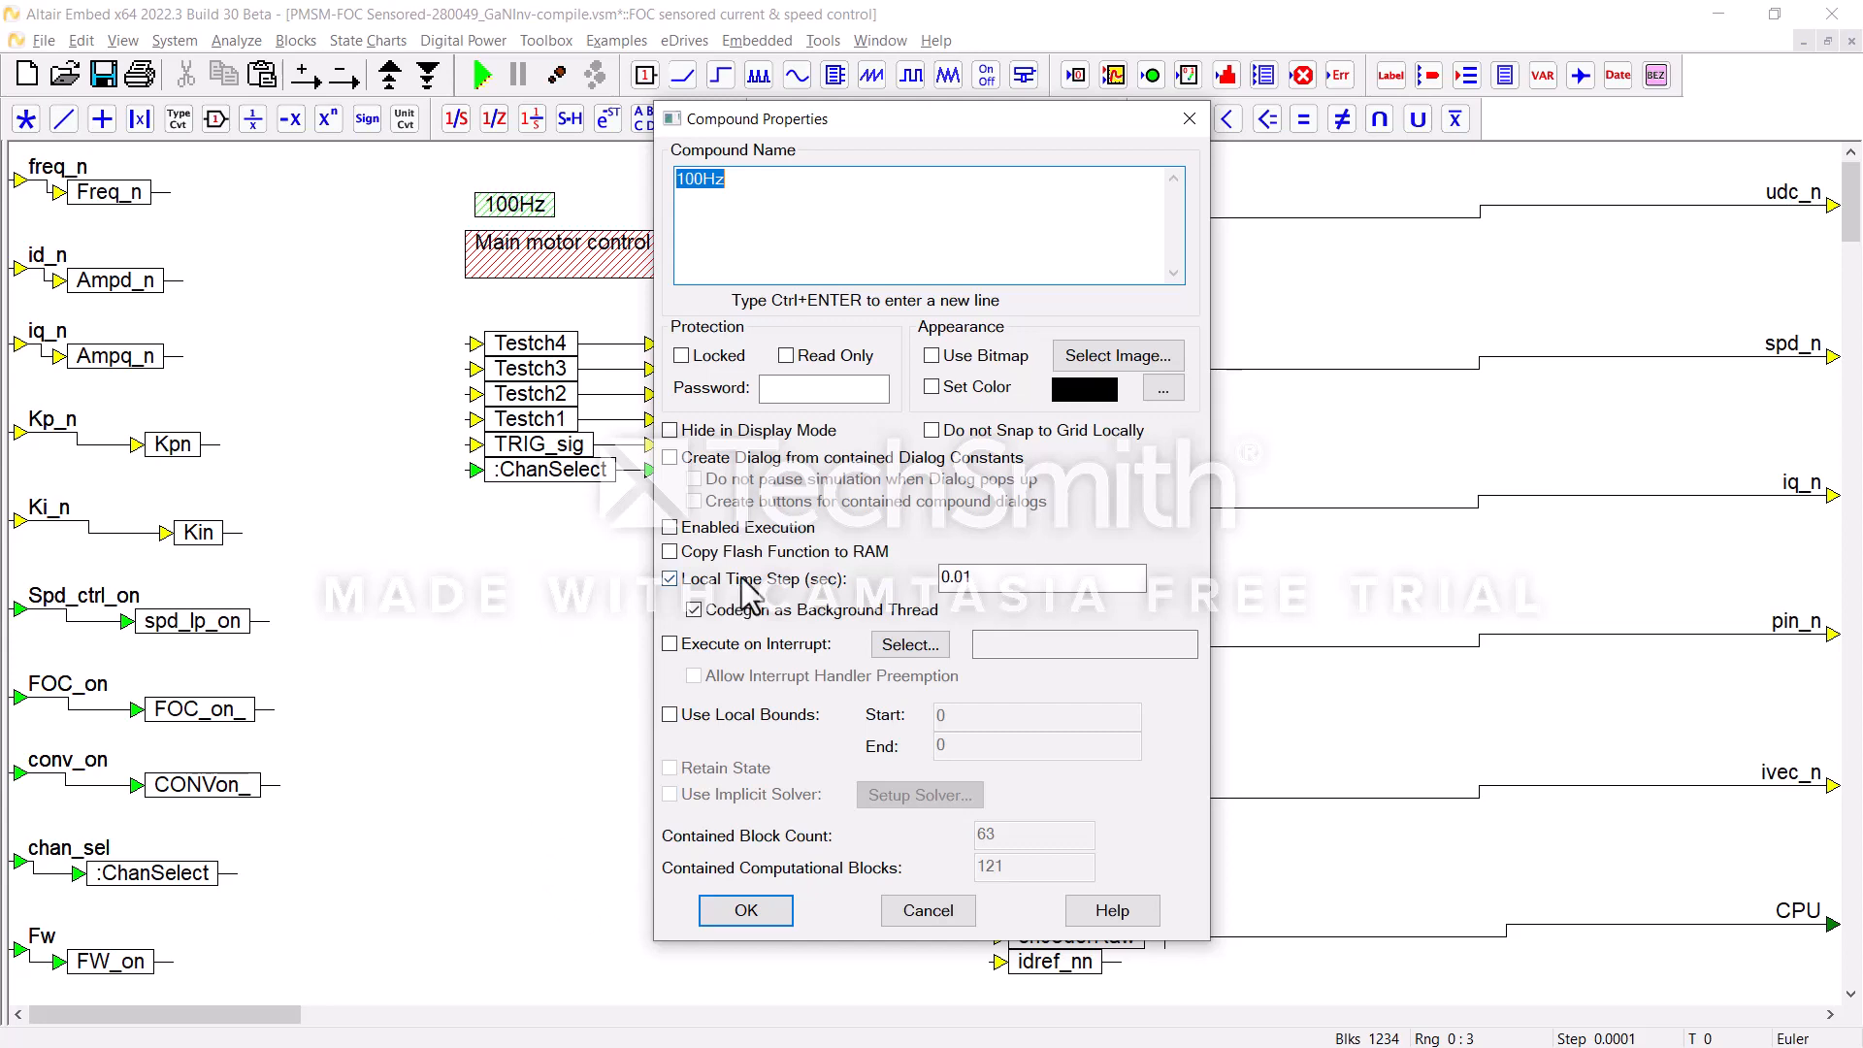
pyautogui.click(943, 916)
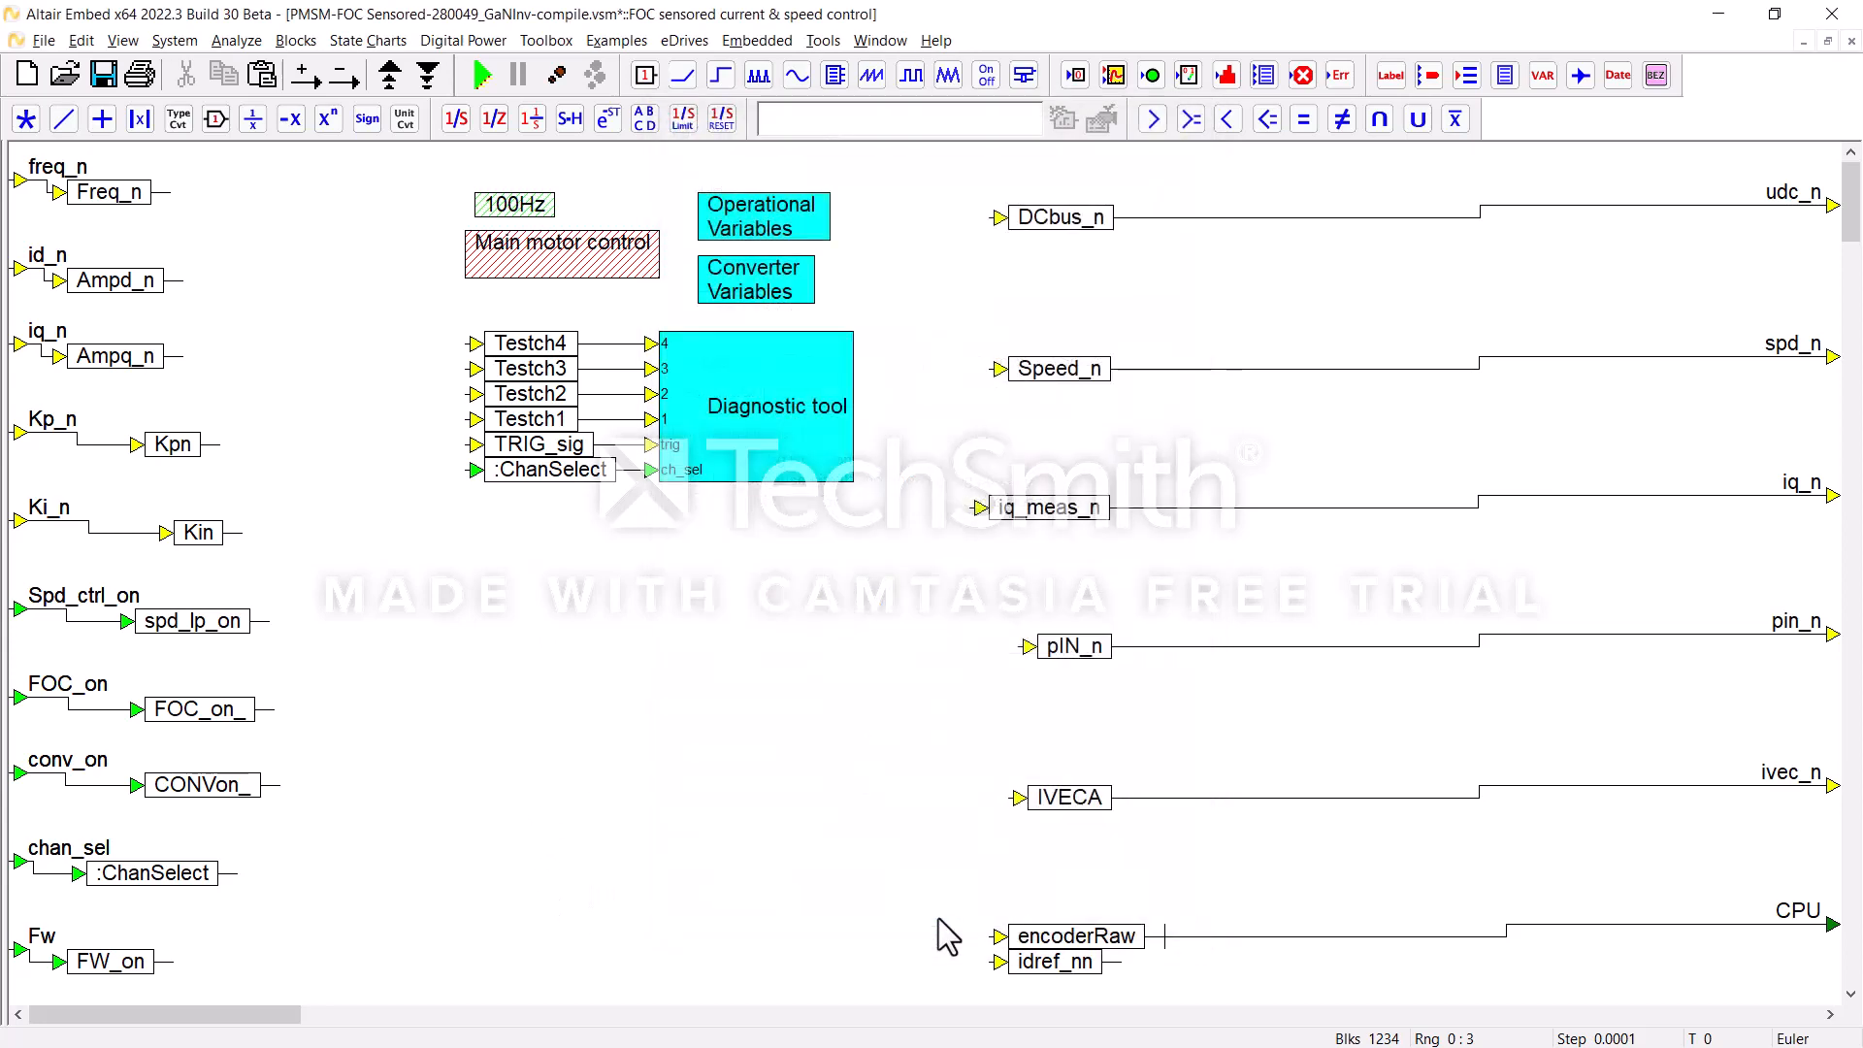
# Step: Inspect the Encoder angle module inside Main motor control, including the eQEP2 block's properties
pyautogui.rightClick(563, 253)
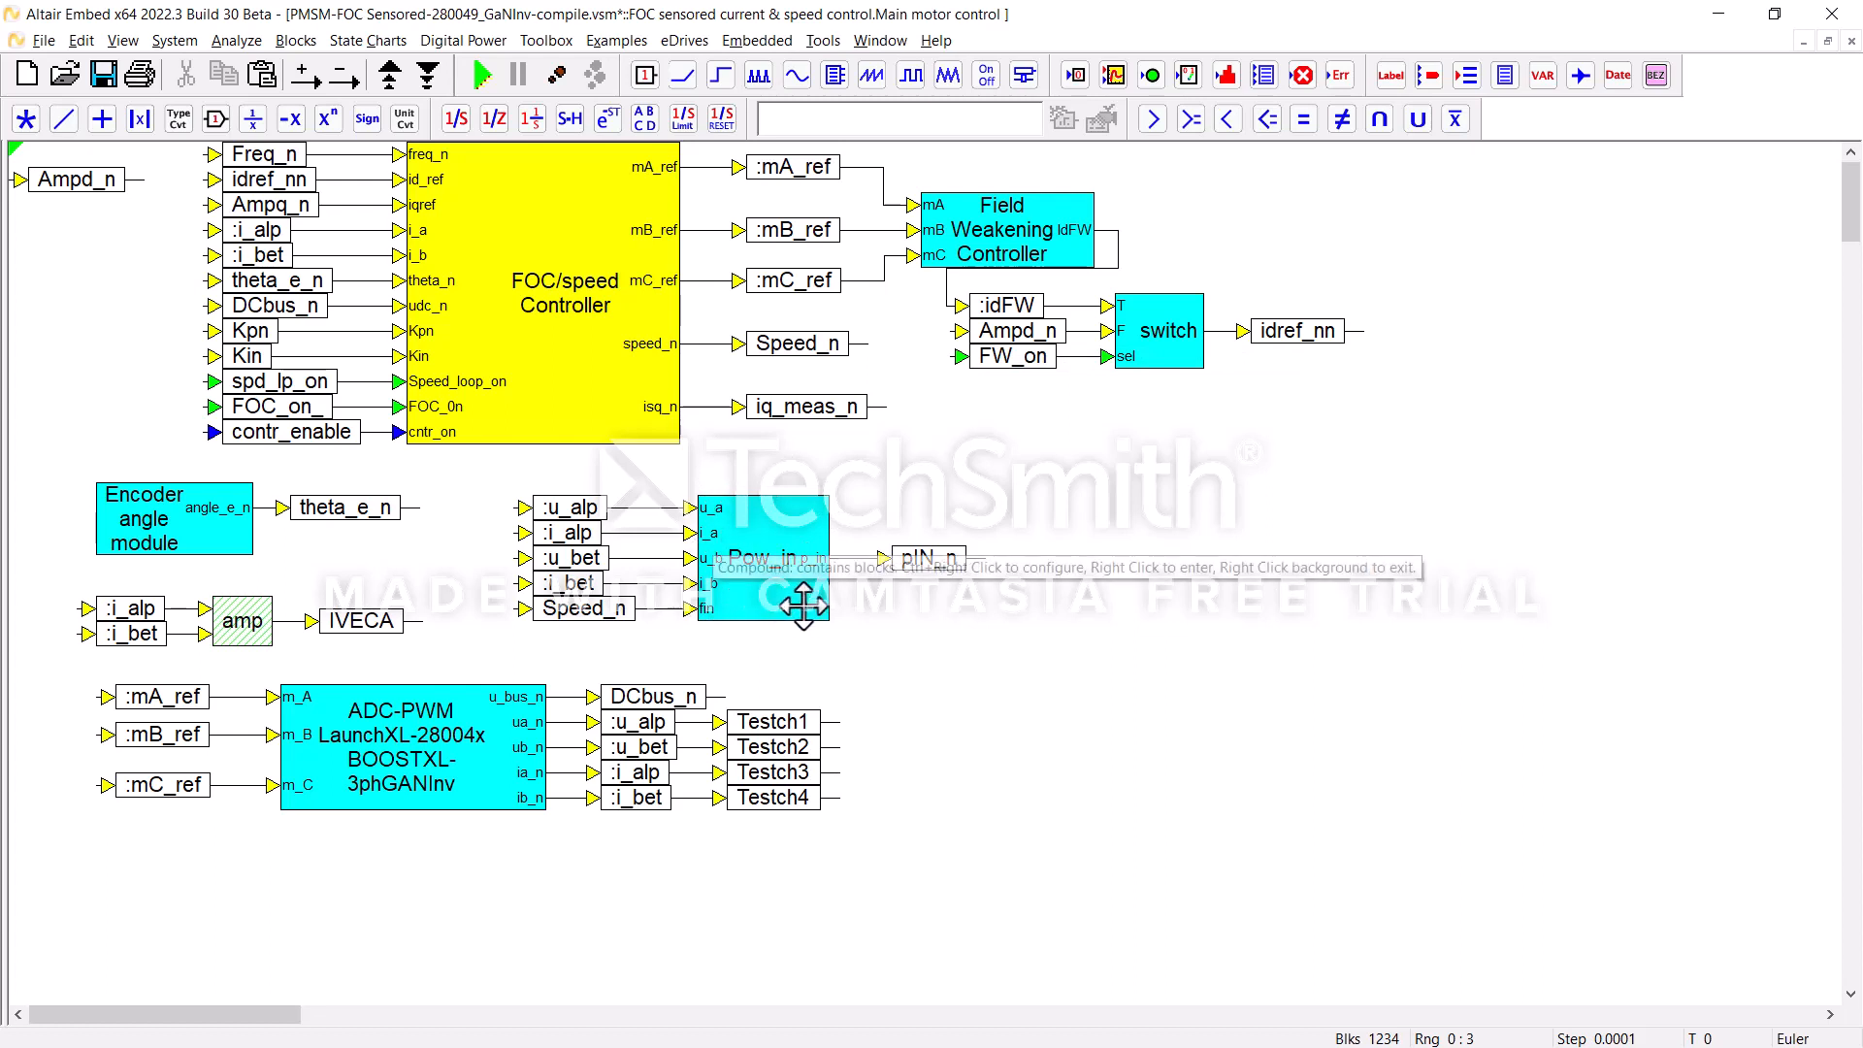
pyautogui.rightClick(183, 512)
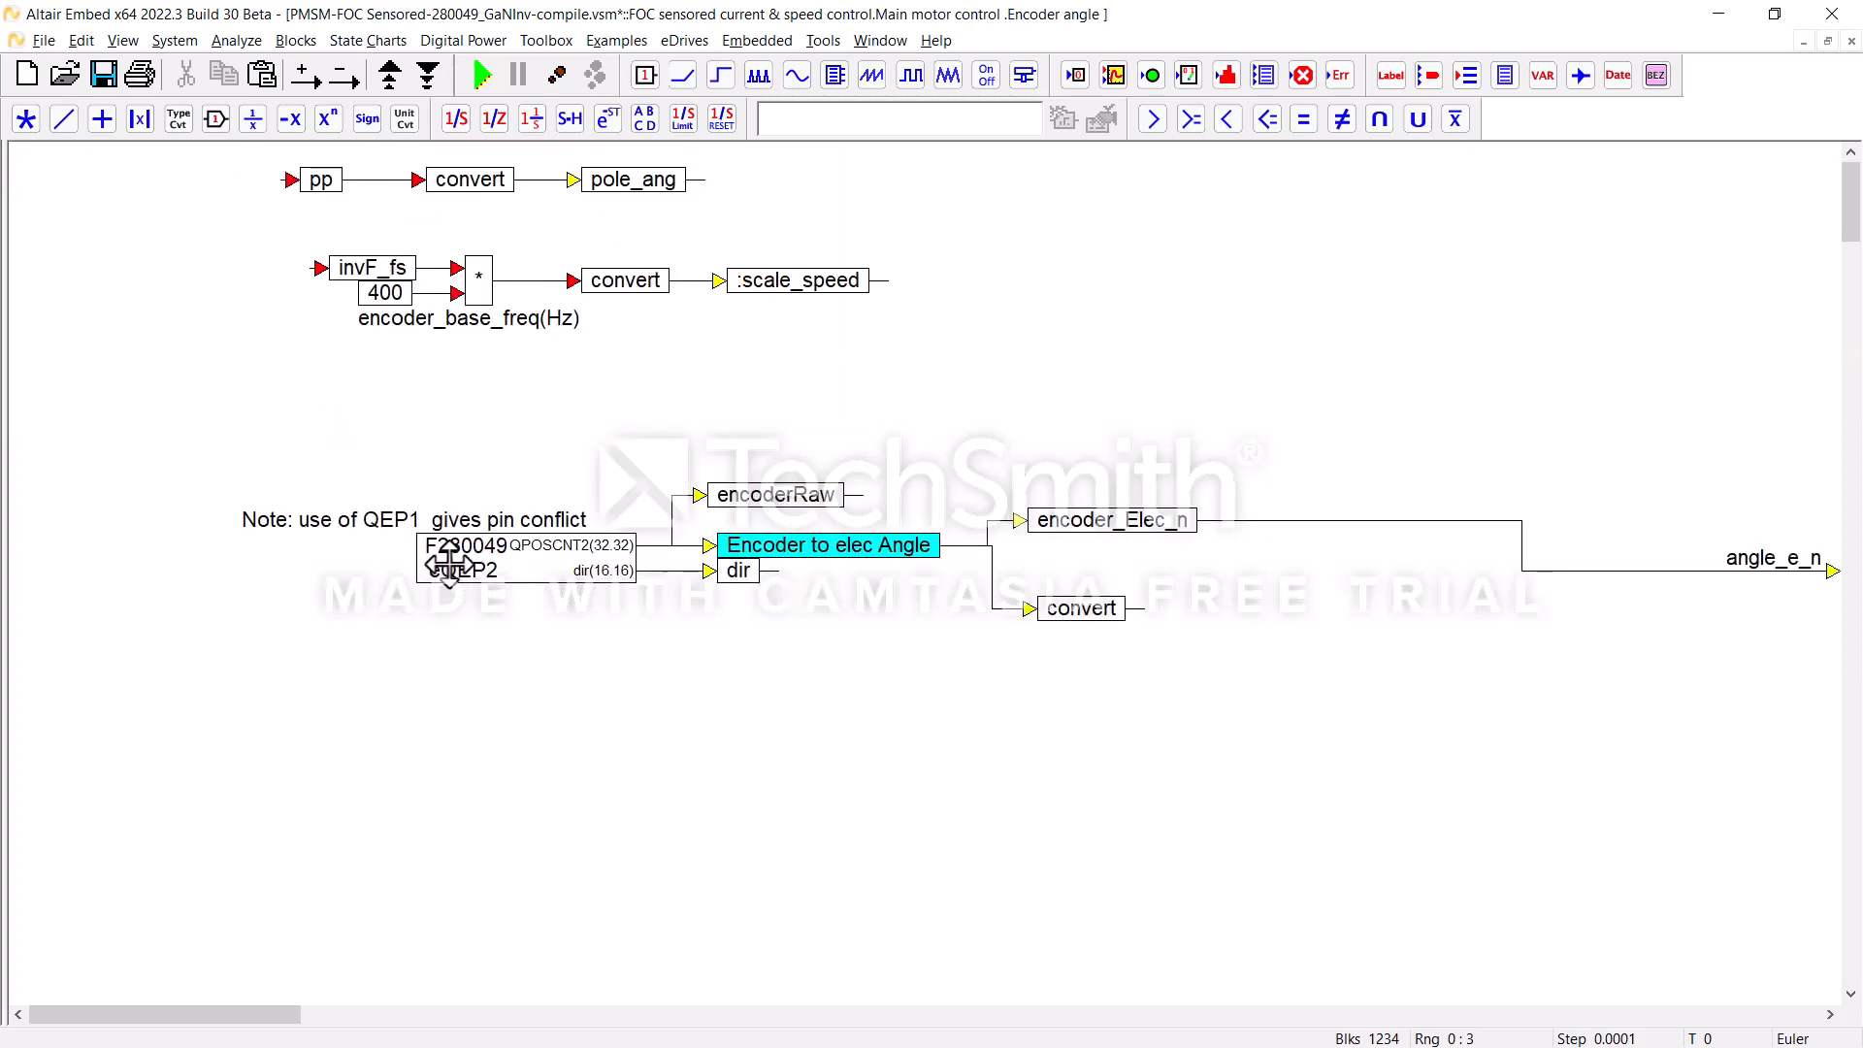
pyautogui.rightClick(448, 560)
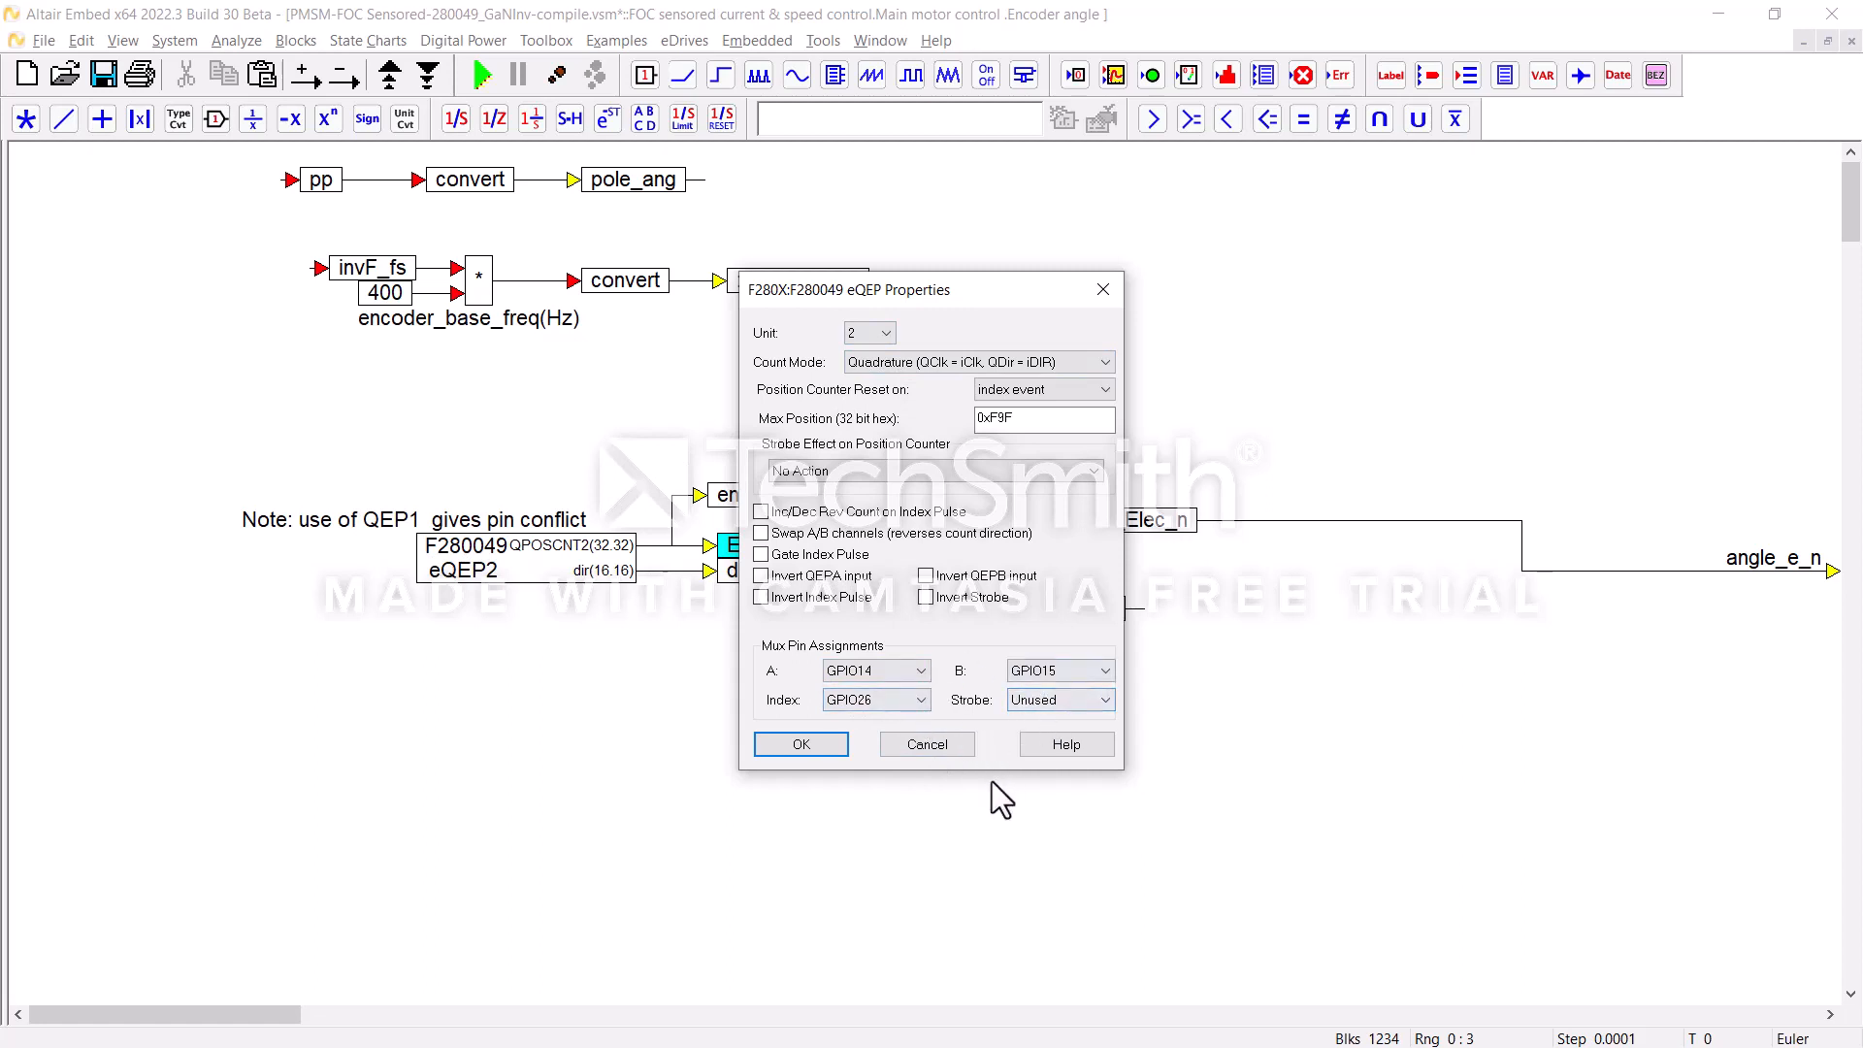
pyautogui.click(934, 747)
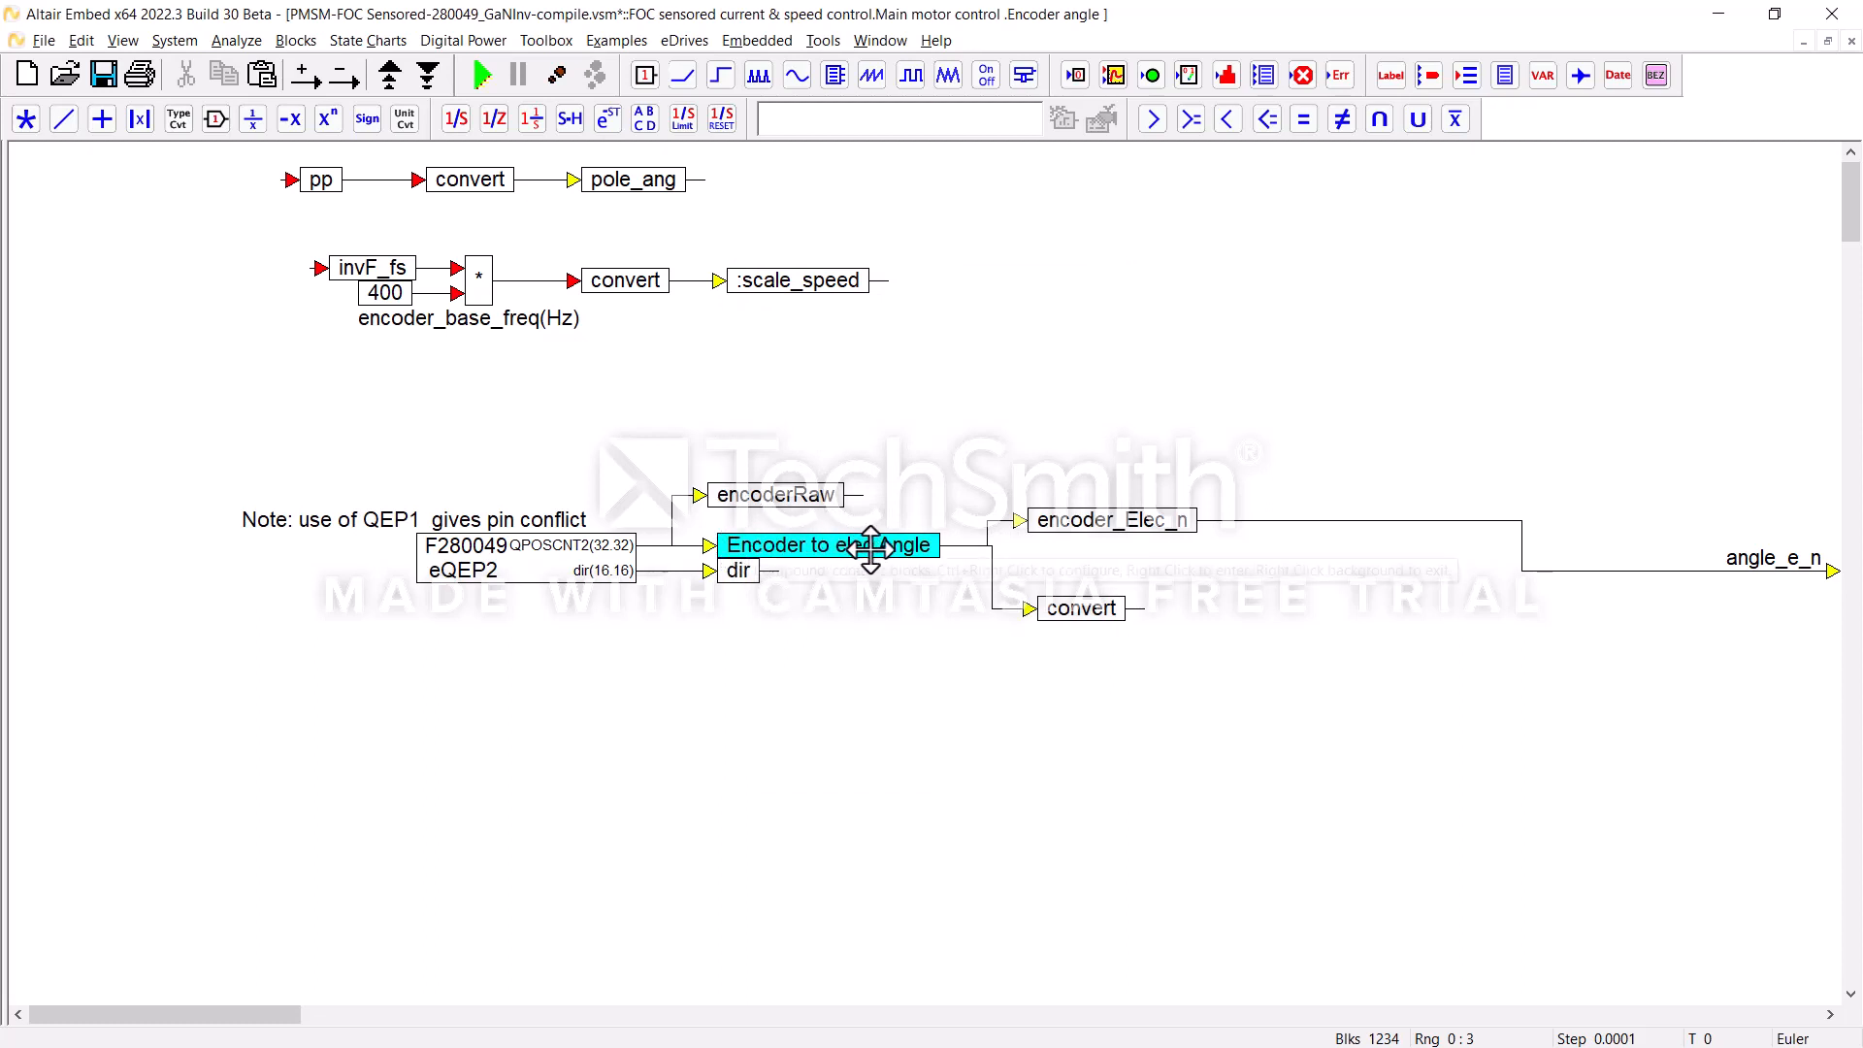
pyautogui.moveTo(645, 550)
pyautogui.rightClick(969, 363)
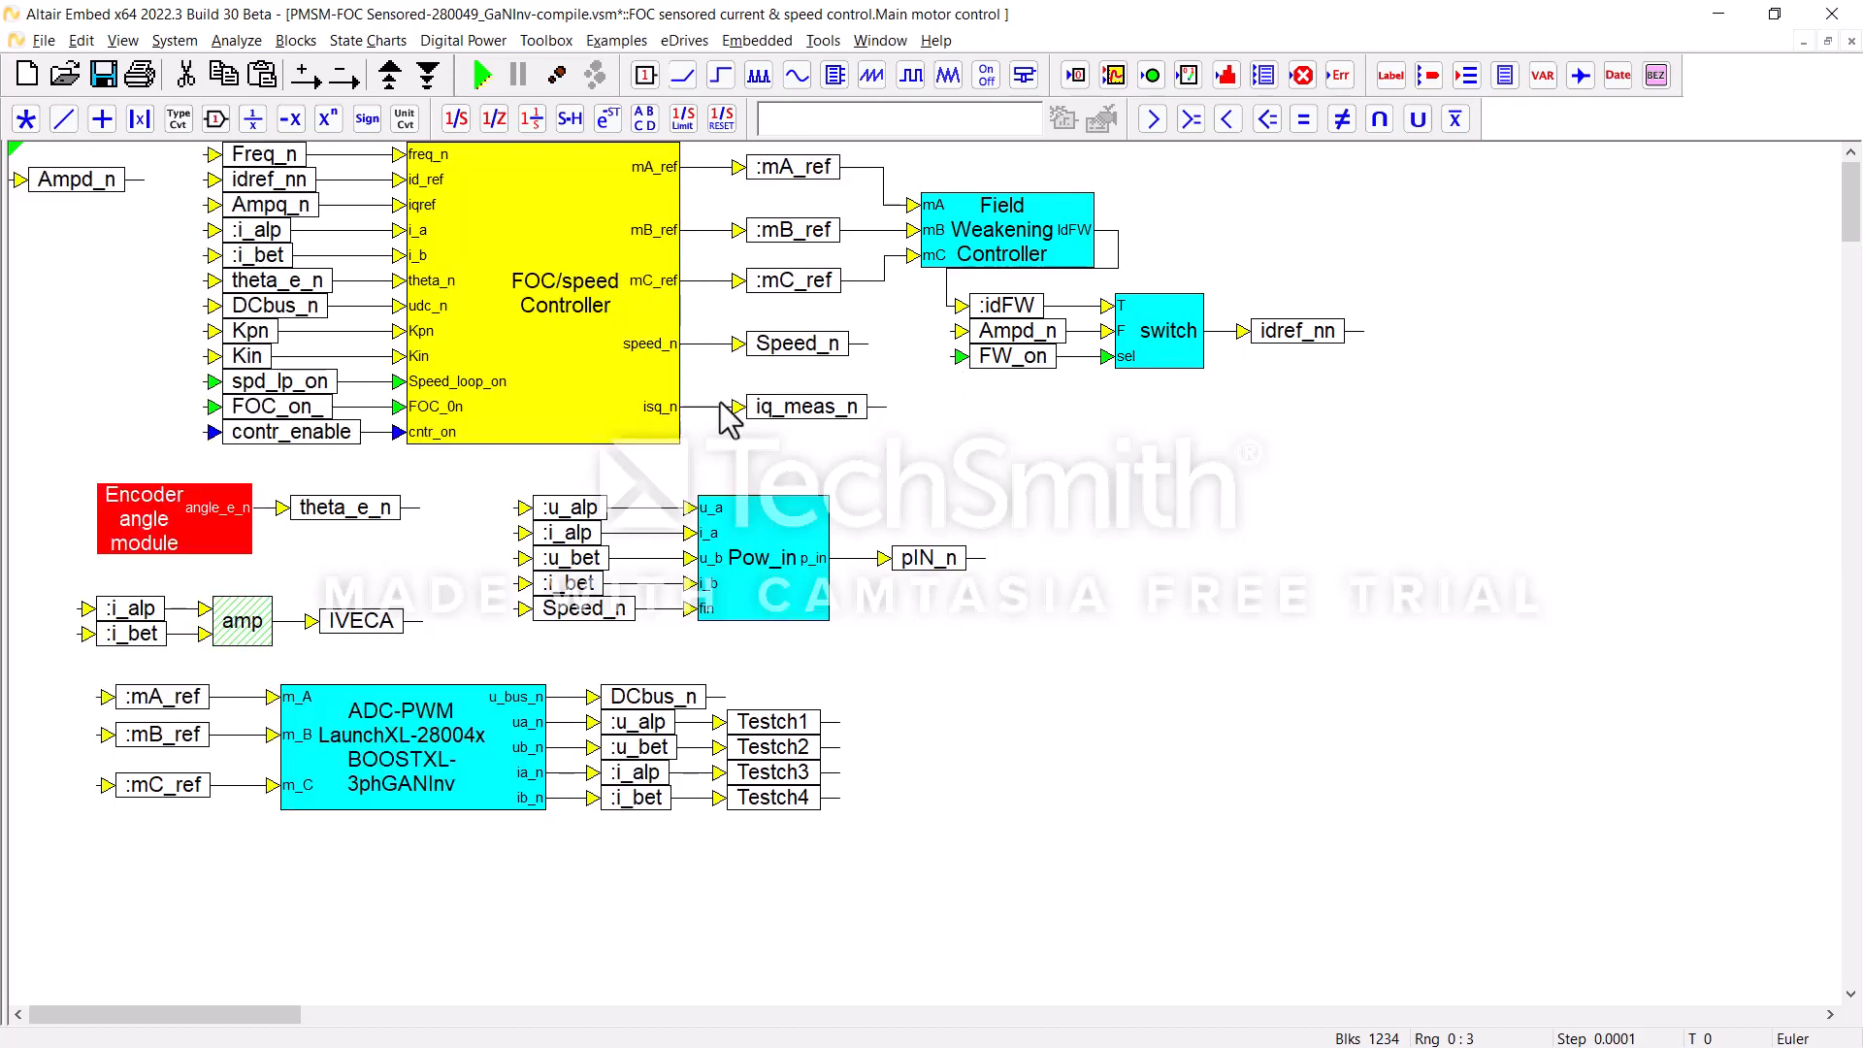
# Step: Examine the FOC/speed Controller diagram and its nested Current controller, and return to the Main motor control level
pyautogui.rightClick(630, 322)
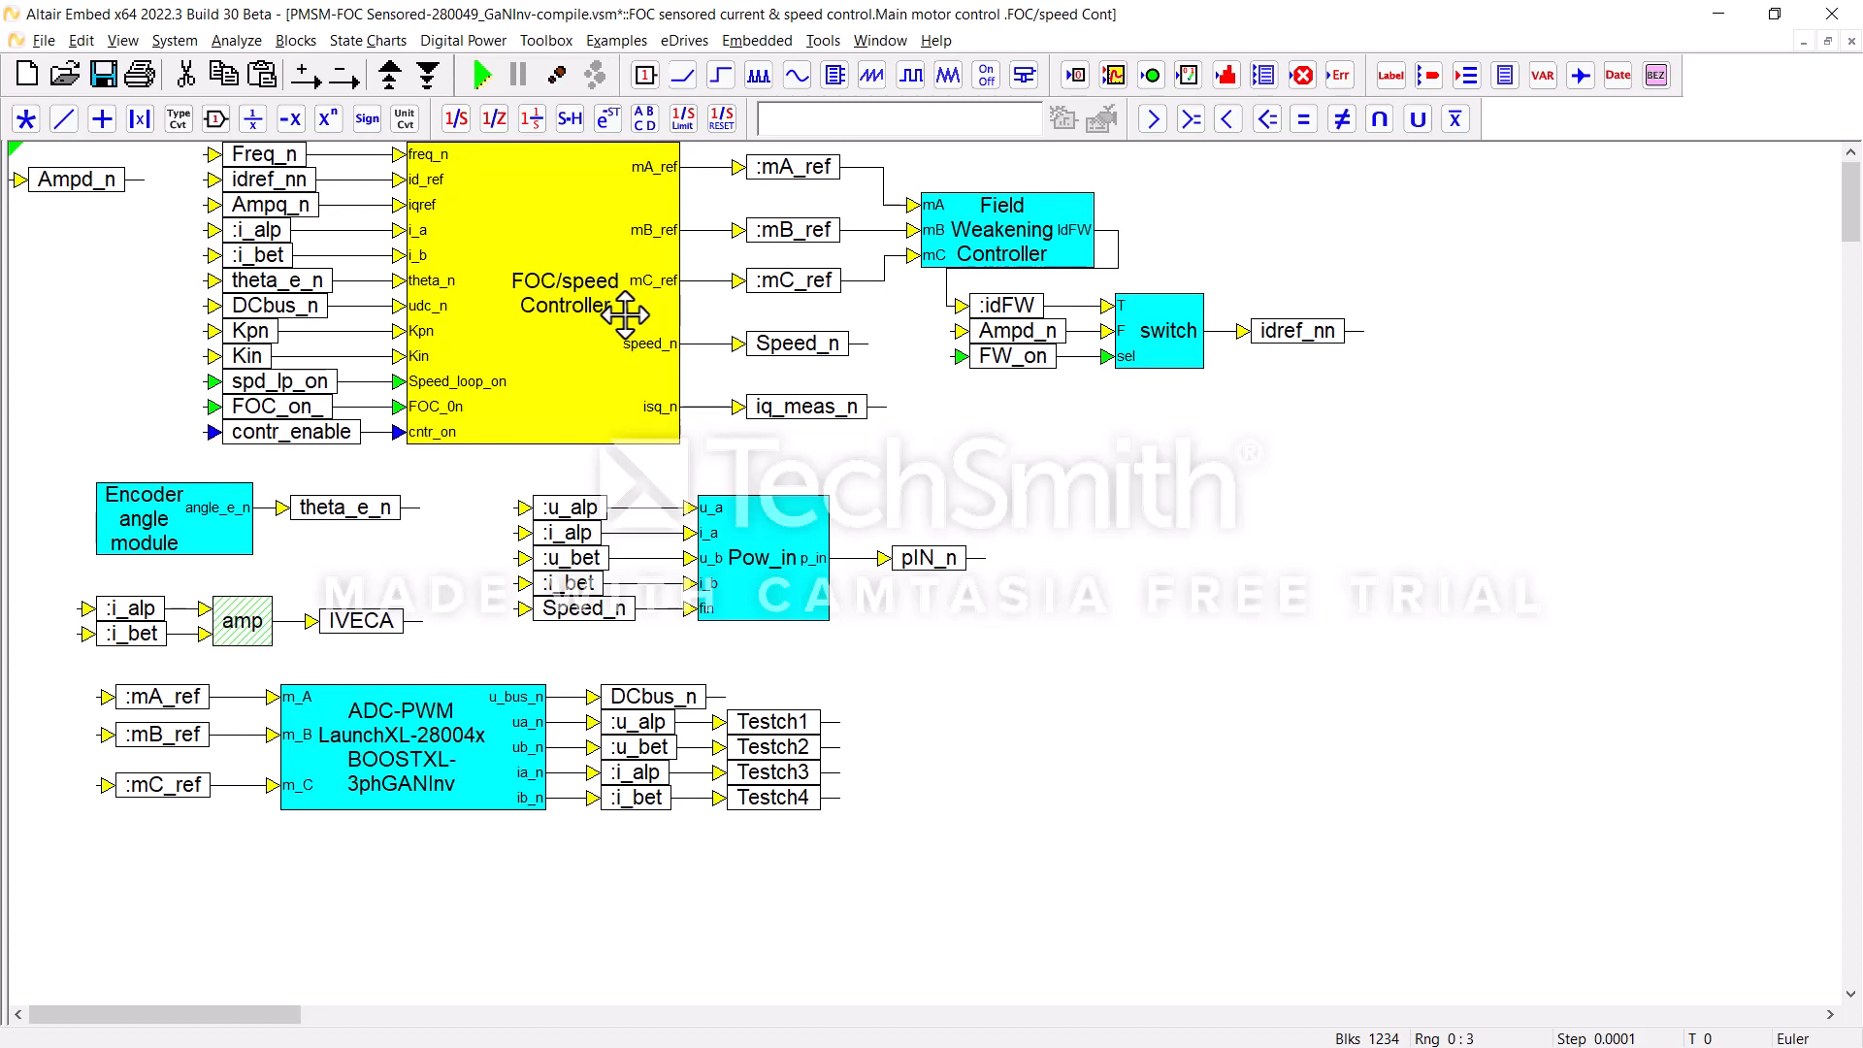
pyautogui.rightClick(624, 313)
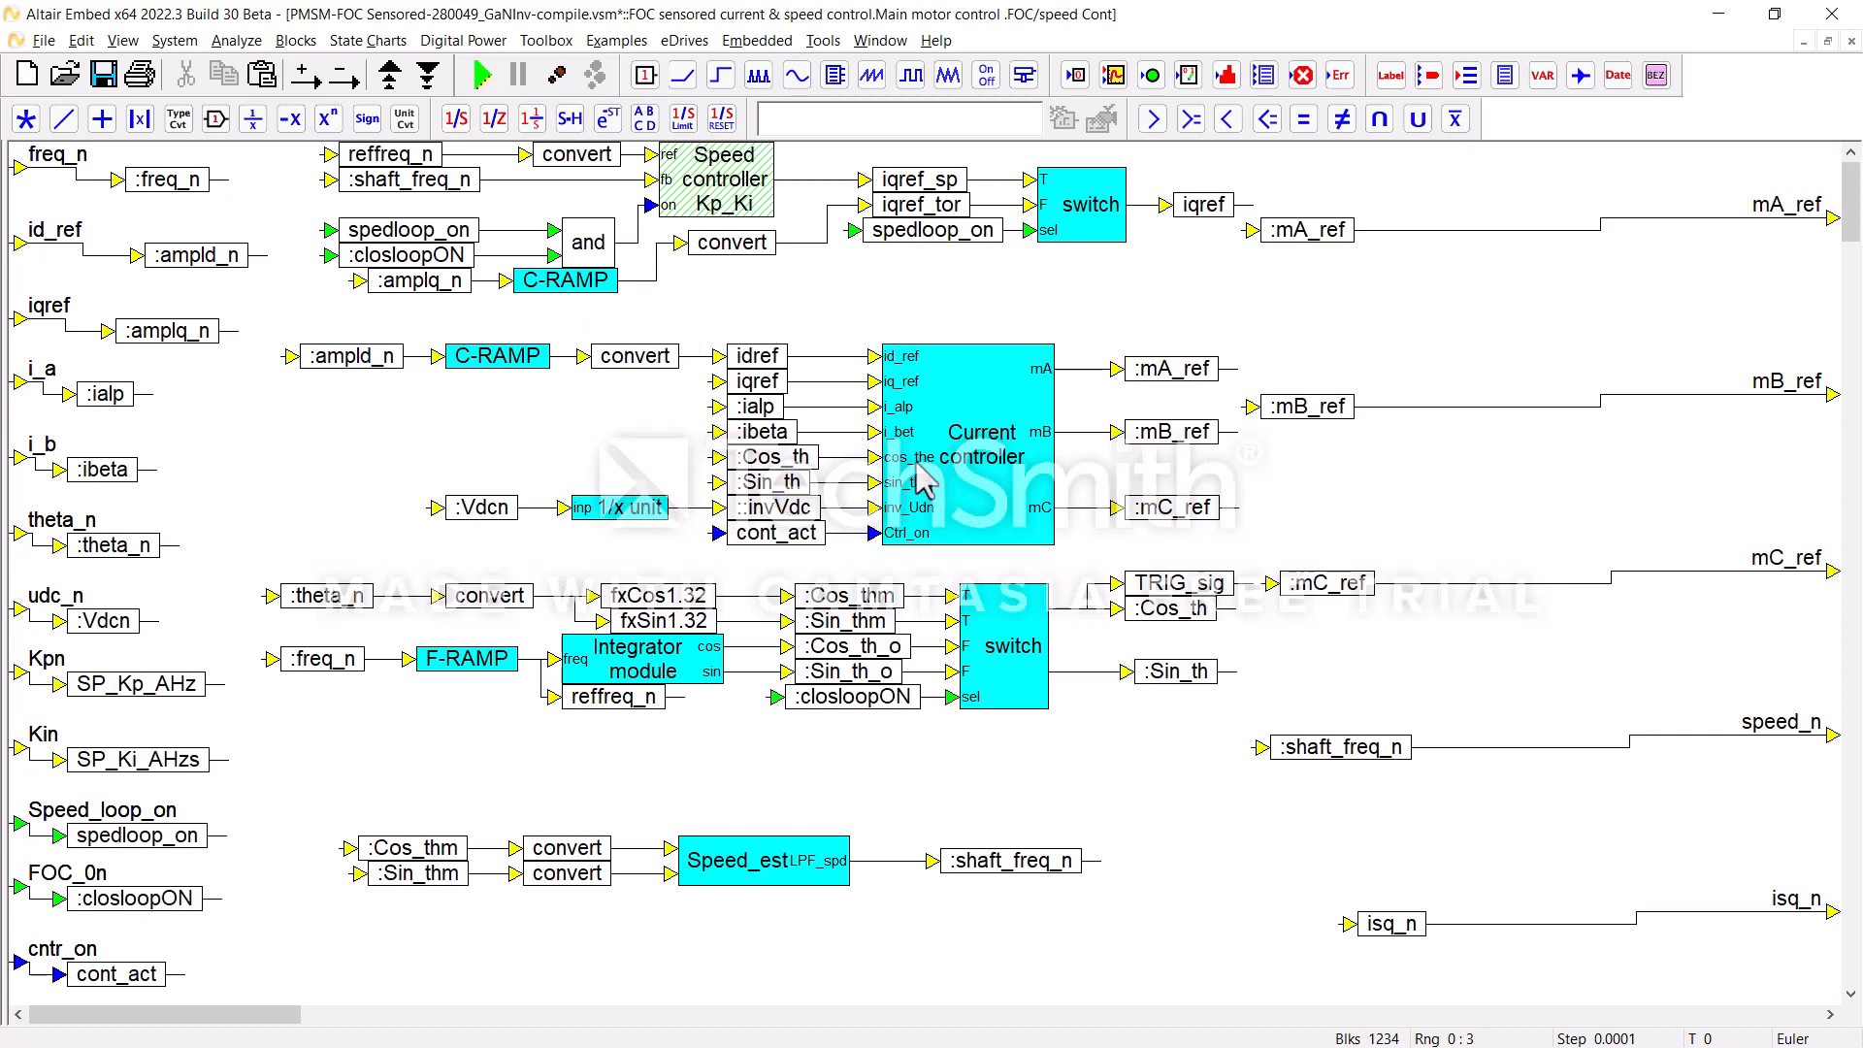
pyautogui.click(961, 408)
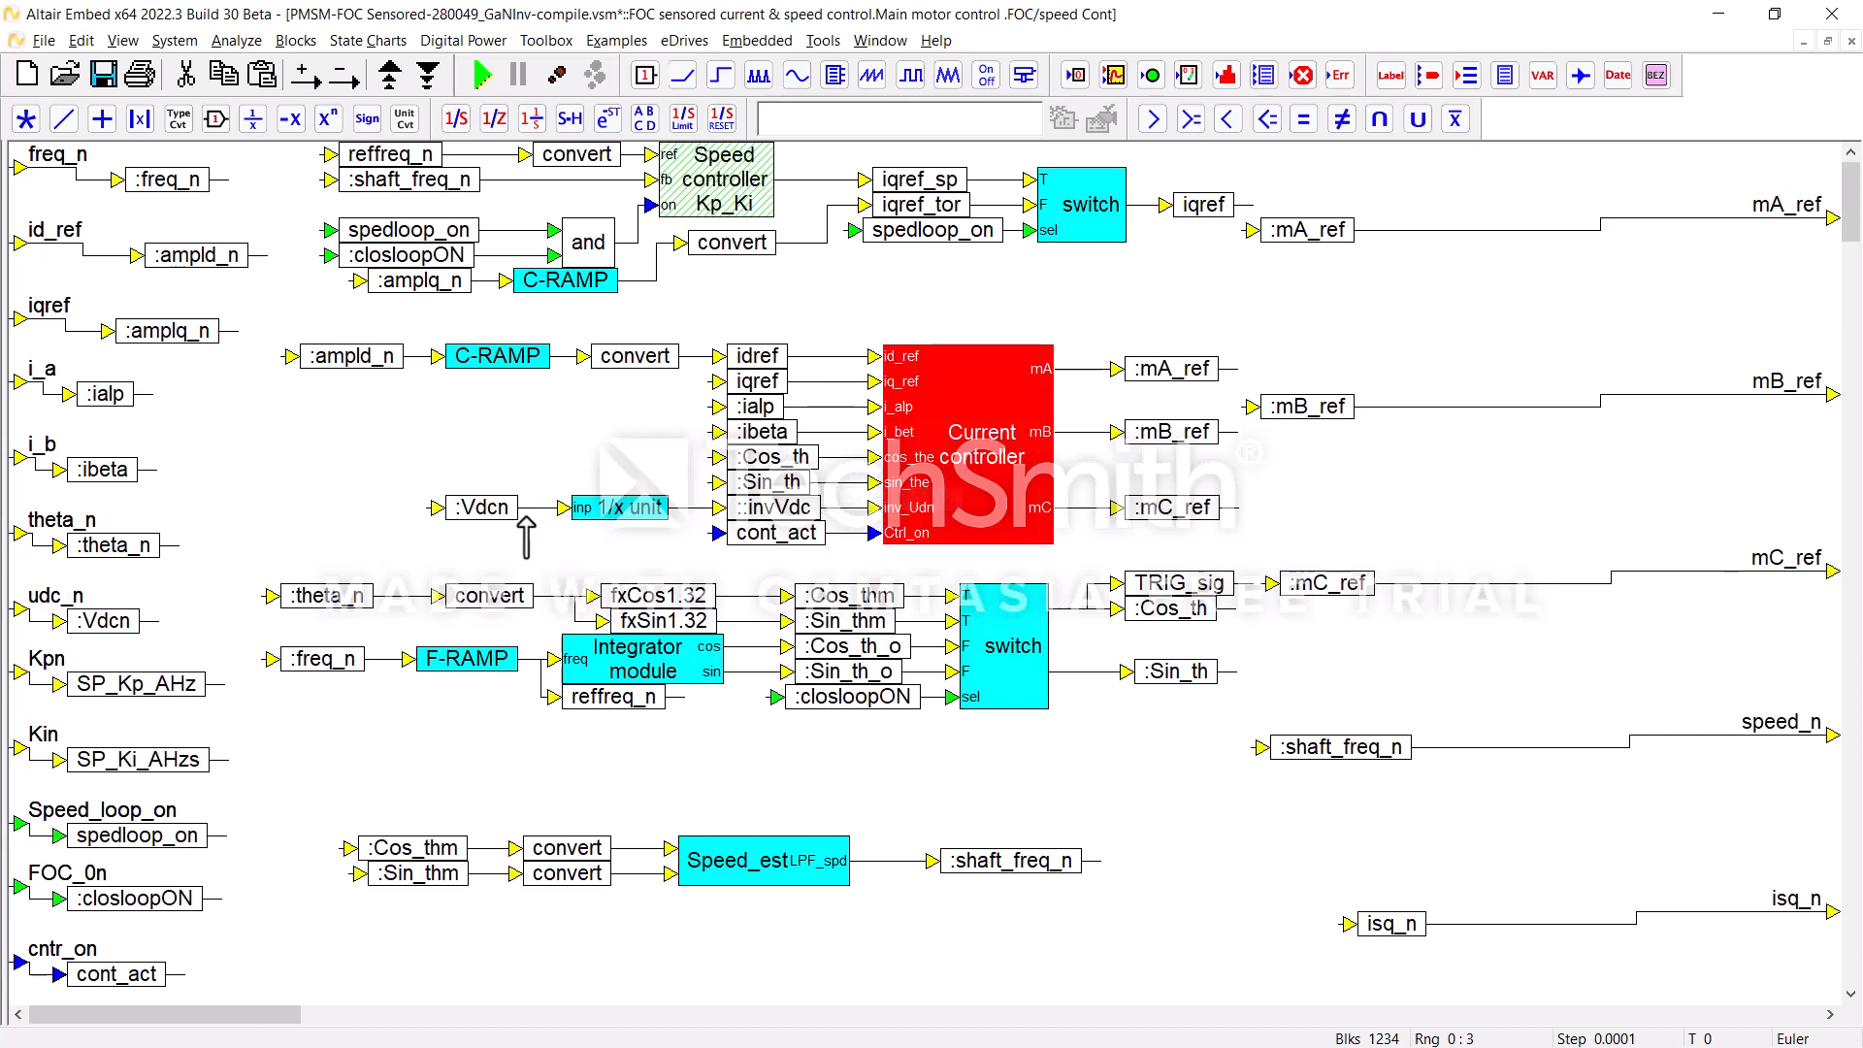
pyautogui.moveTo(531, 514)
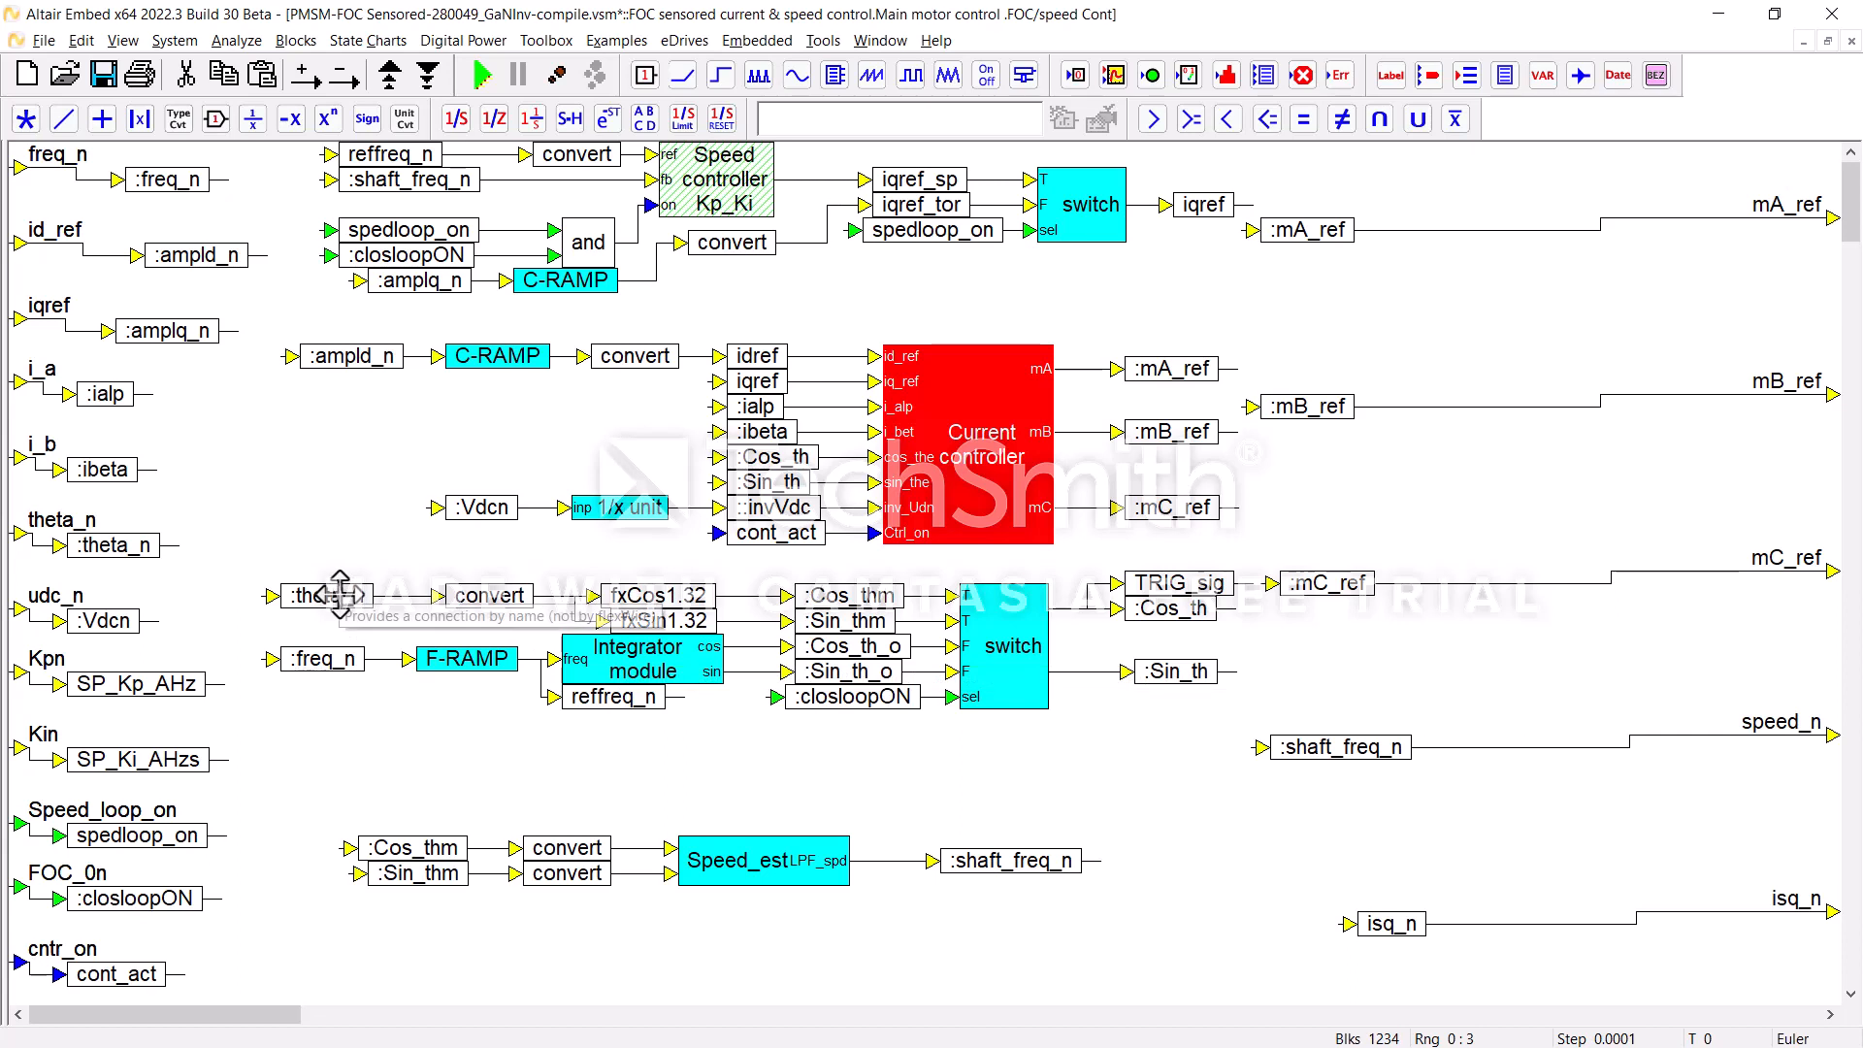
pyautogui.click(941, 449)
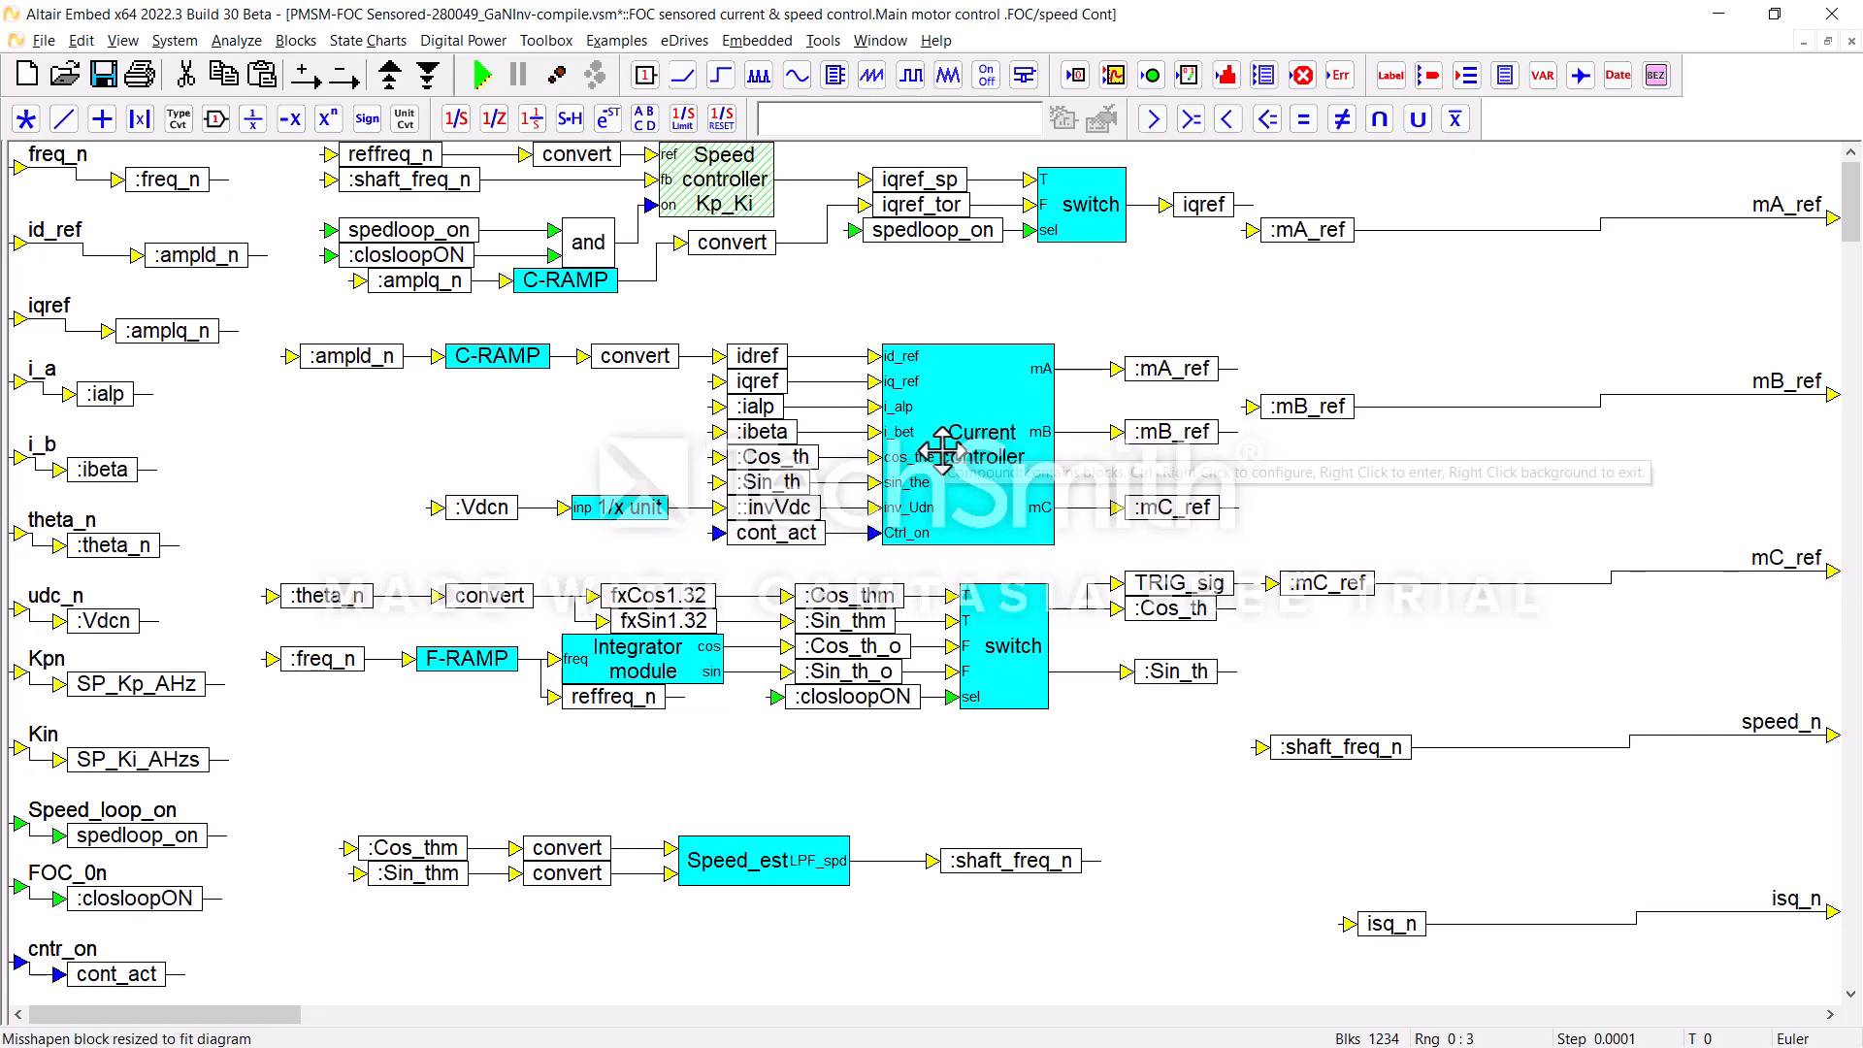
pyautogui.rightClick(953, 311)
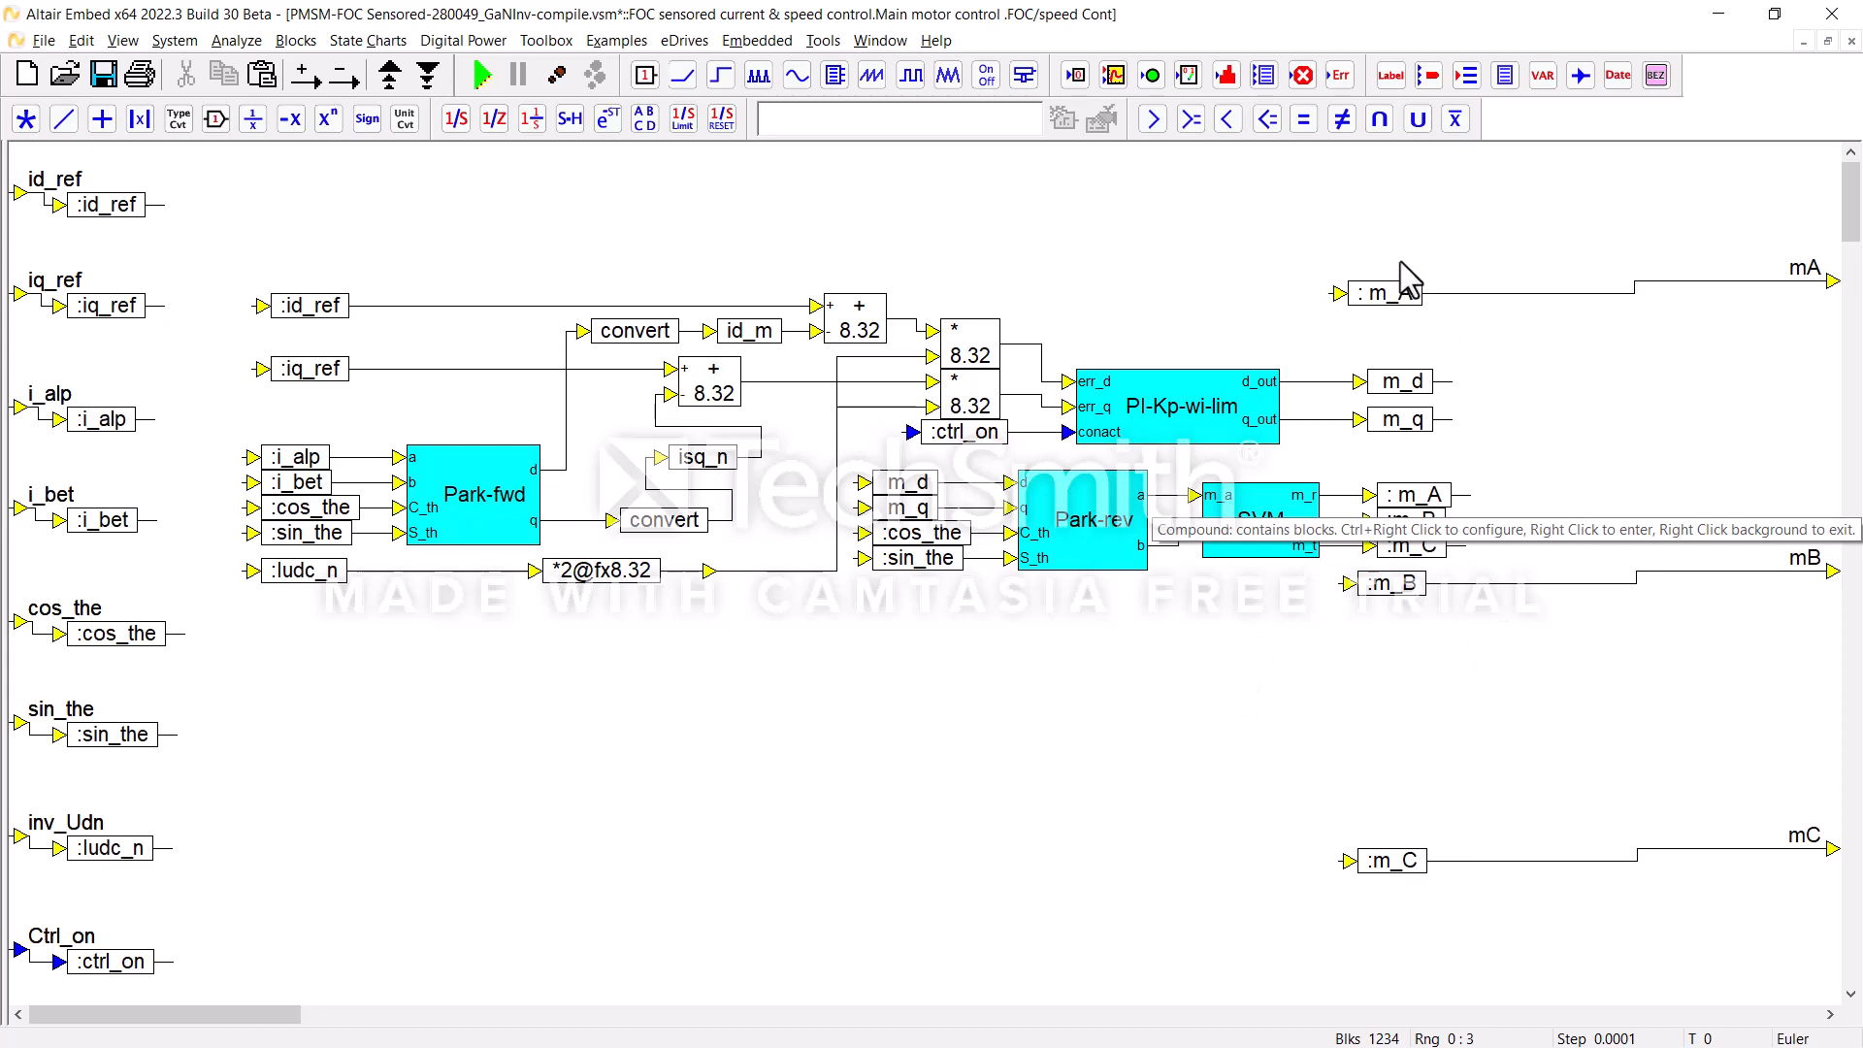
pyautogui.rightClick(1135, 769)
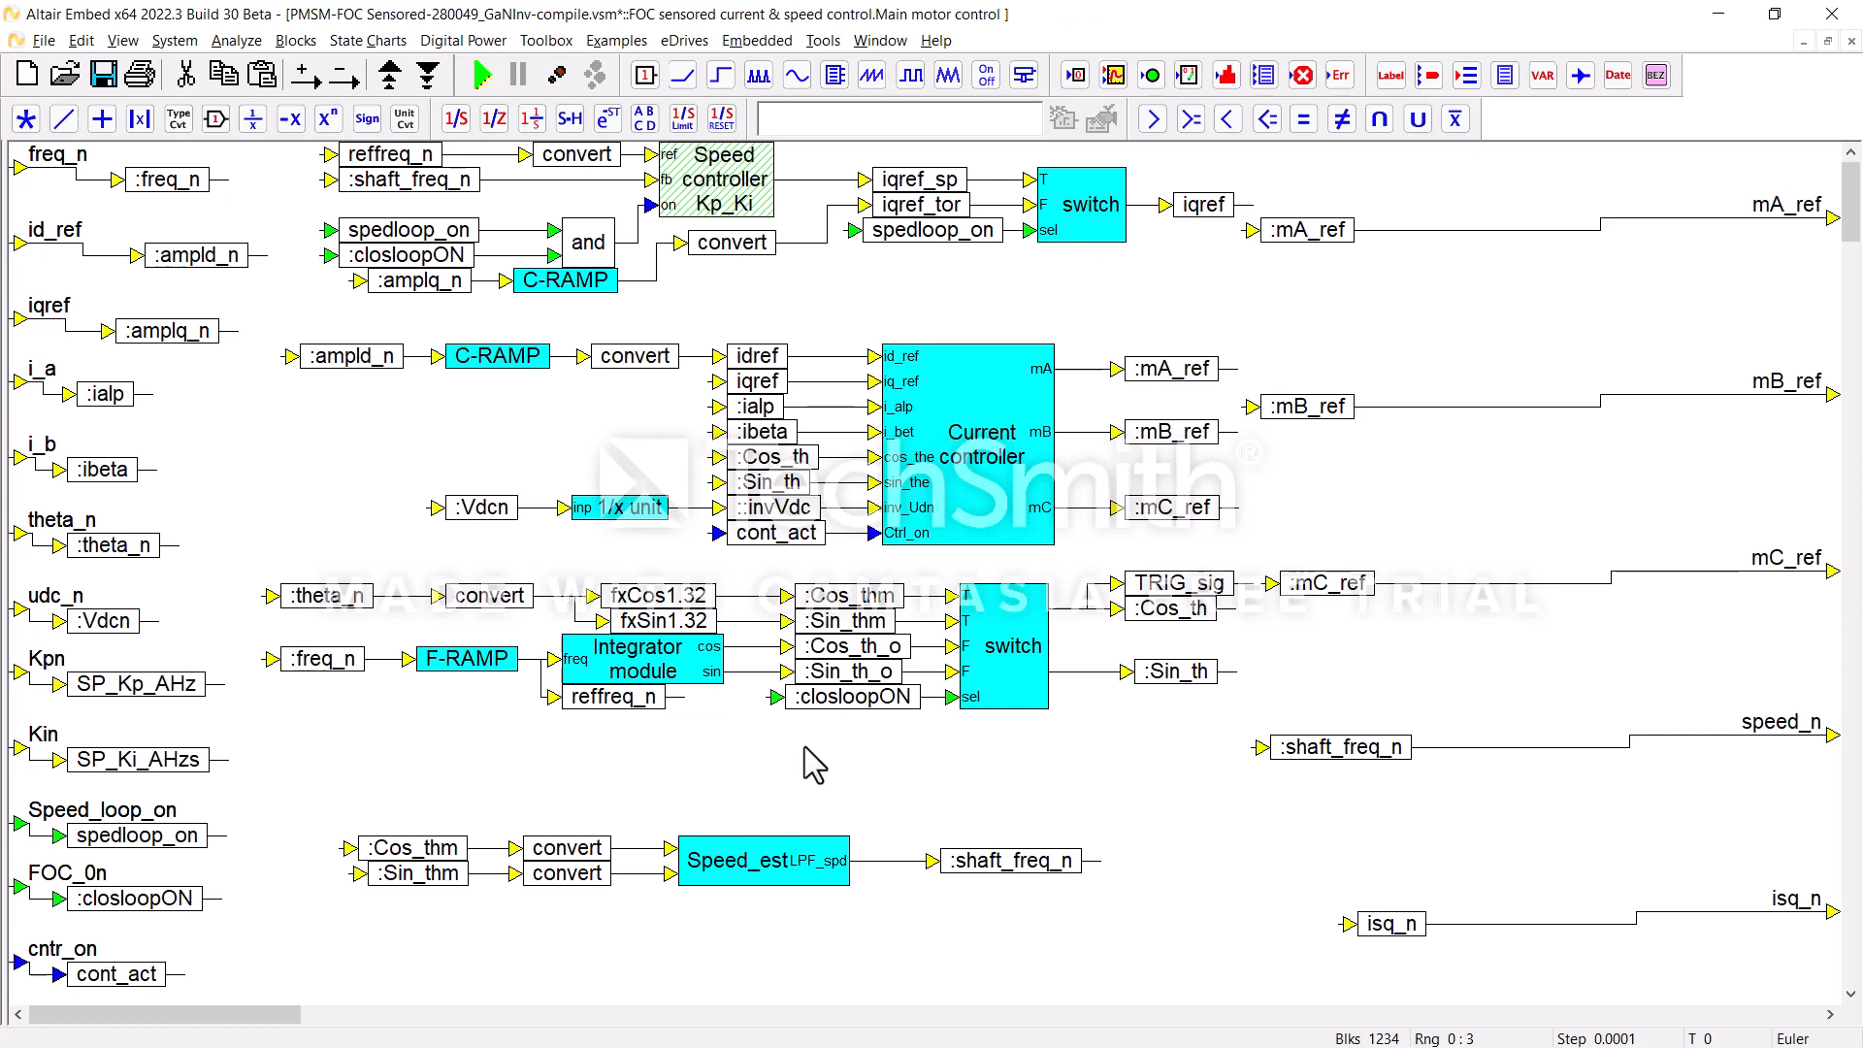
pyautogui.rightClick(646, 784)
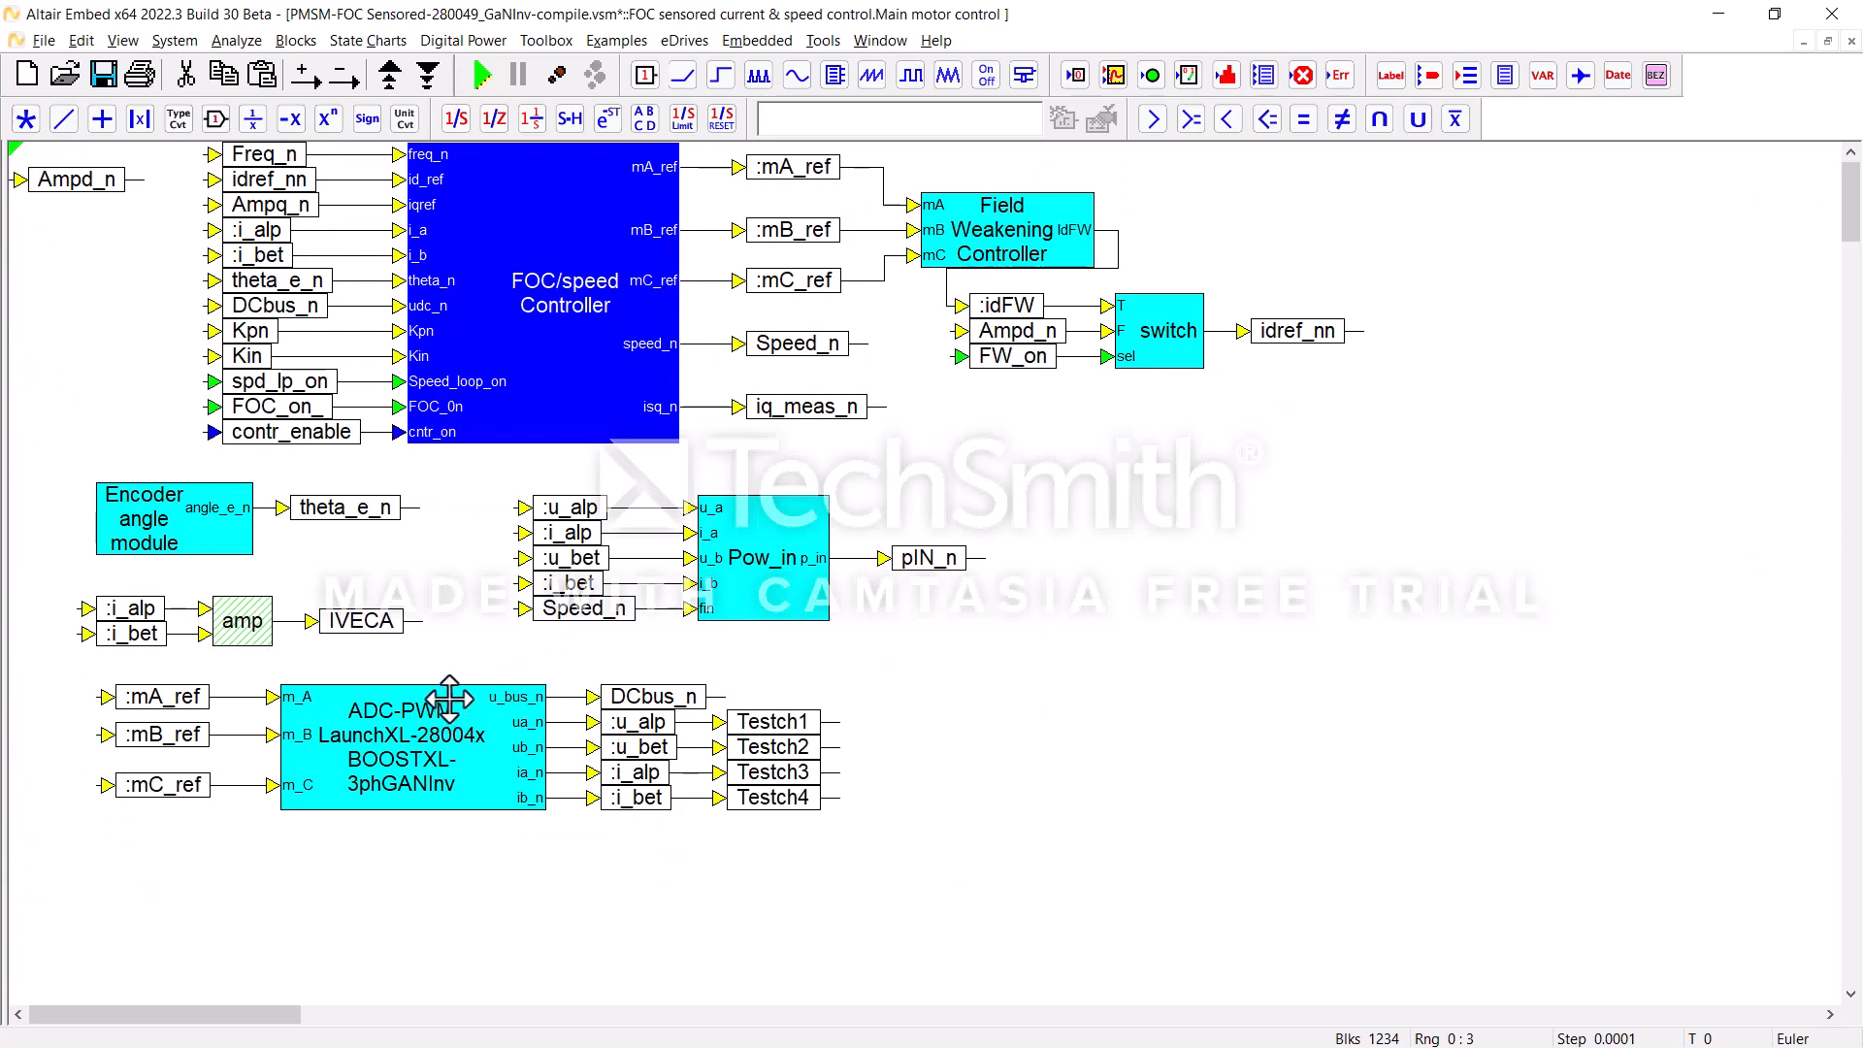
# Step: Inspect the PWM unit inside the ADC-PWM block, including the properties of the EPWM6A/EPWM6B block
pyautogui.click(470, 741)
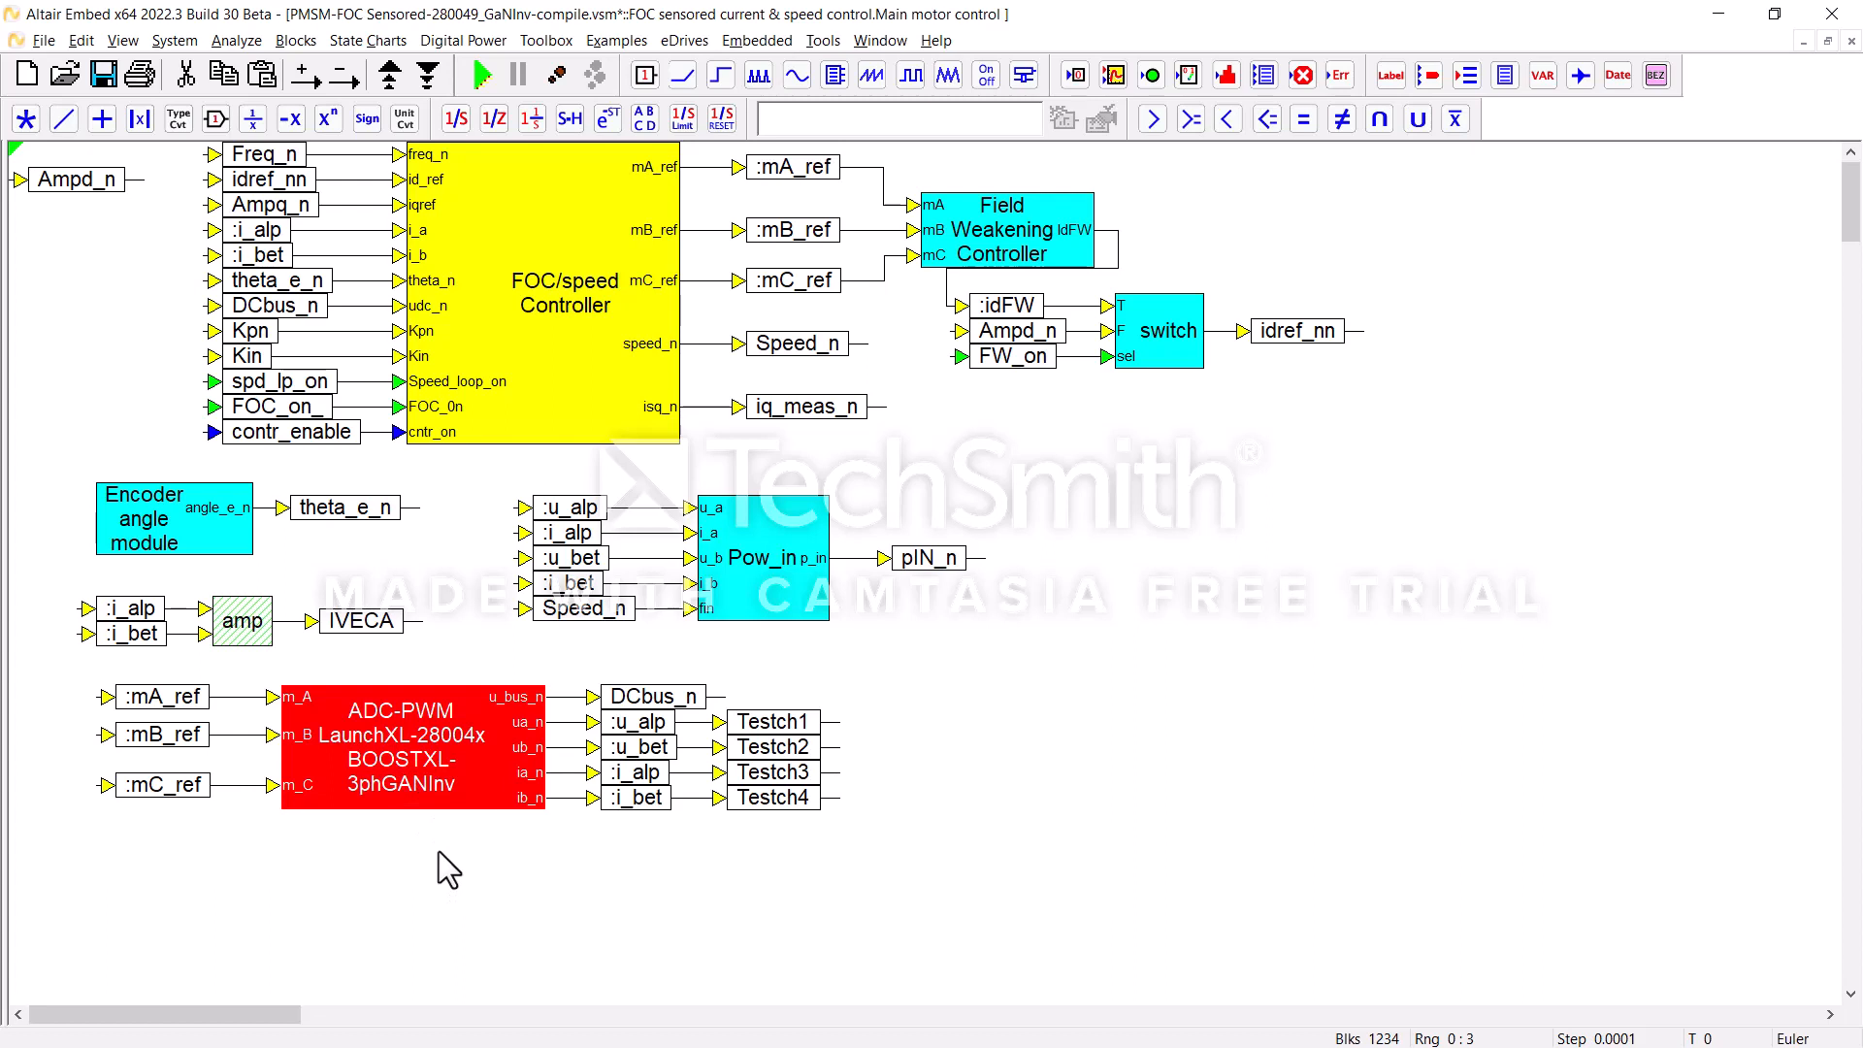
pyautogui.doubleClick(451, 777)
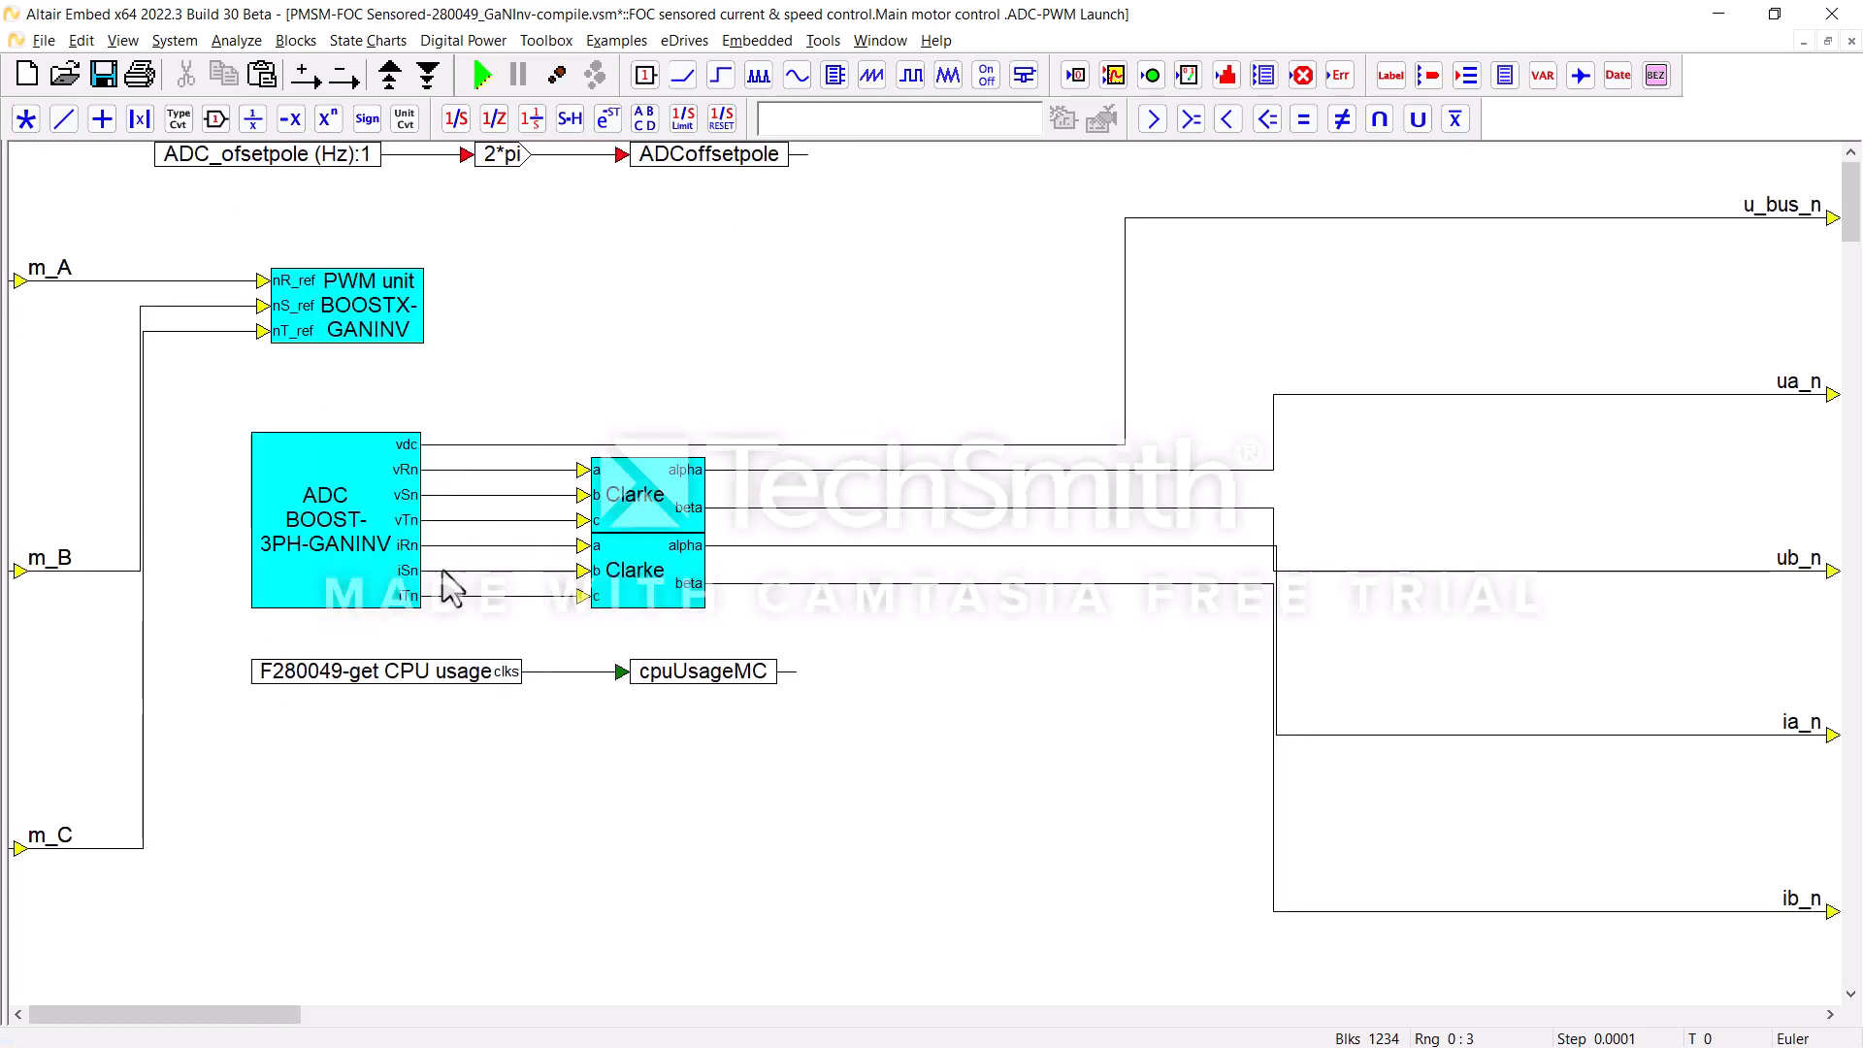
pyautogui.doubleClick(369, 298)
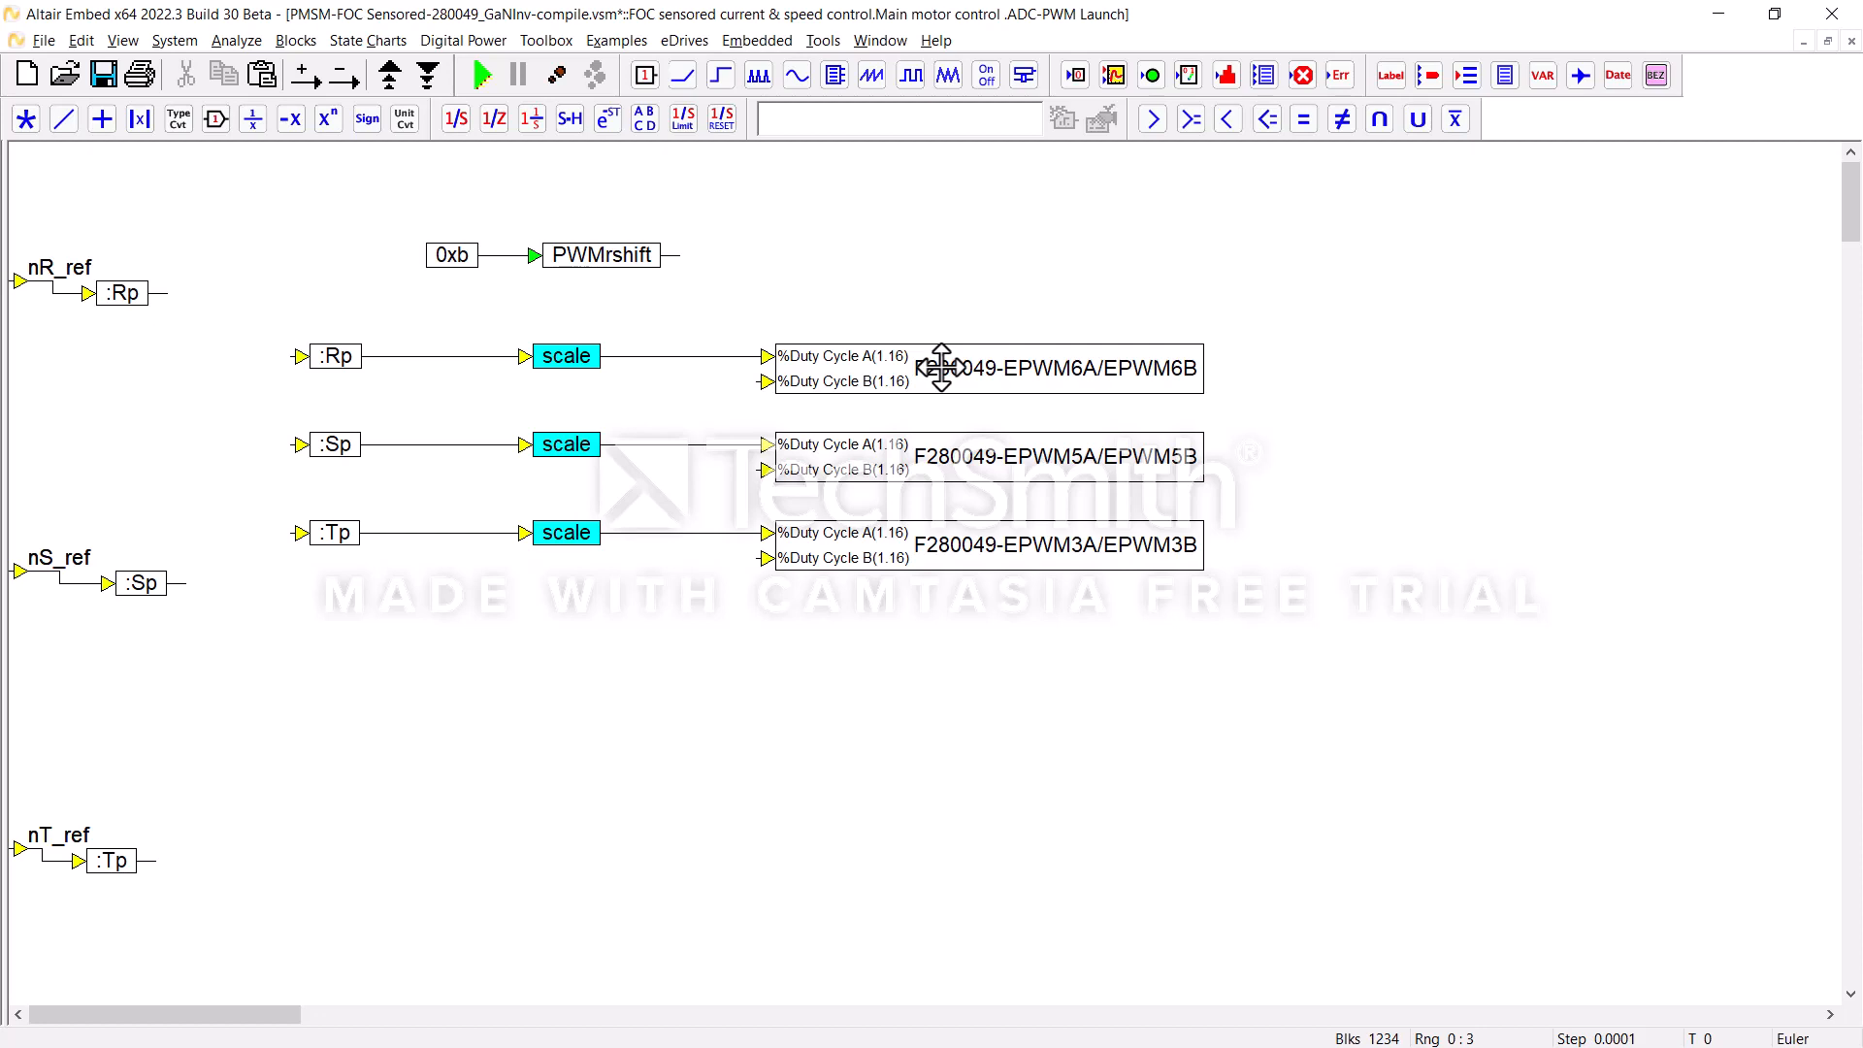
pyautogui.rightClick(948, 297)
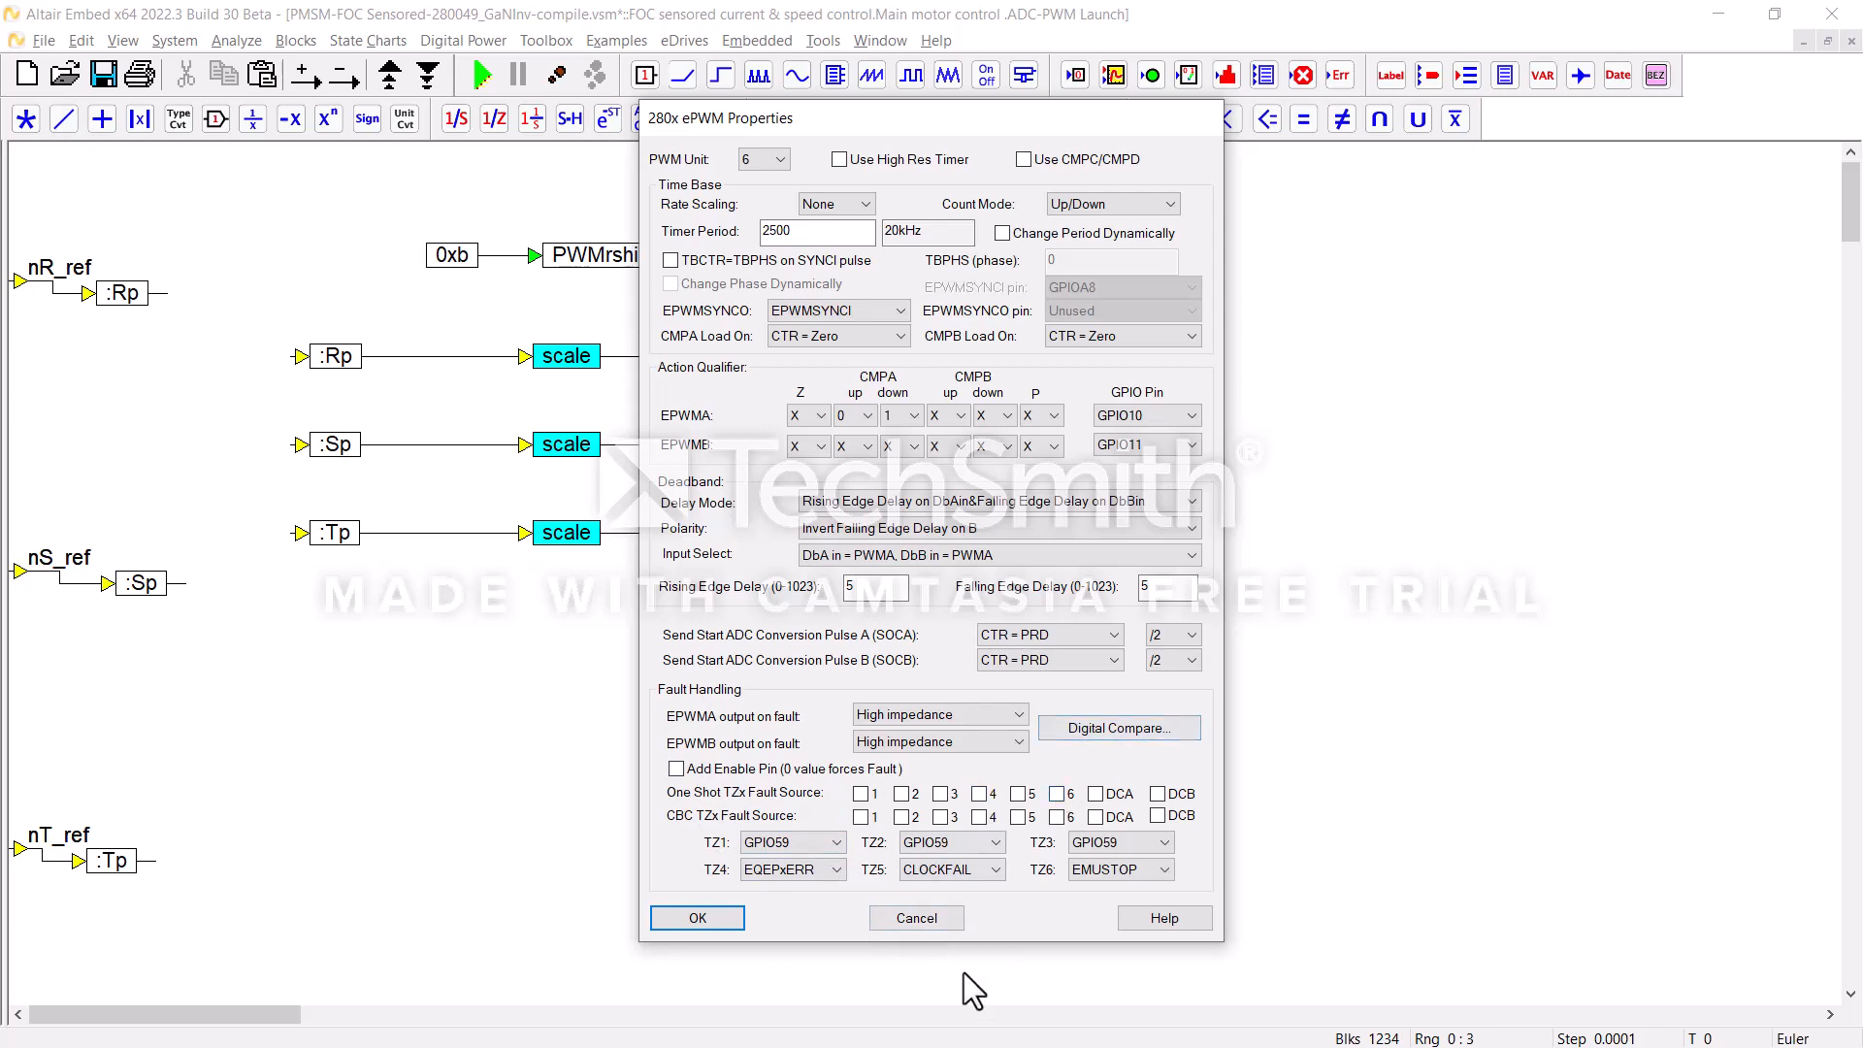
pyautogui.click(911, 927)
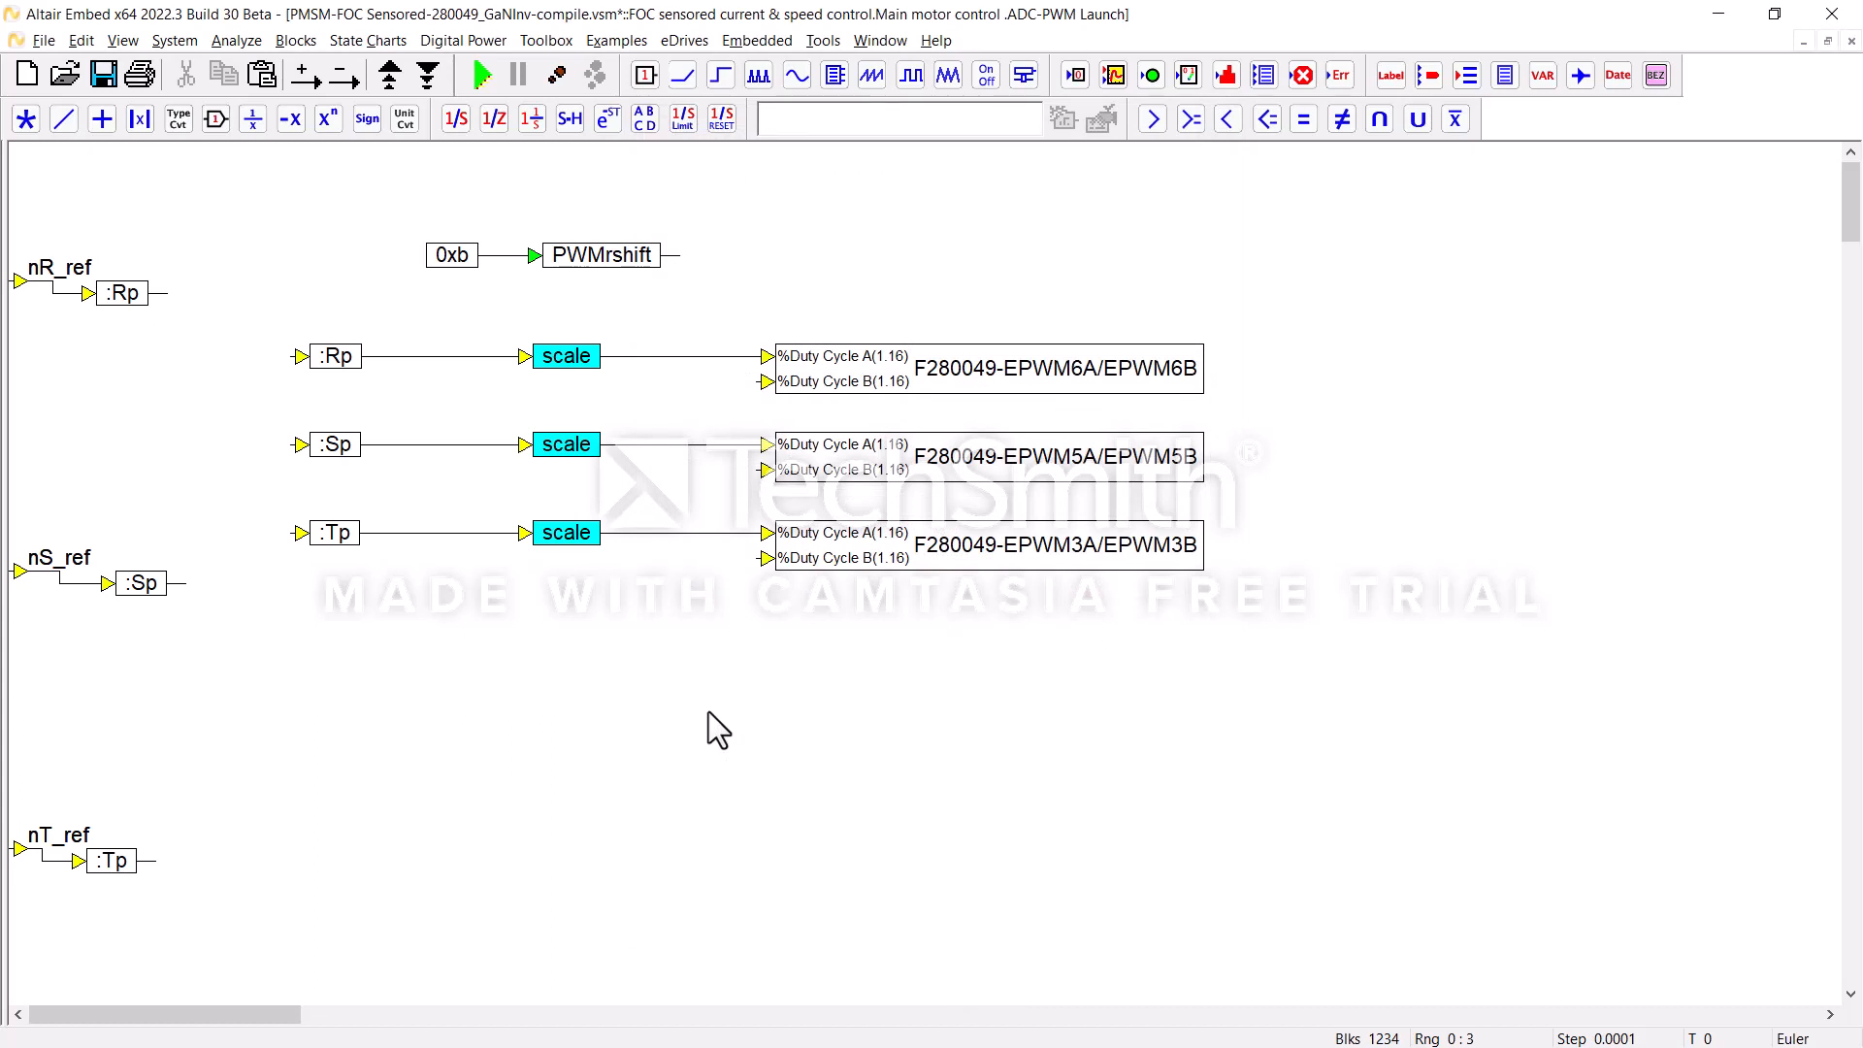
pyautogui.rightClick(708, 712)
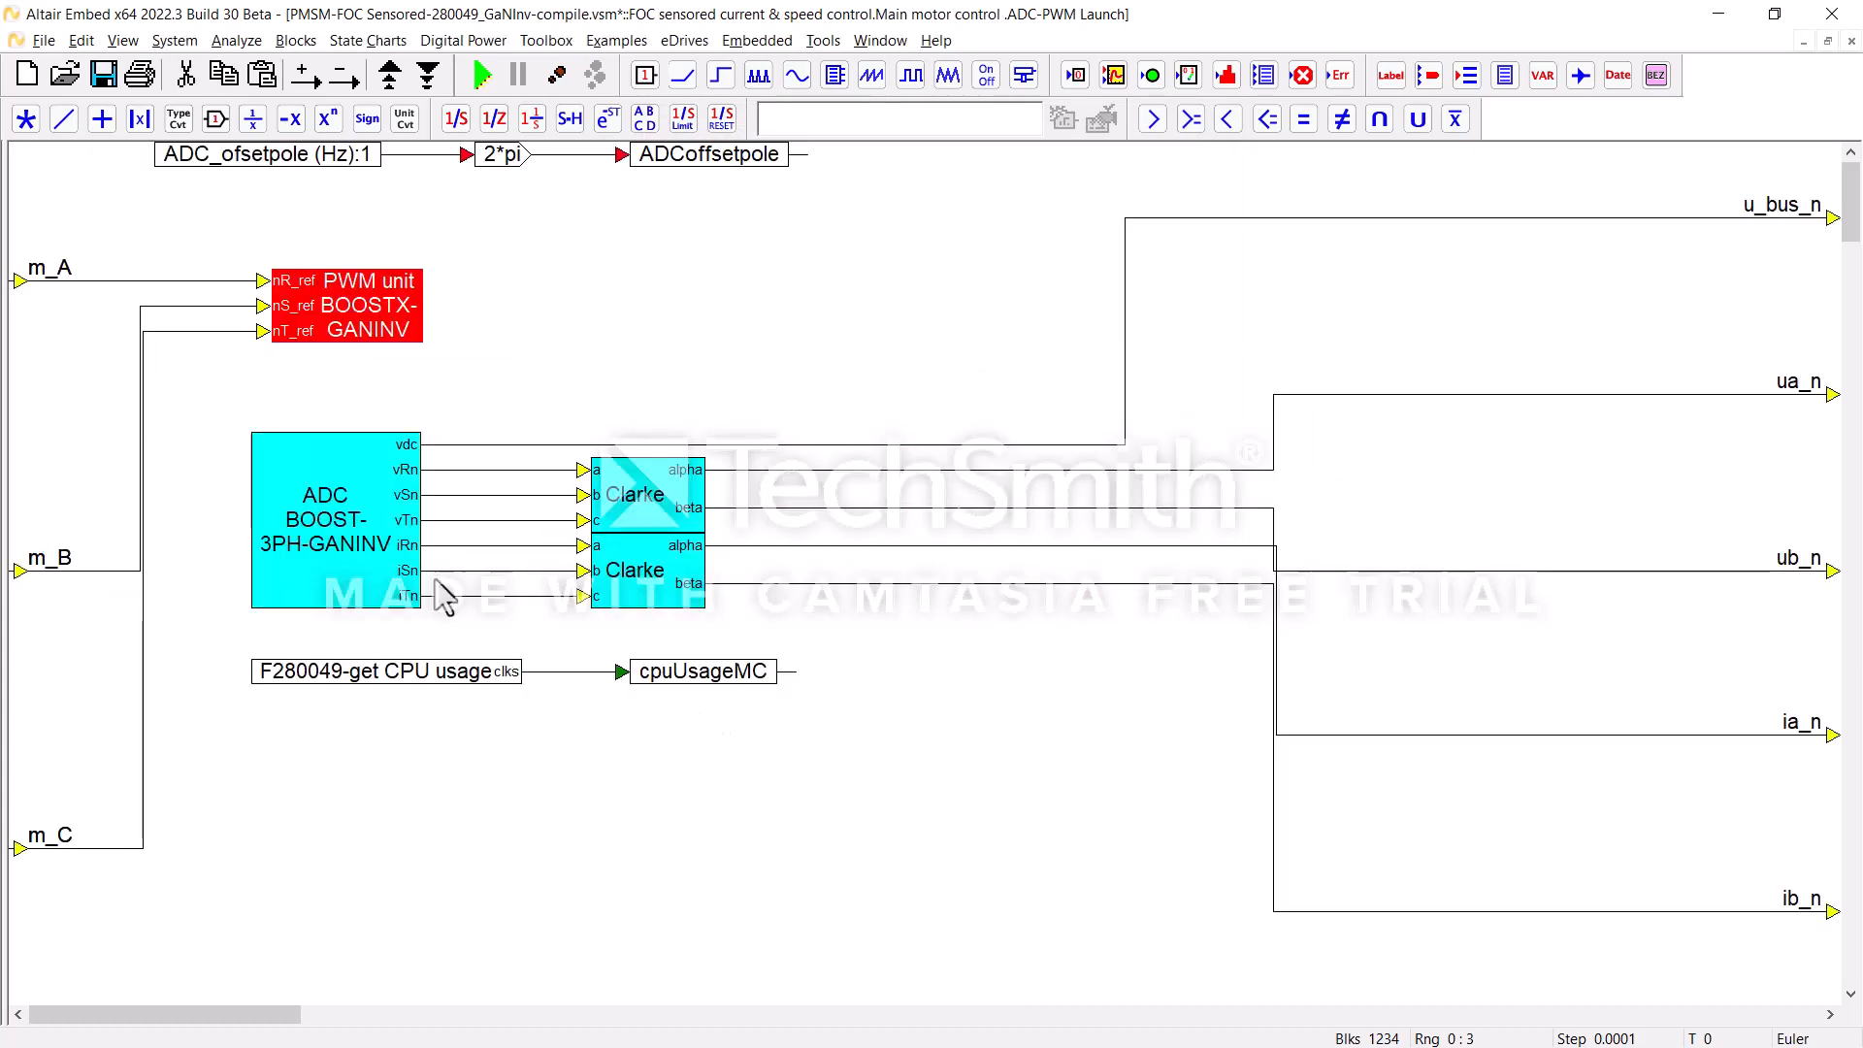
# Step: Examine the ADC BOOST-3PH-GANINV block's phase voltage and current channels, and return to the top level of the model
pyautogui.rightClick(372, 500)
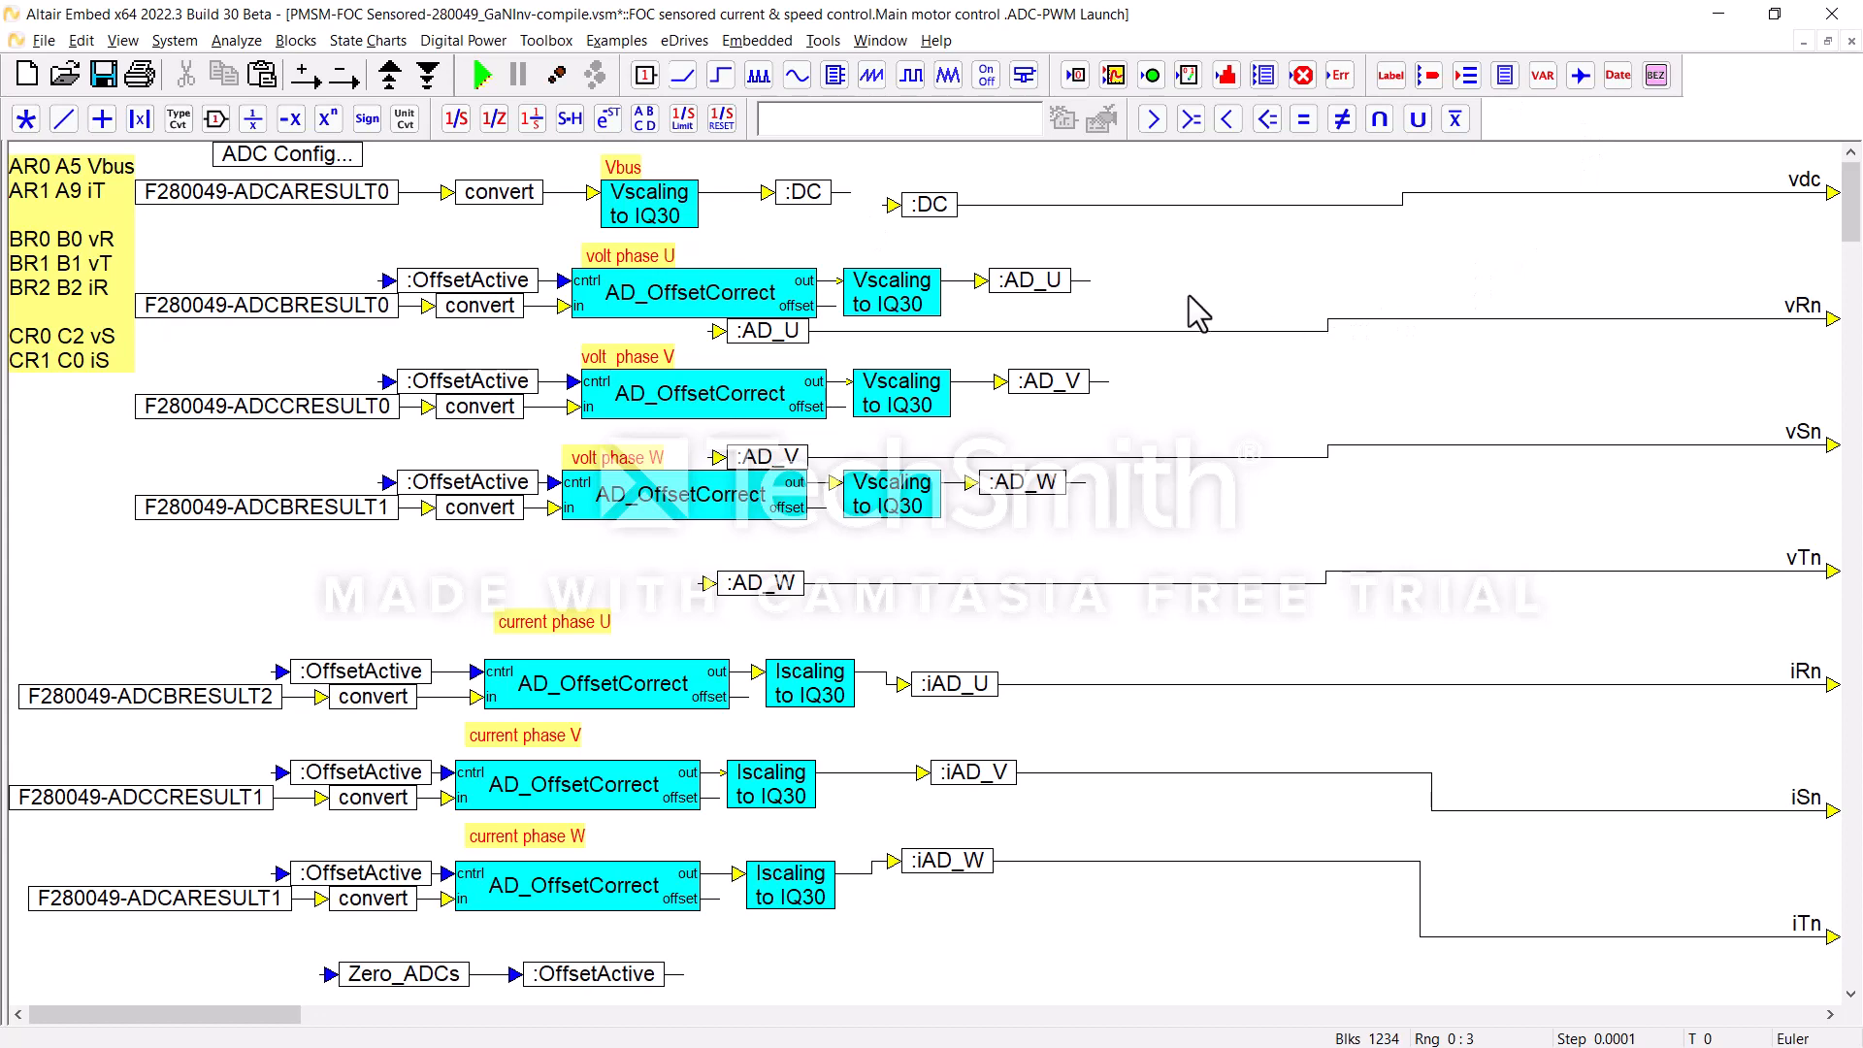
pyautogui.rightClick(1219, 300)
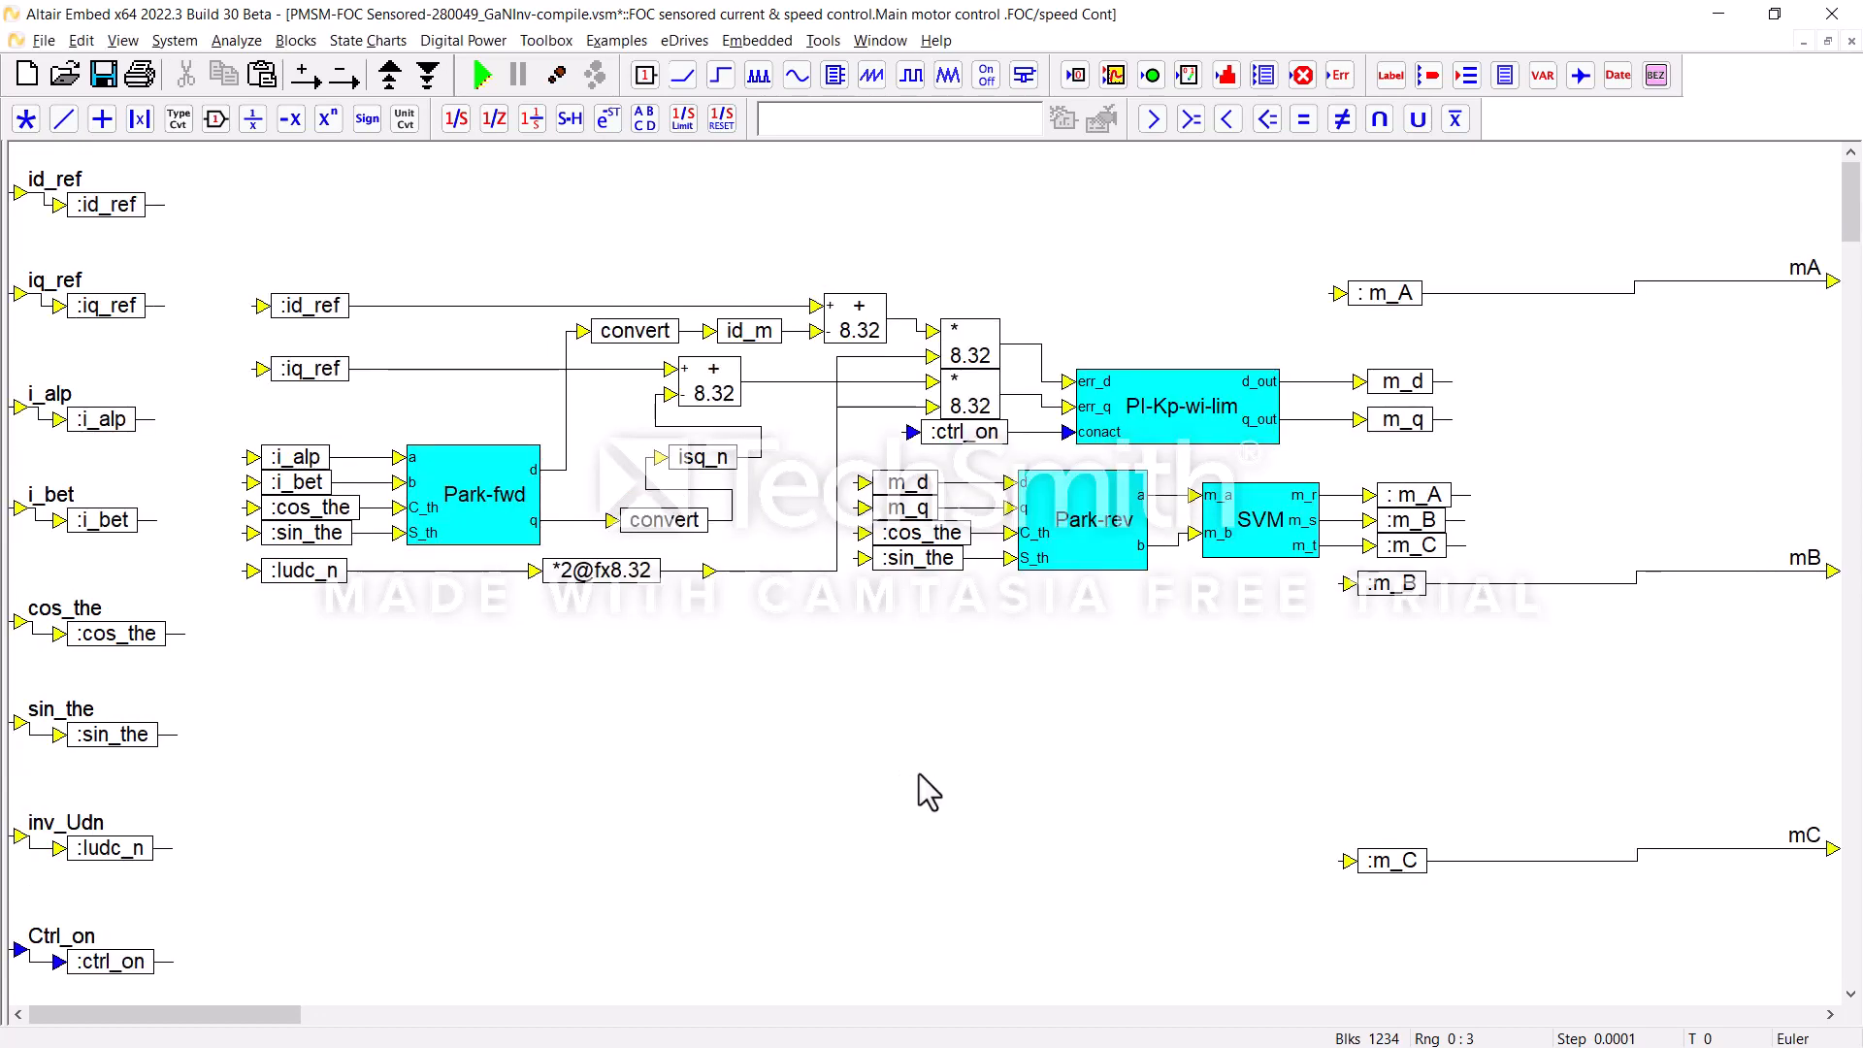
pyautogui.rightClick(832, 762)
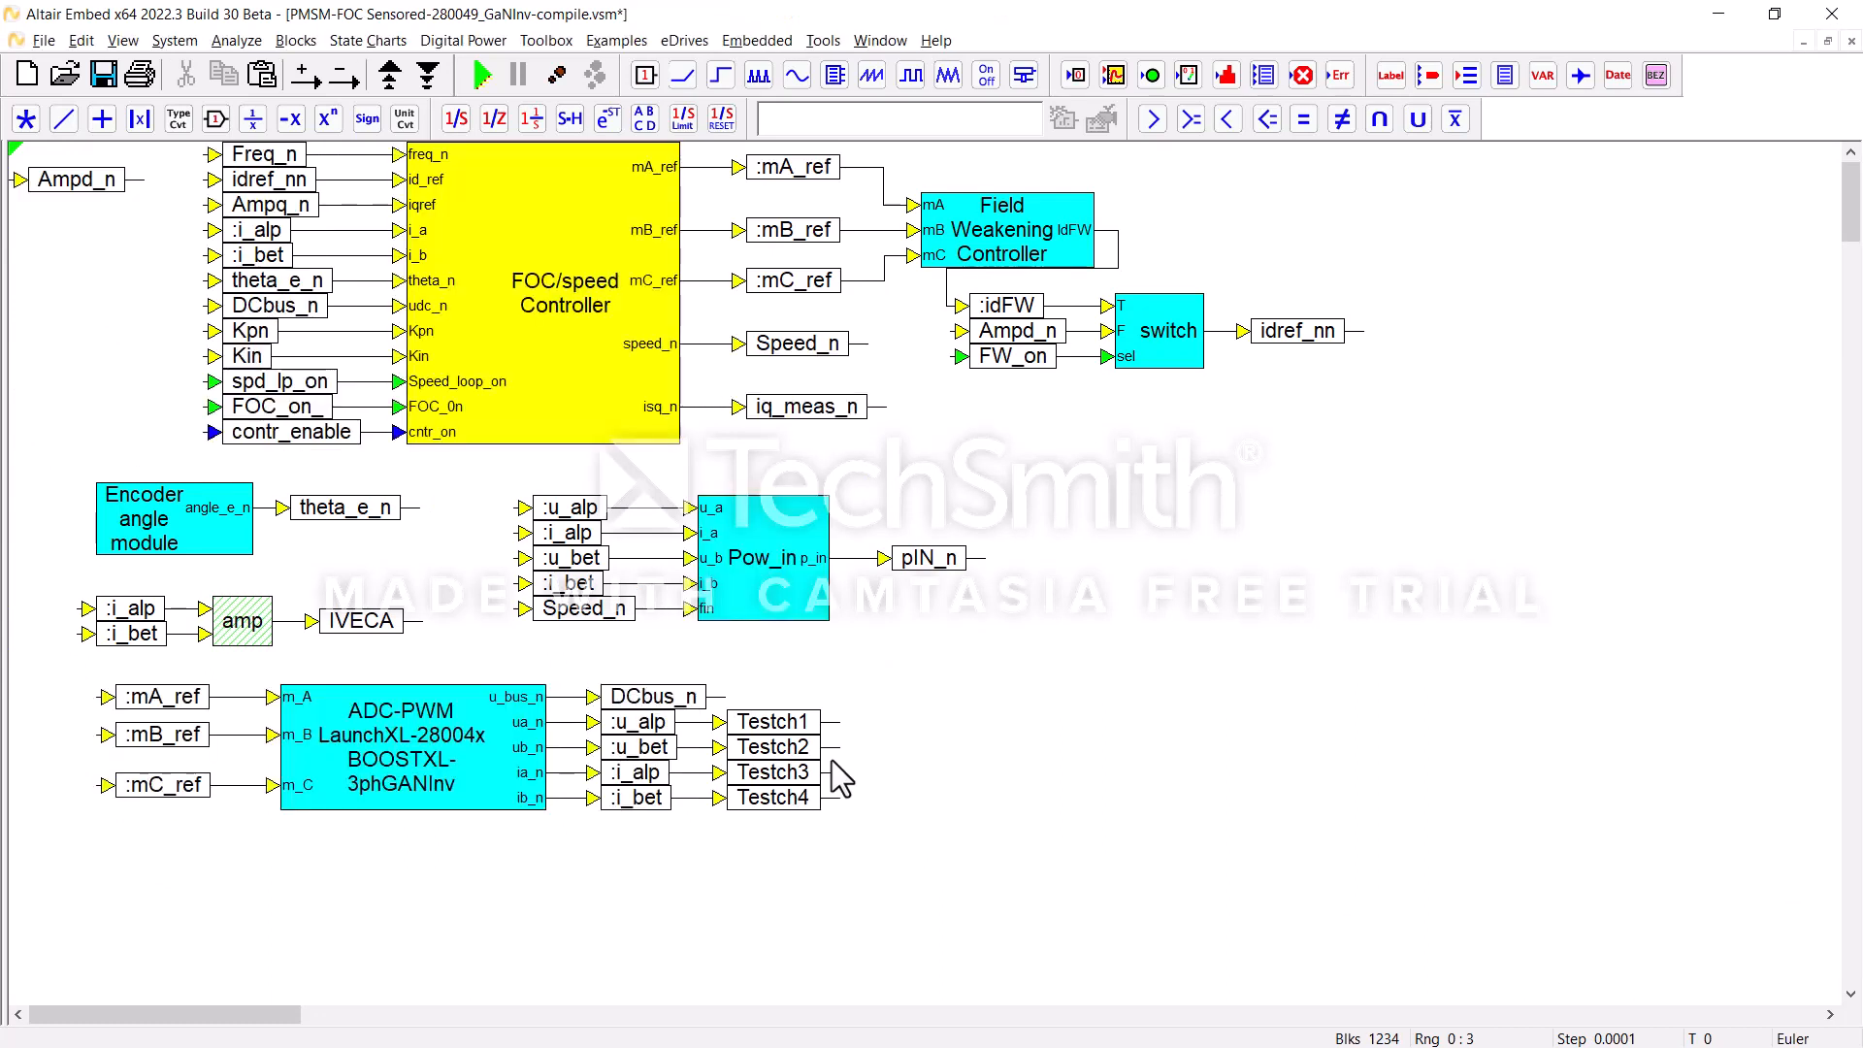
pyautogui.rightClick(830, 760)
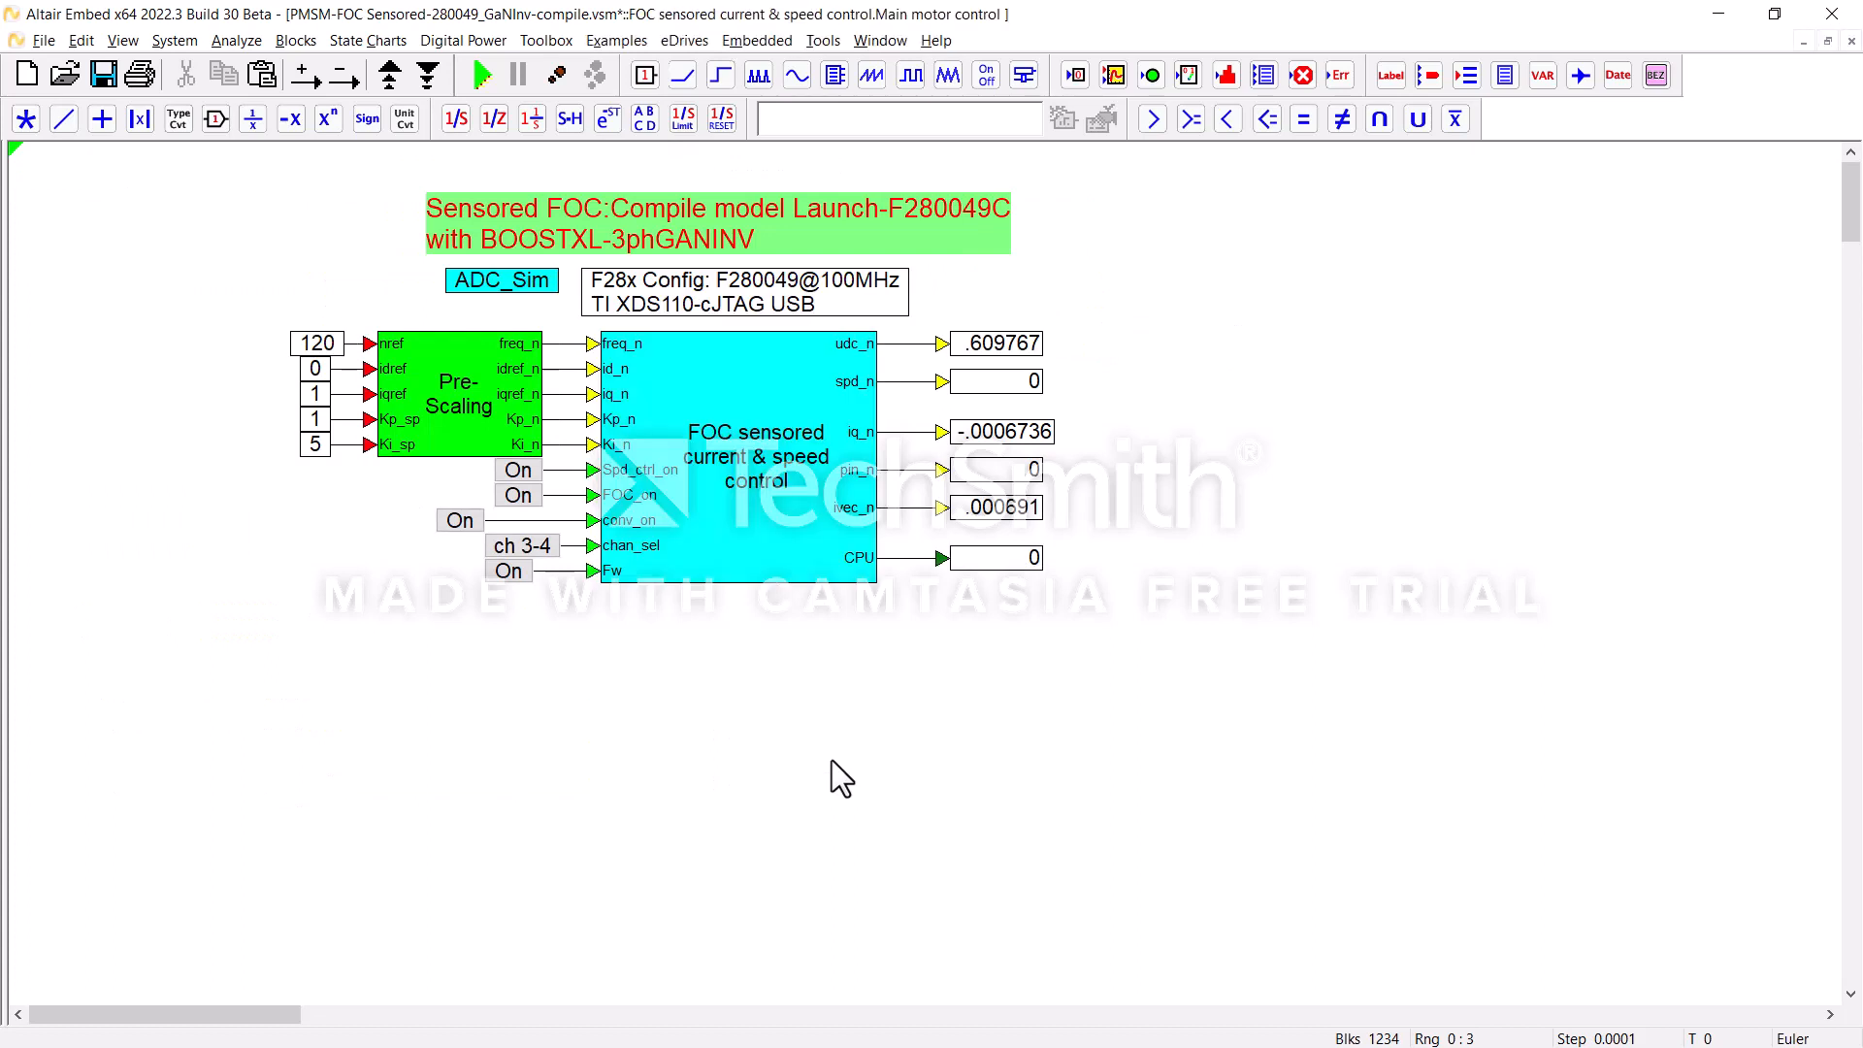
# Step: Generate and compile code for the FOC sensored current & speed control block with target F280X, and close Code Generation Properties
pyautogui.rightClick(733, 533)
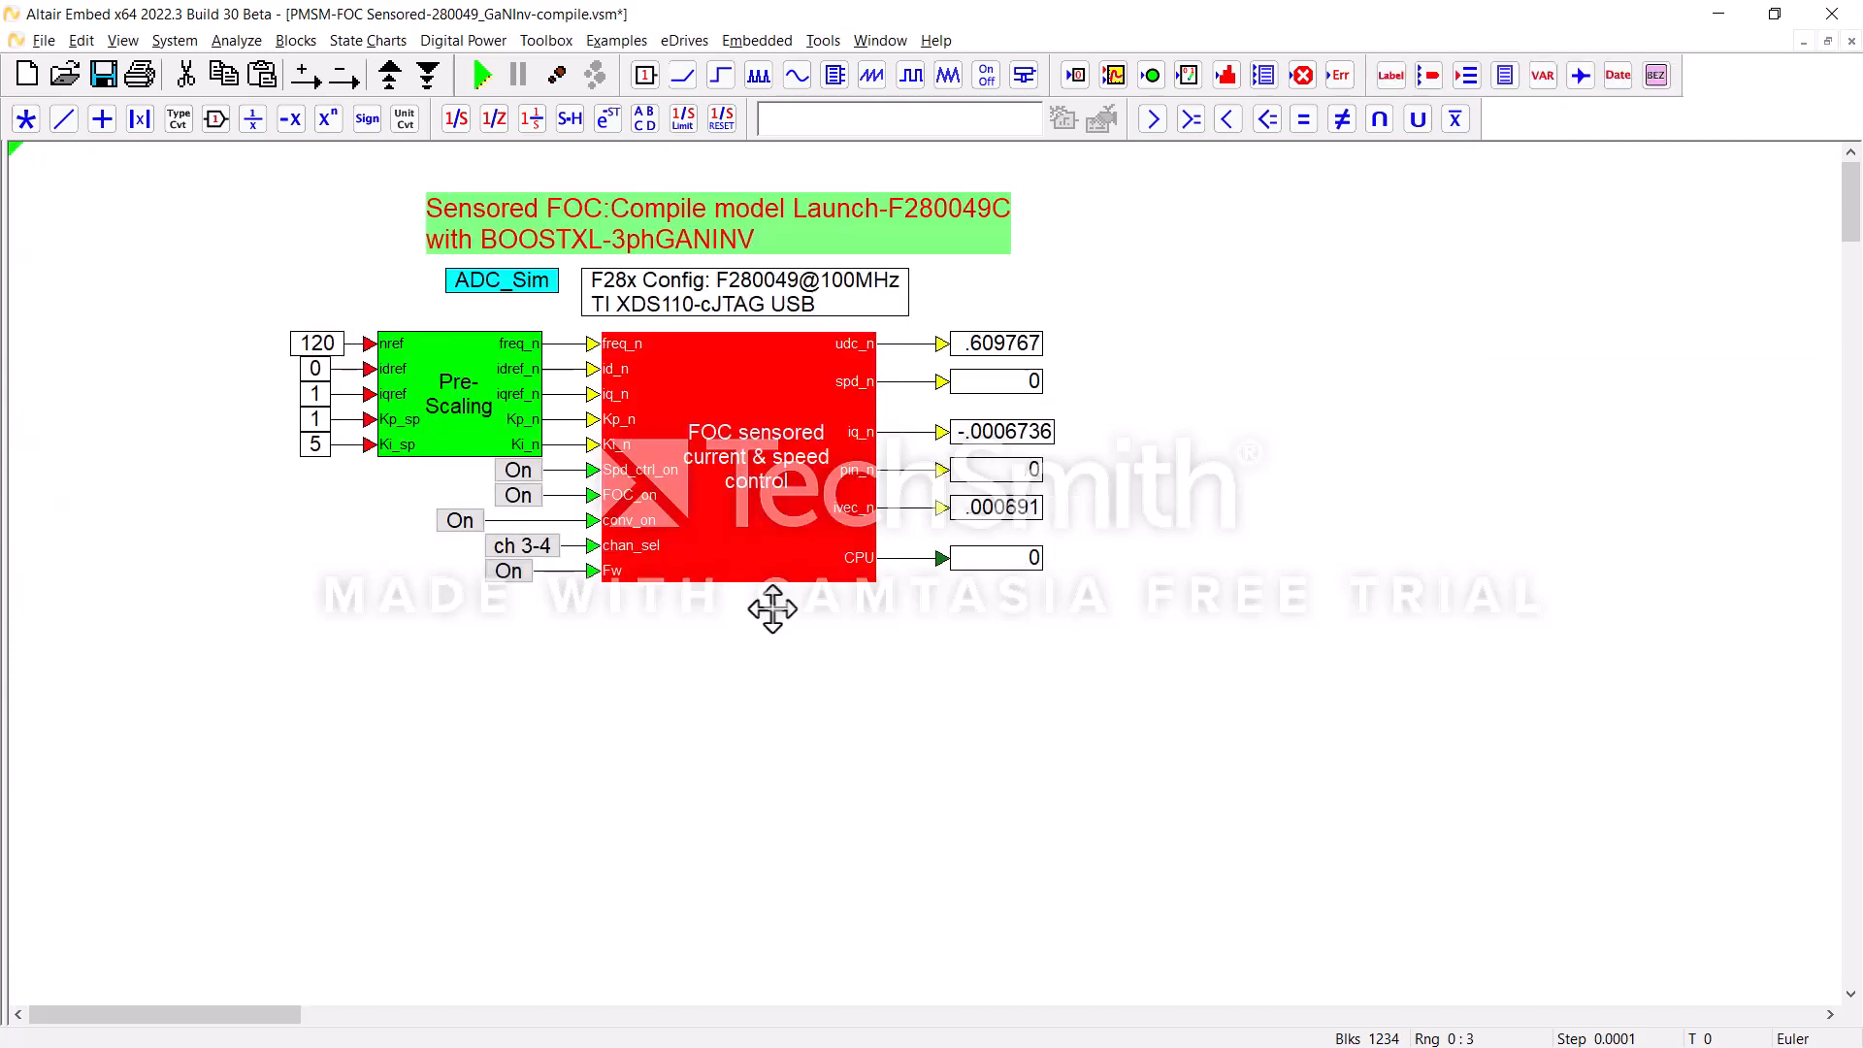
pyautogui.rightClick(755, 532)
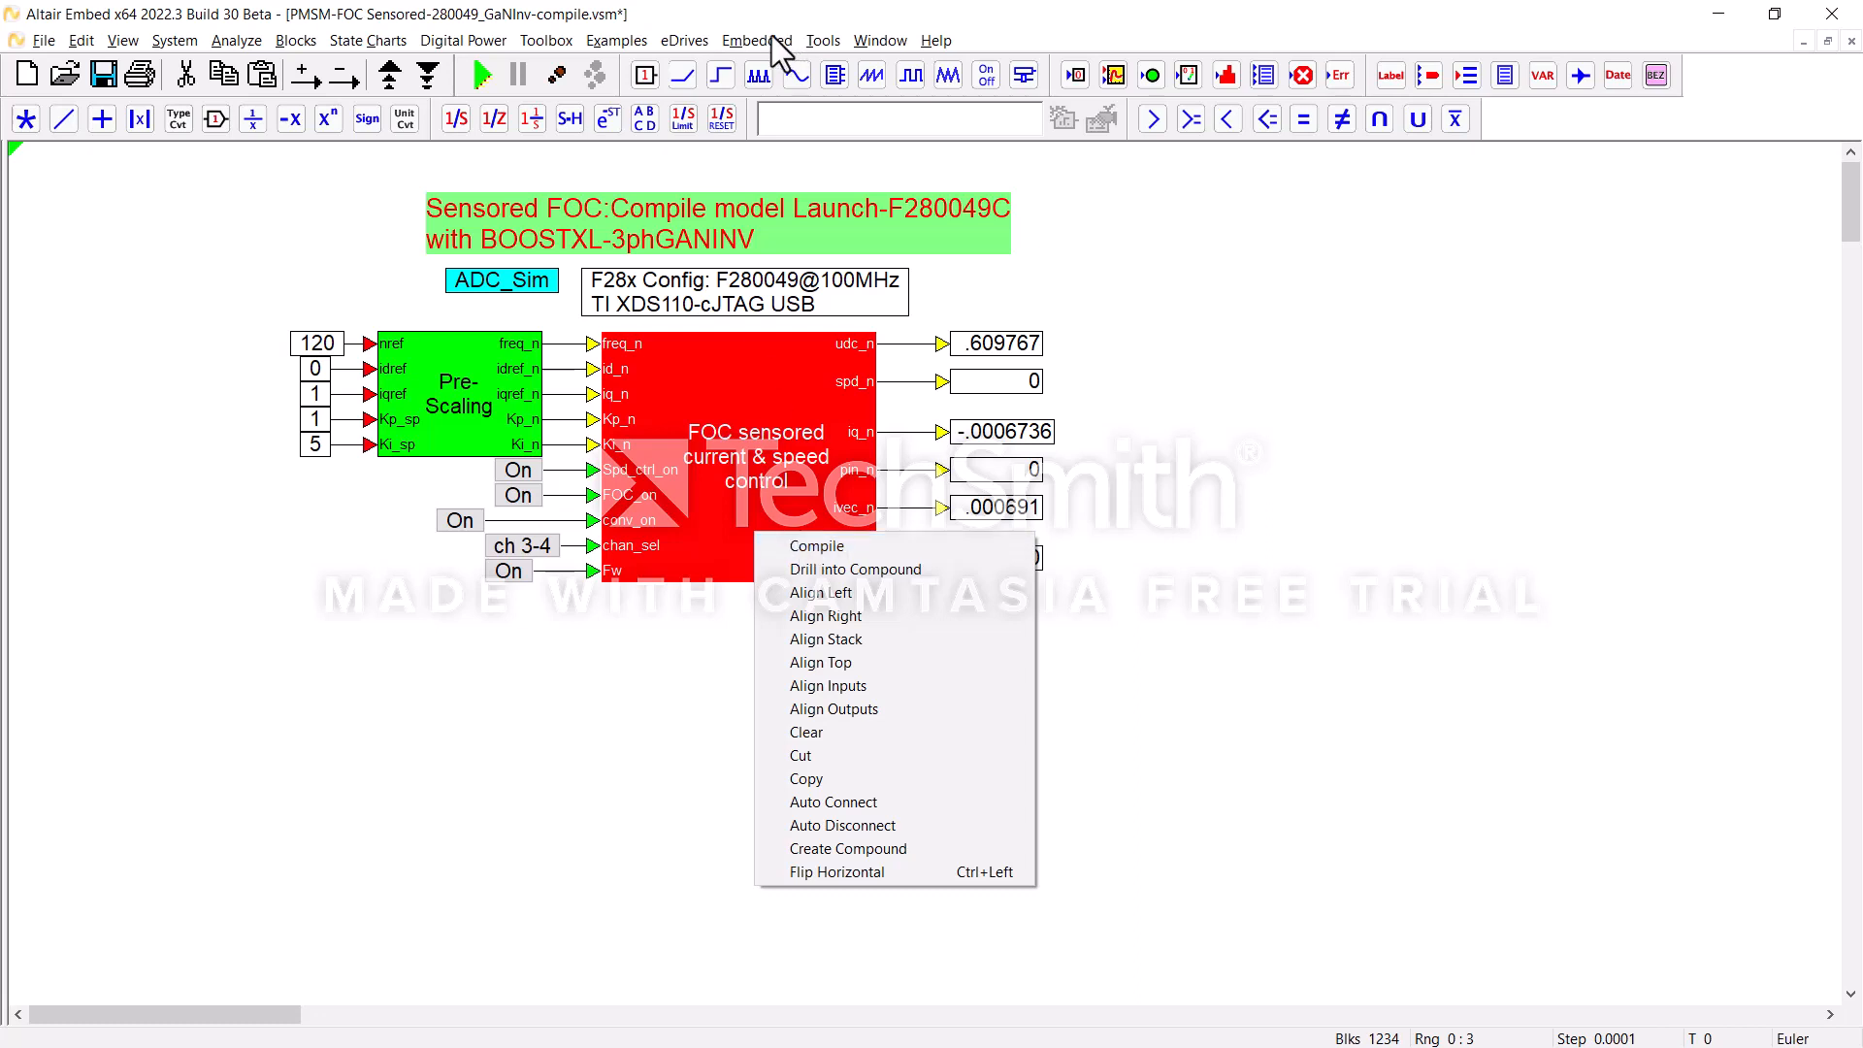
pyautogui.click(823, 40)
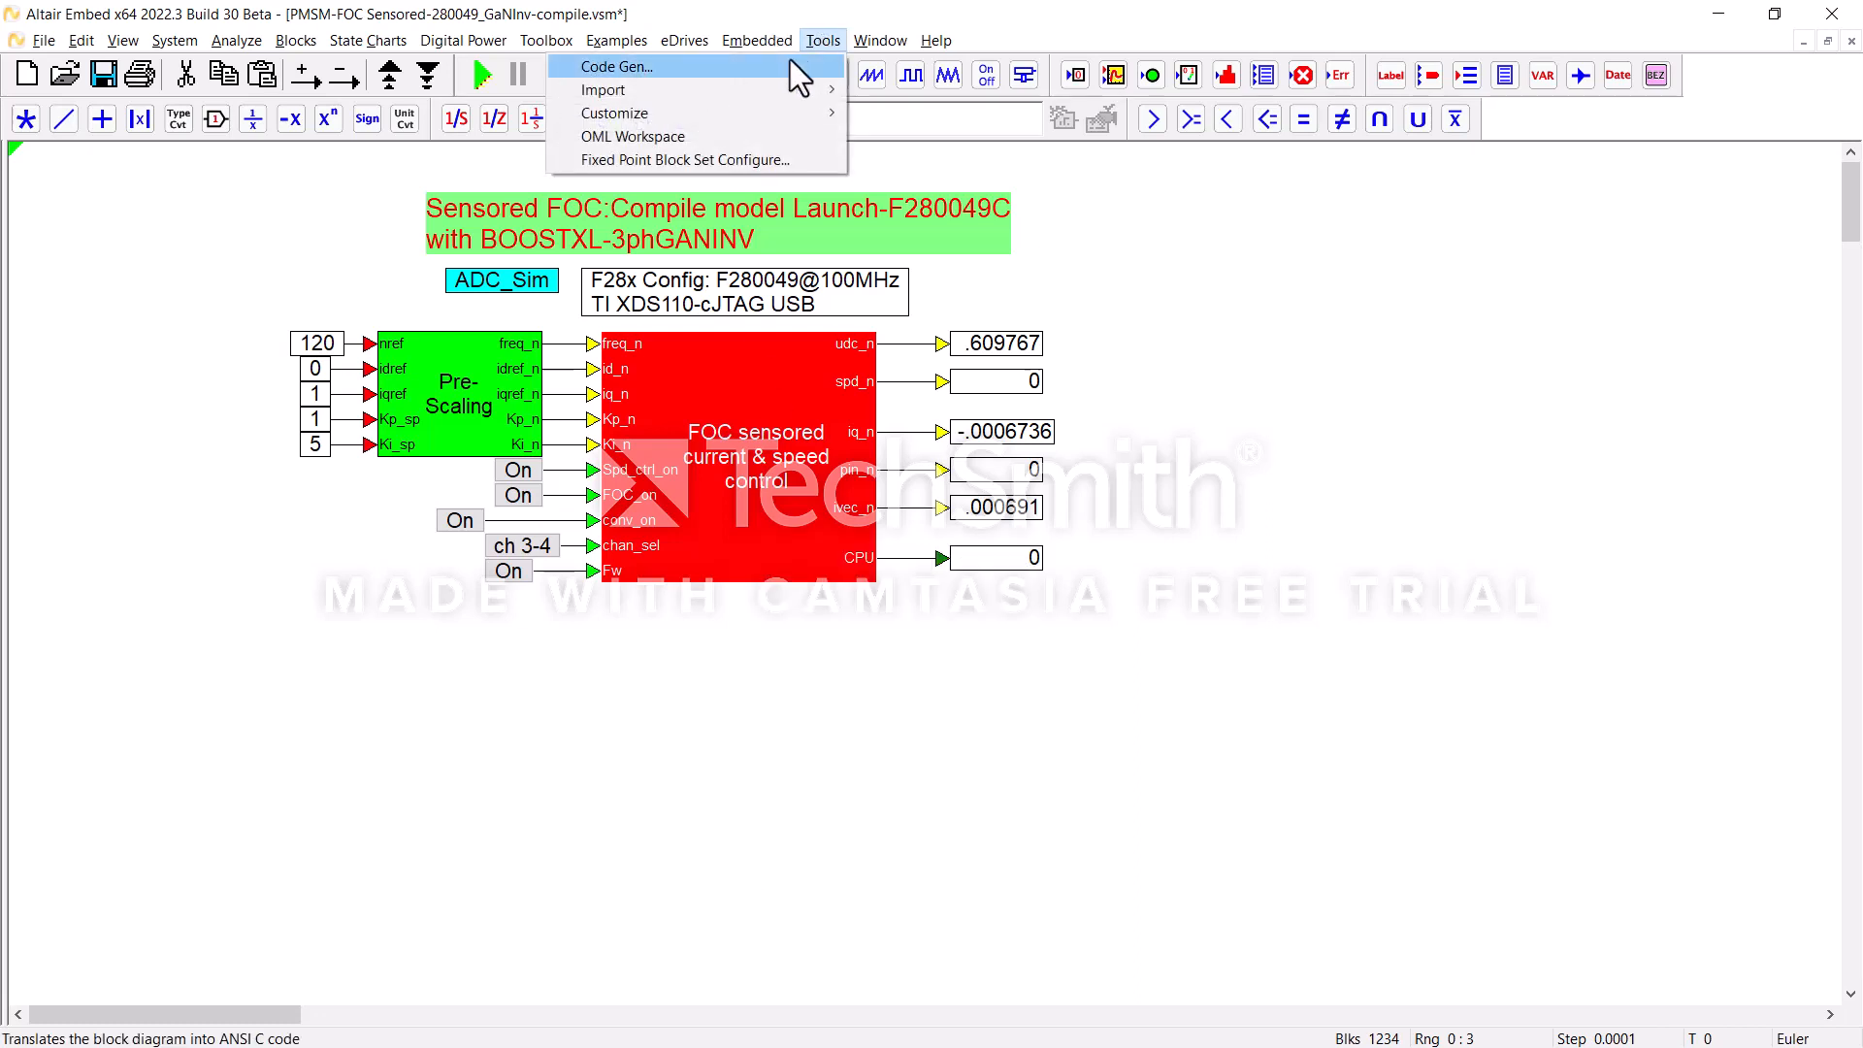
pyautogui.click(783, 60)
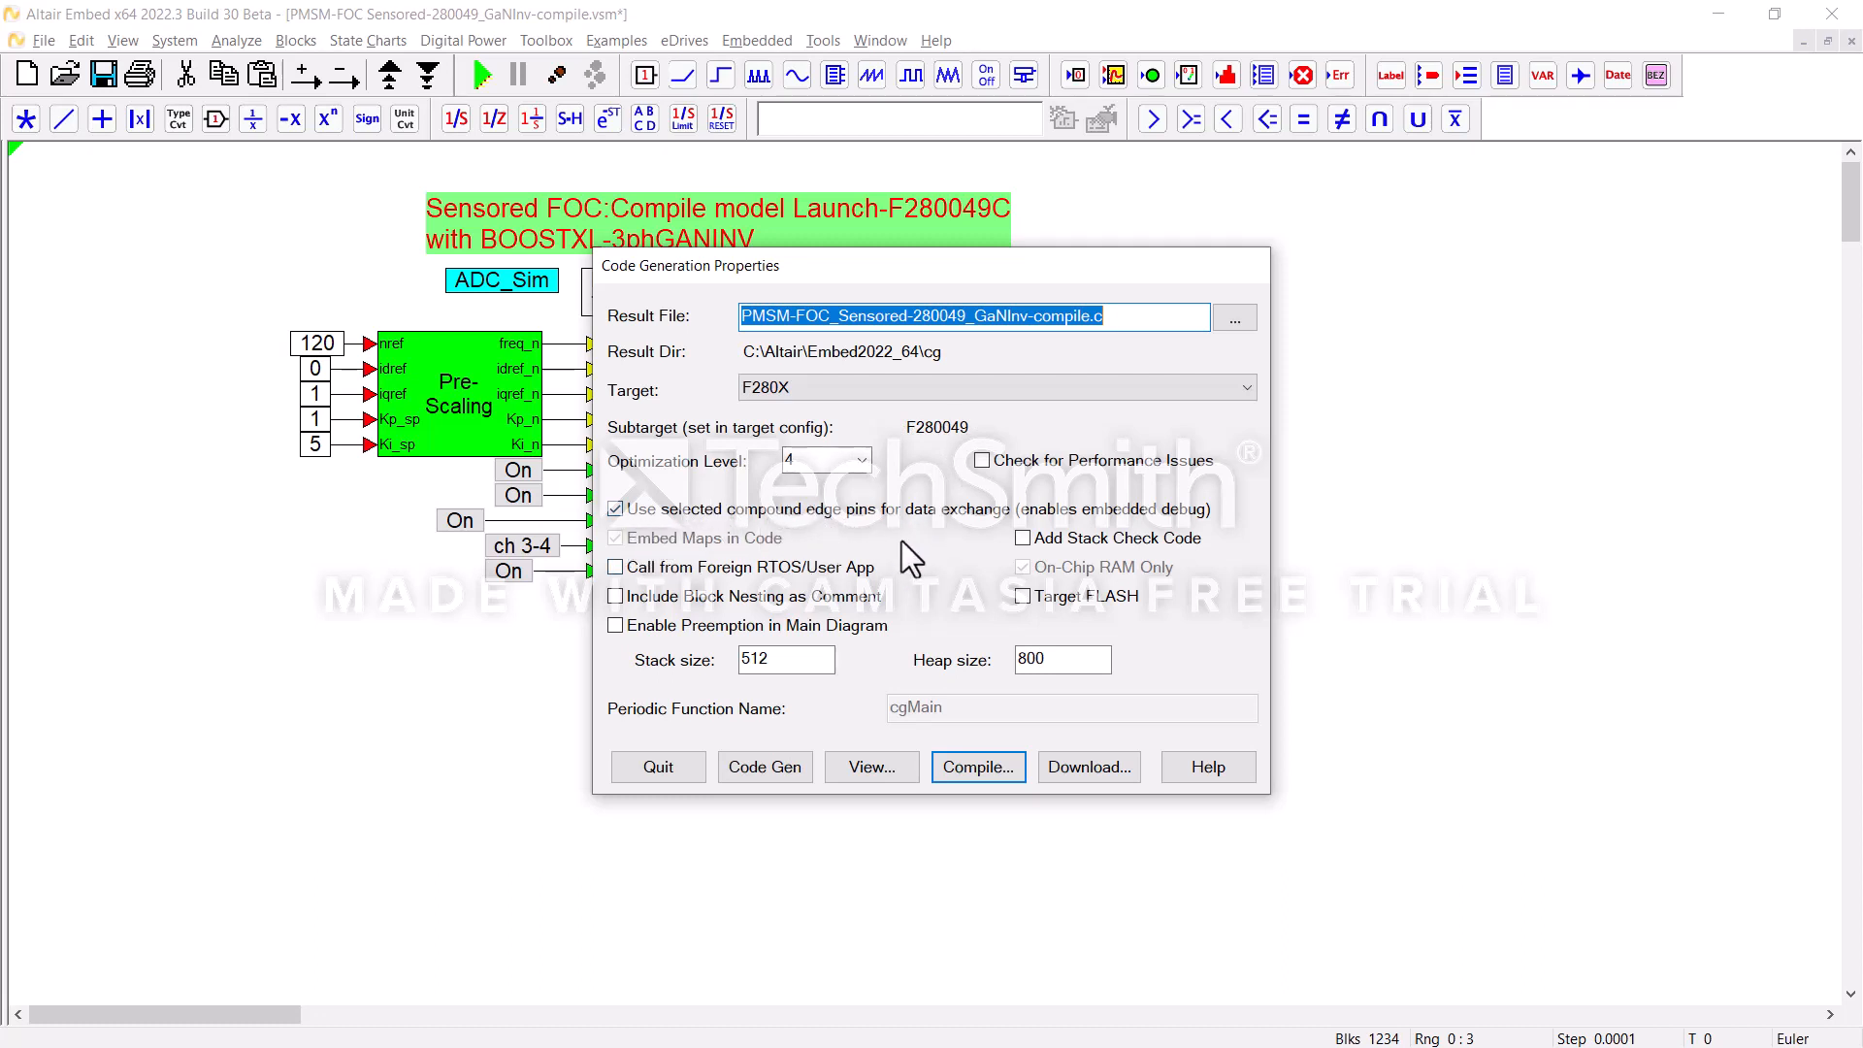
pyautogui.click(972, 768)
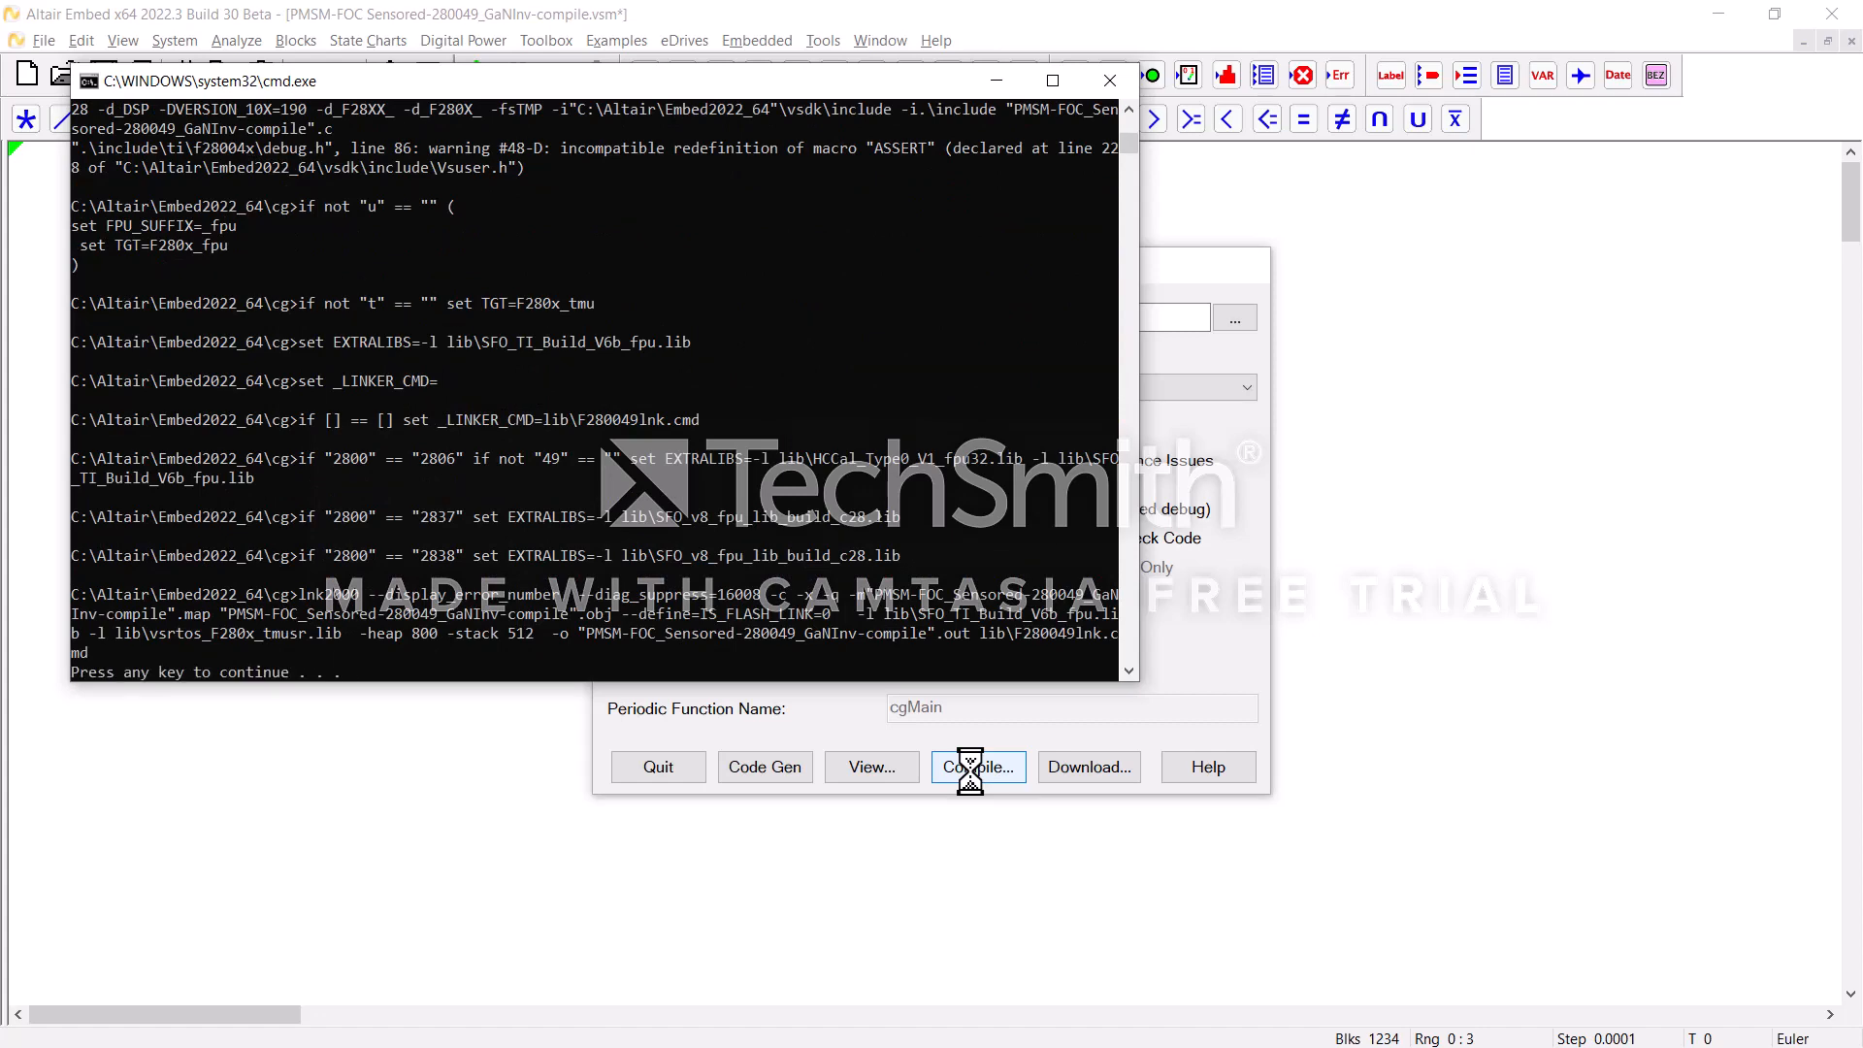
pyautogui.press('Return')
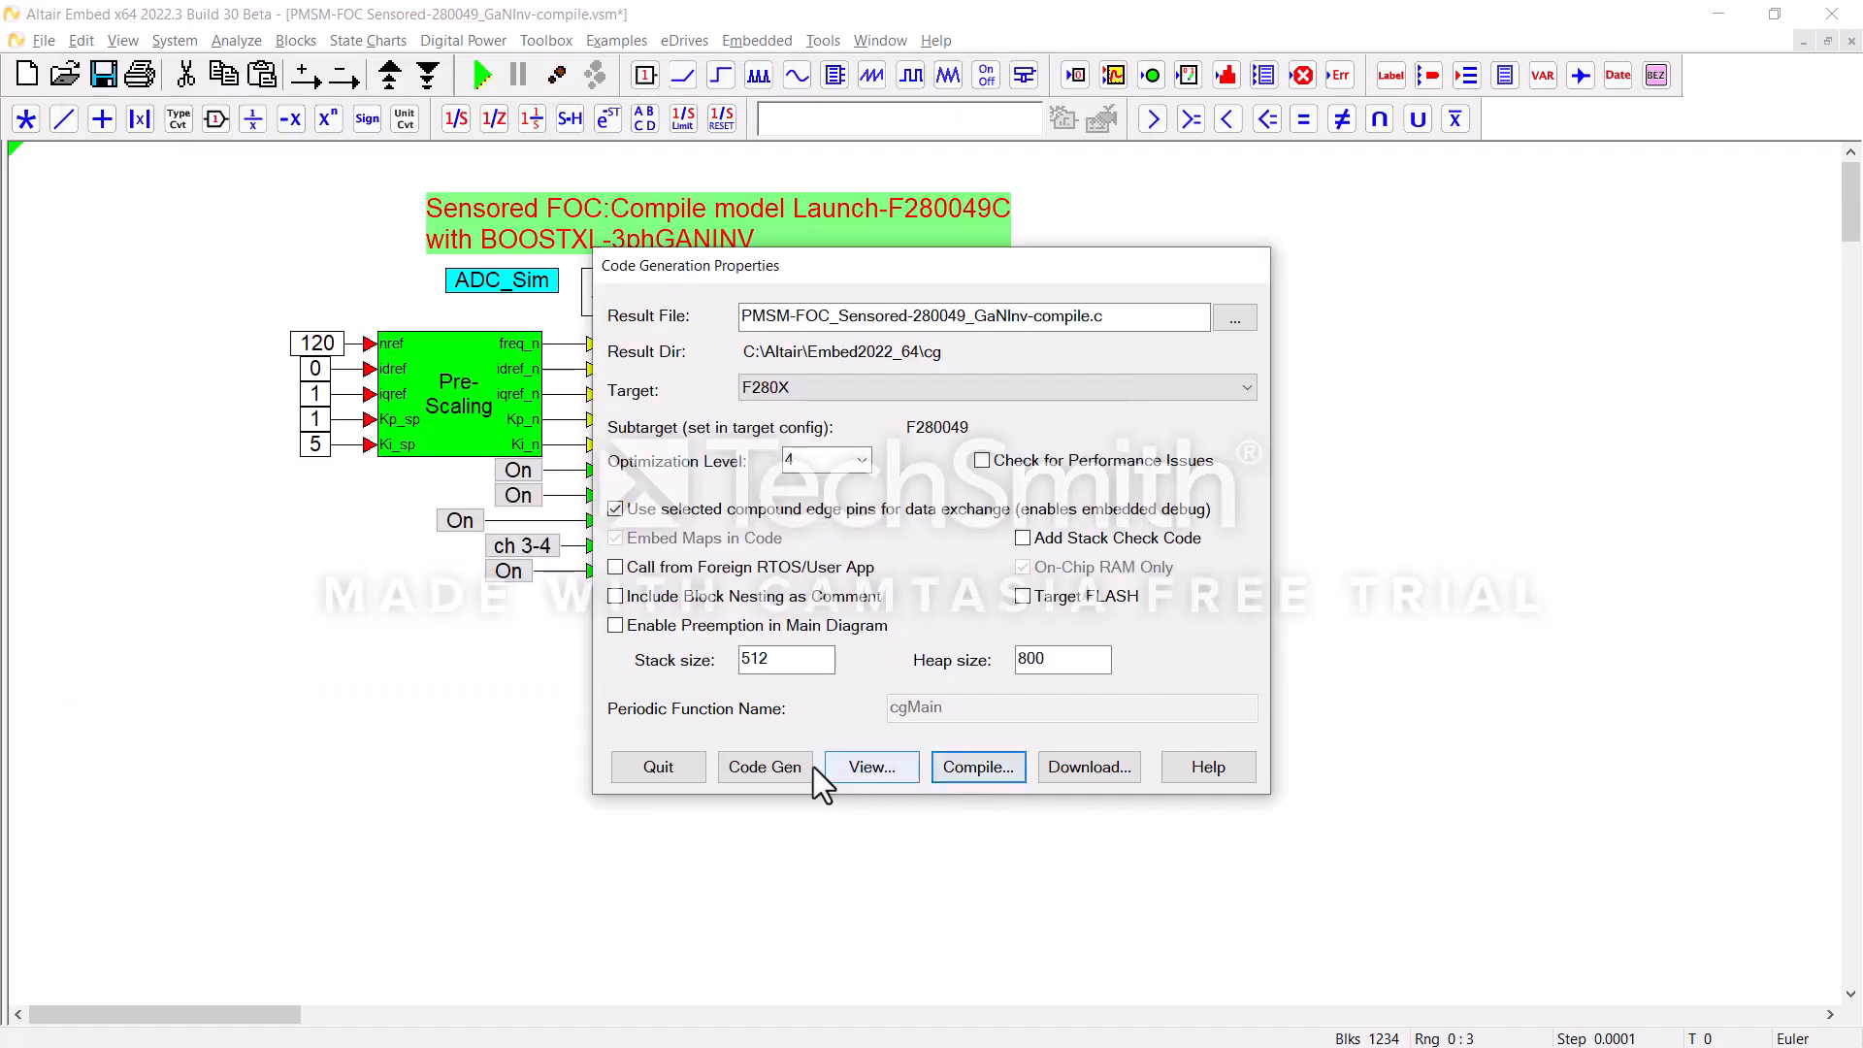
pyautogui.click(690, 772)
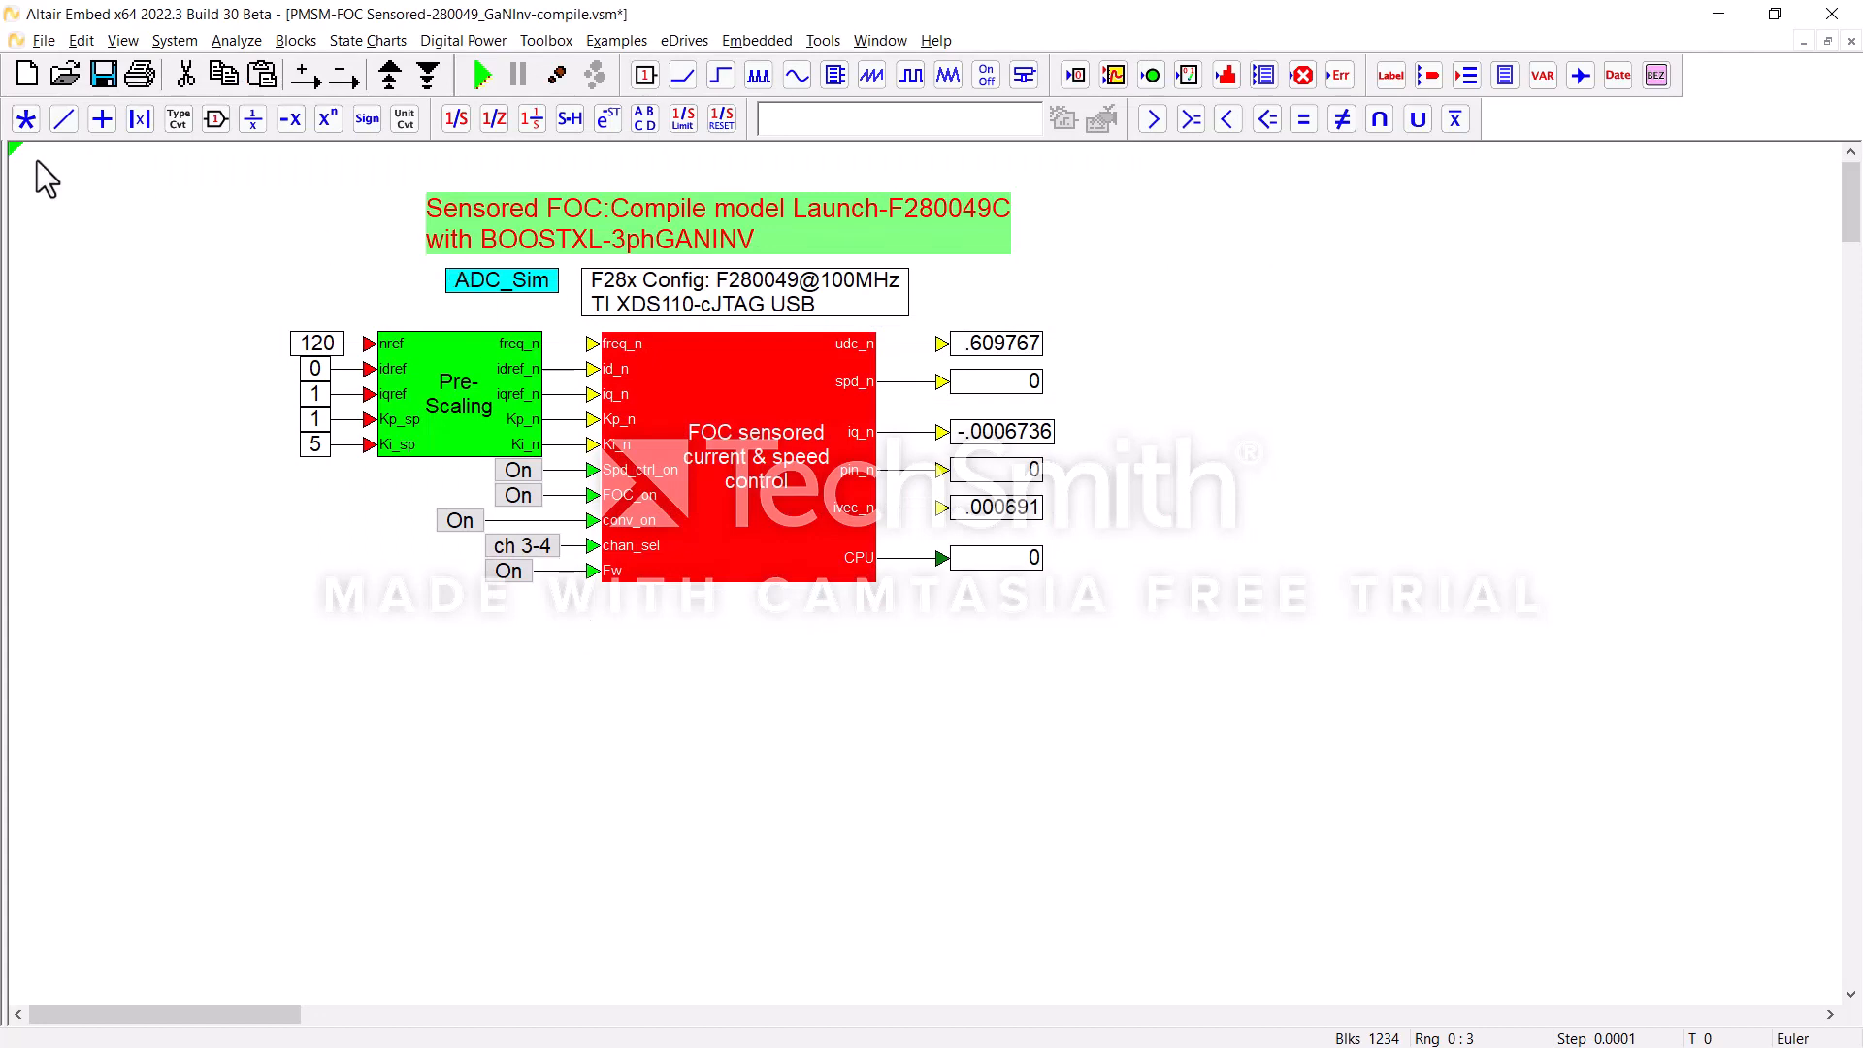
# Step: Switch to the model PMSM-FOC Sensored-280049_GaNInv-debug.vsm and narrow the block tree to make more room for the diagram
pyautogui.click(41, 42)
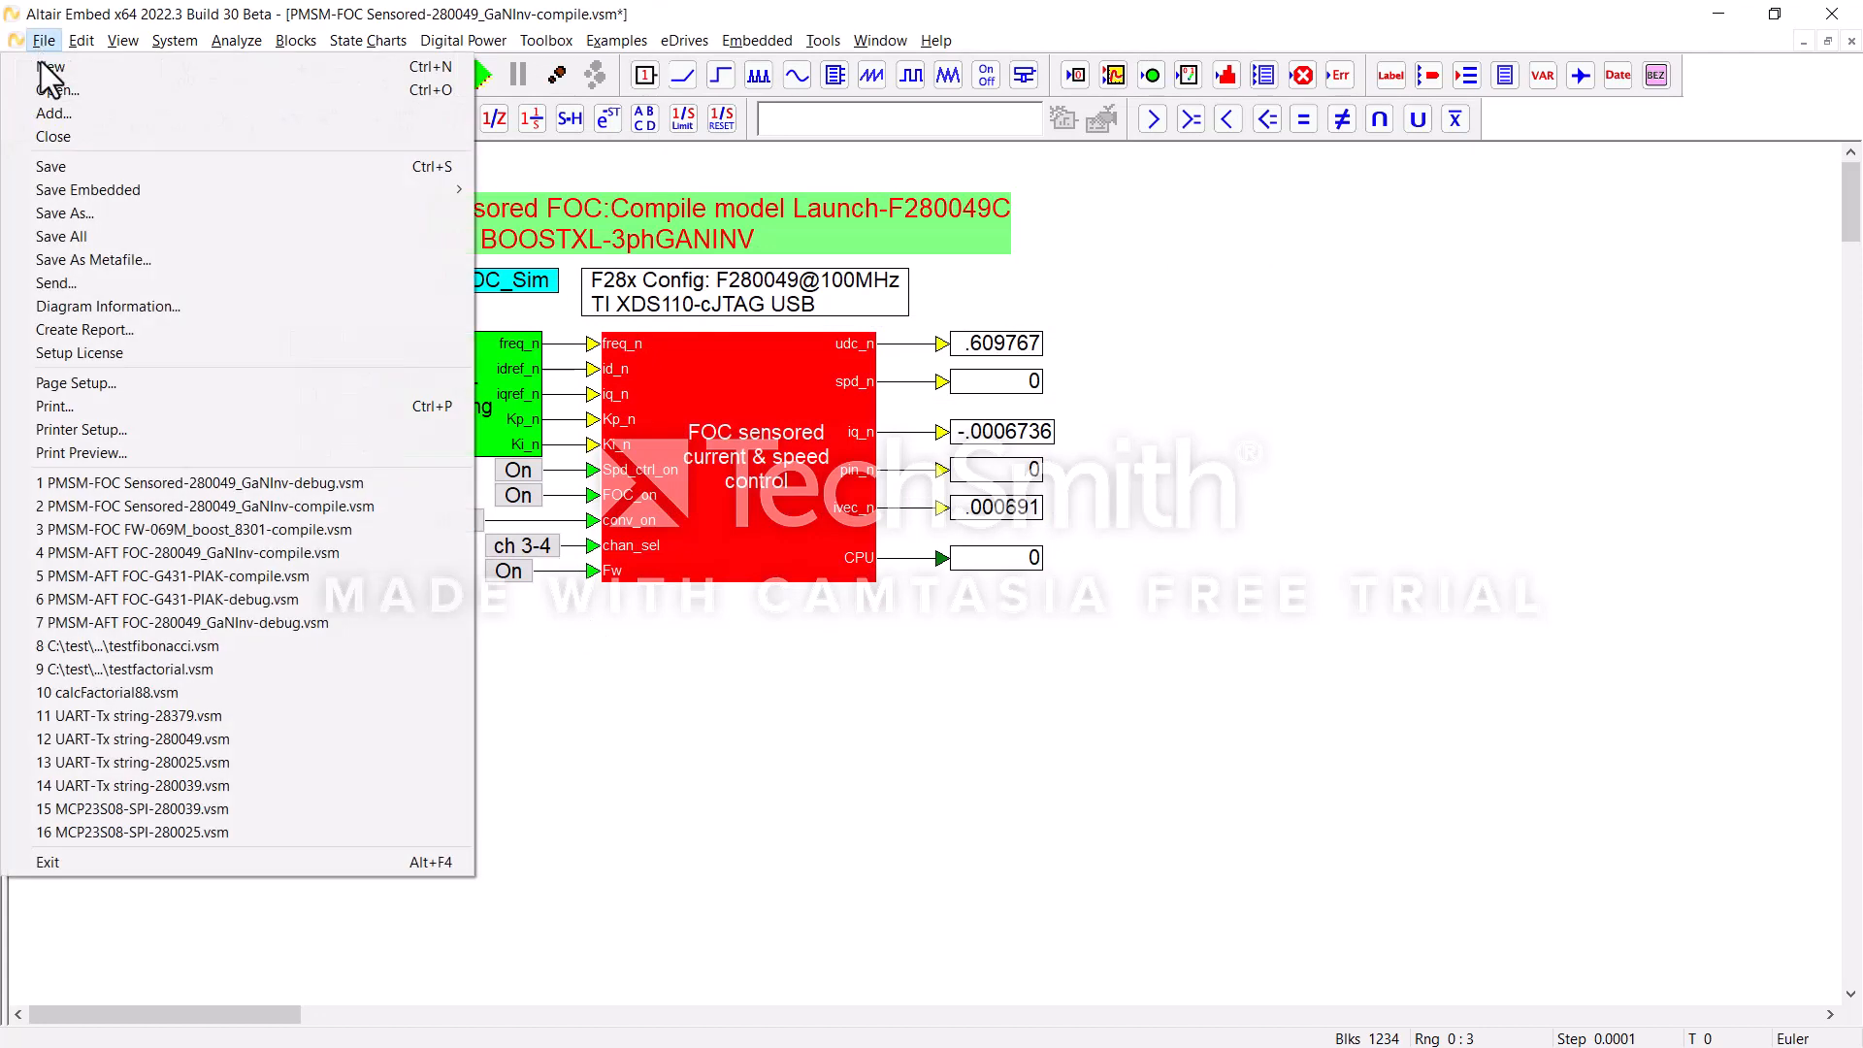
pyautogui.click(160, 512)
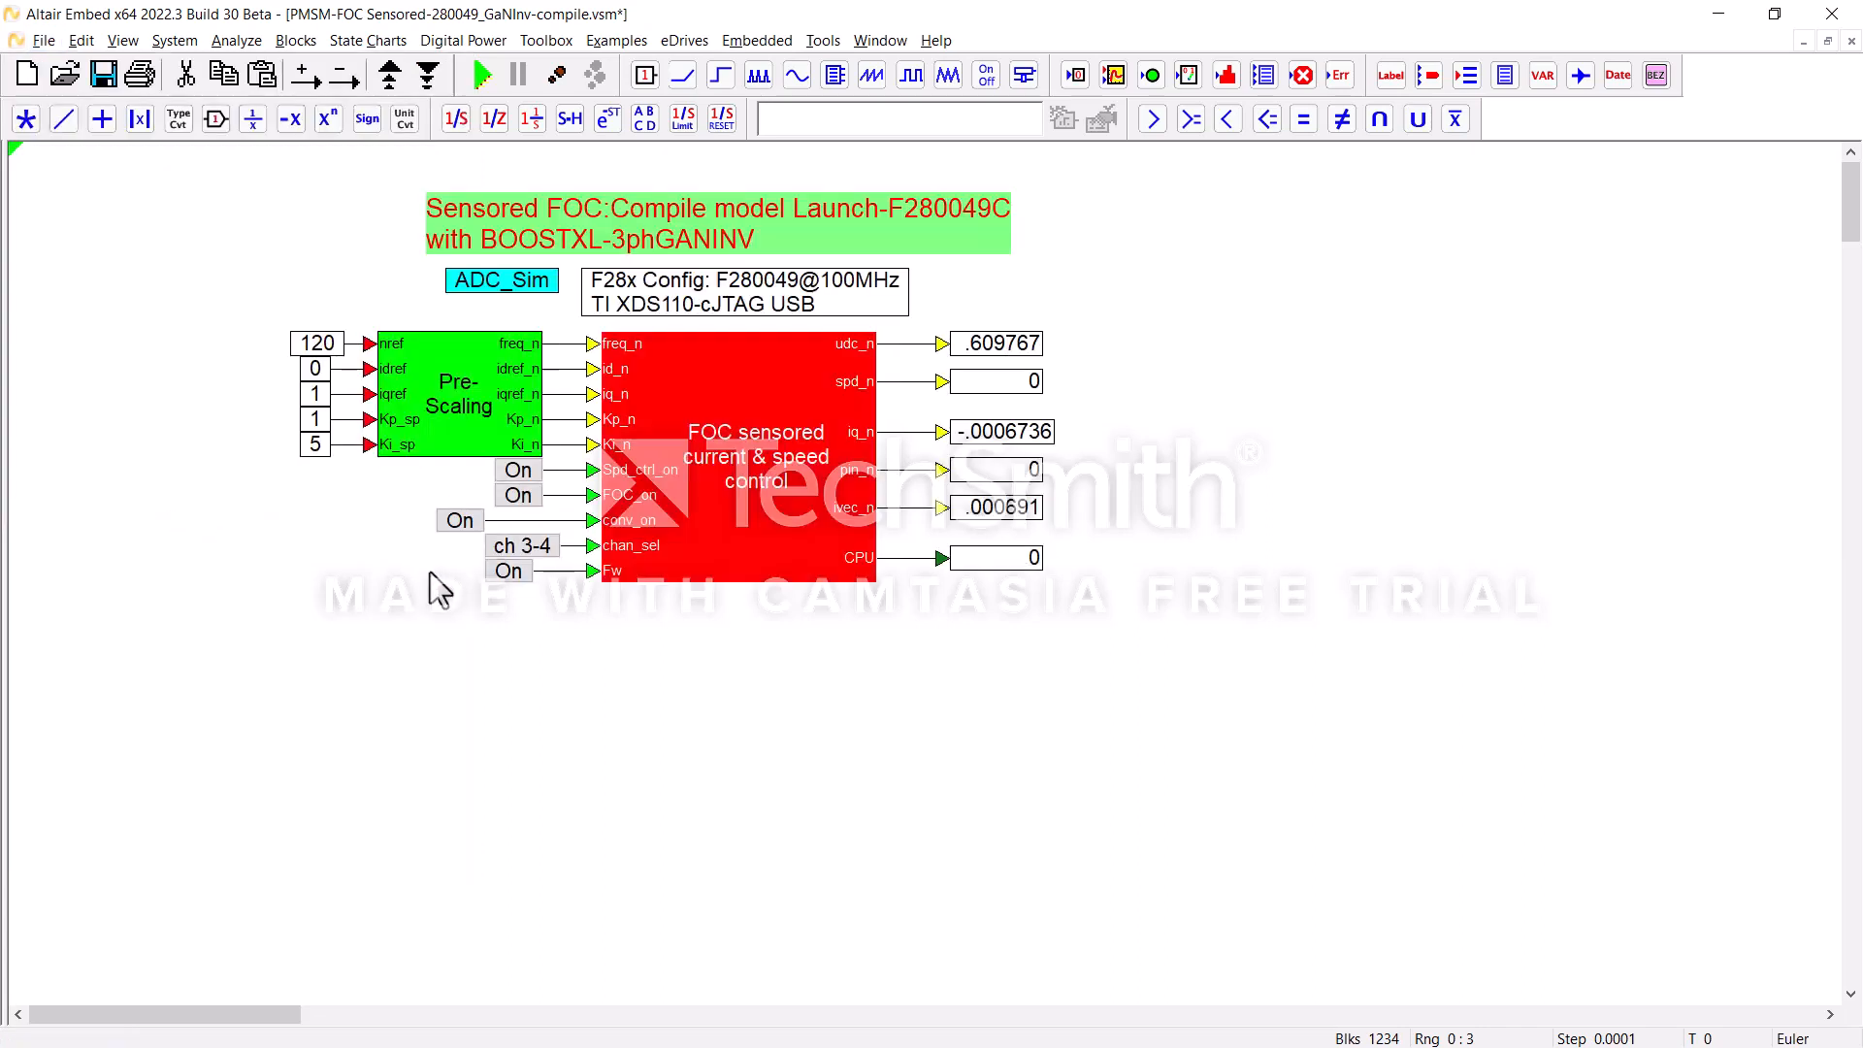
pyautogui.click(888, 39)
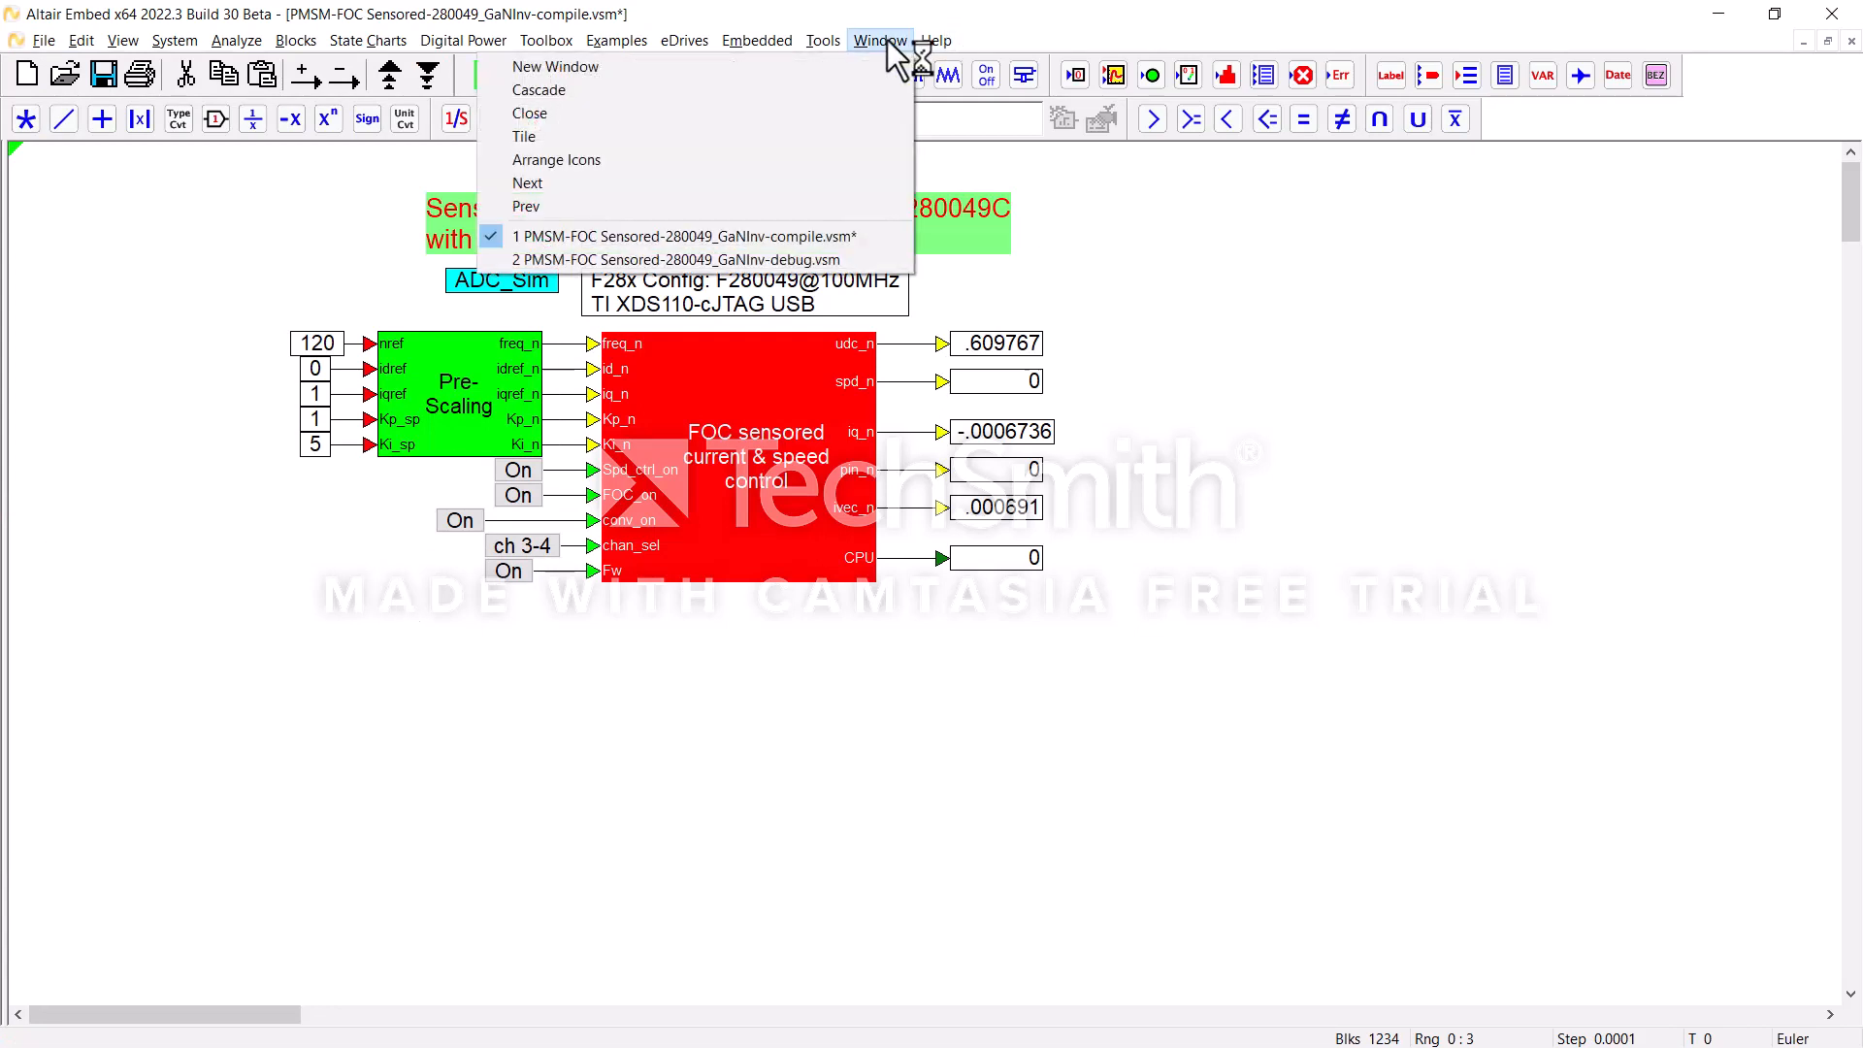
pyautogui.click(830, 258)
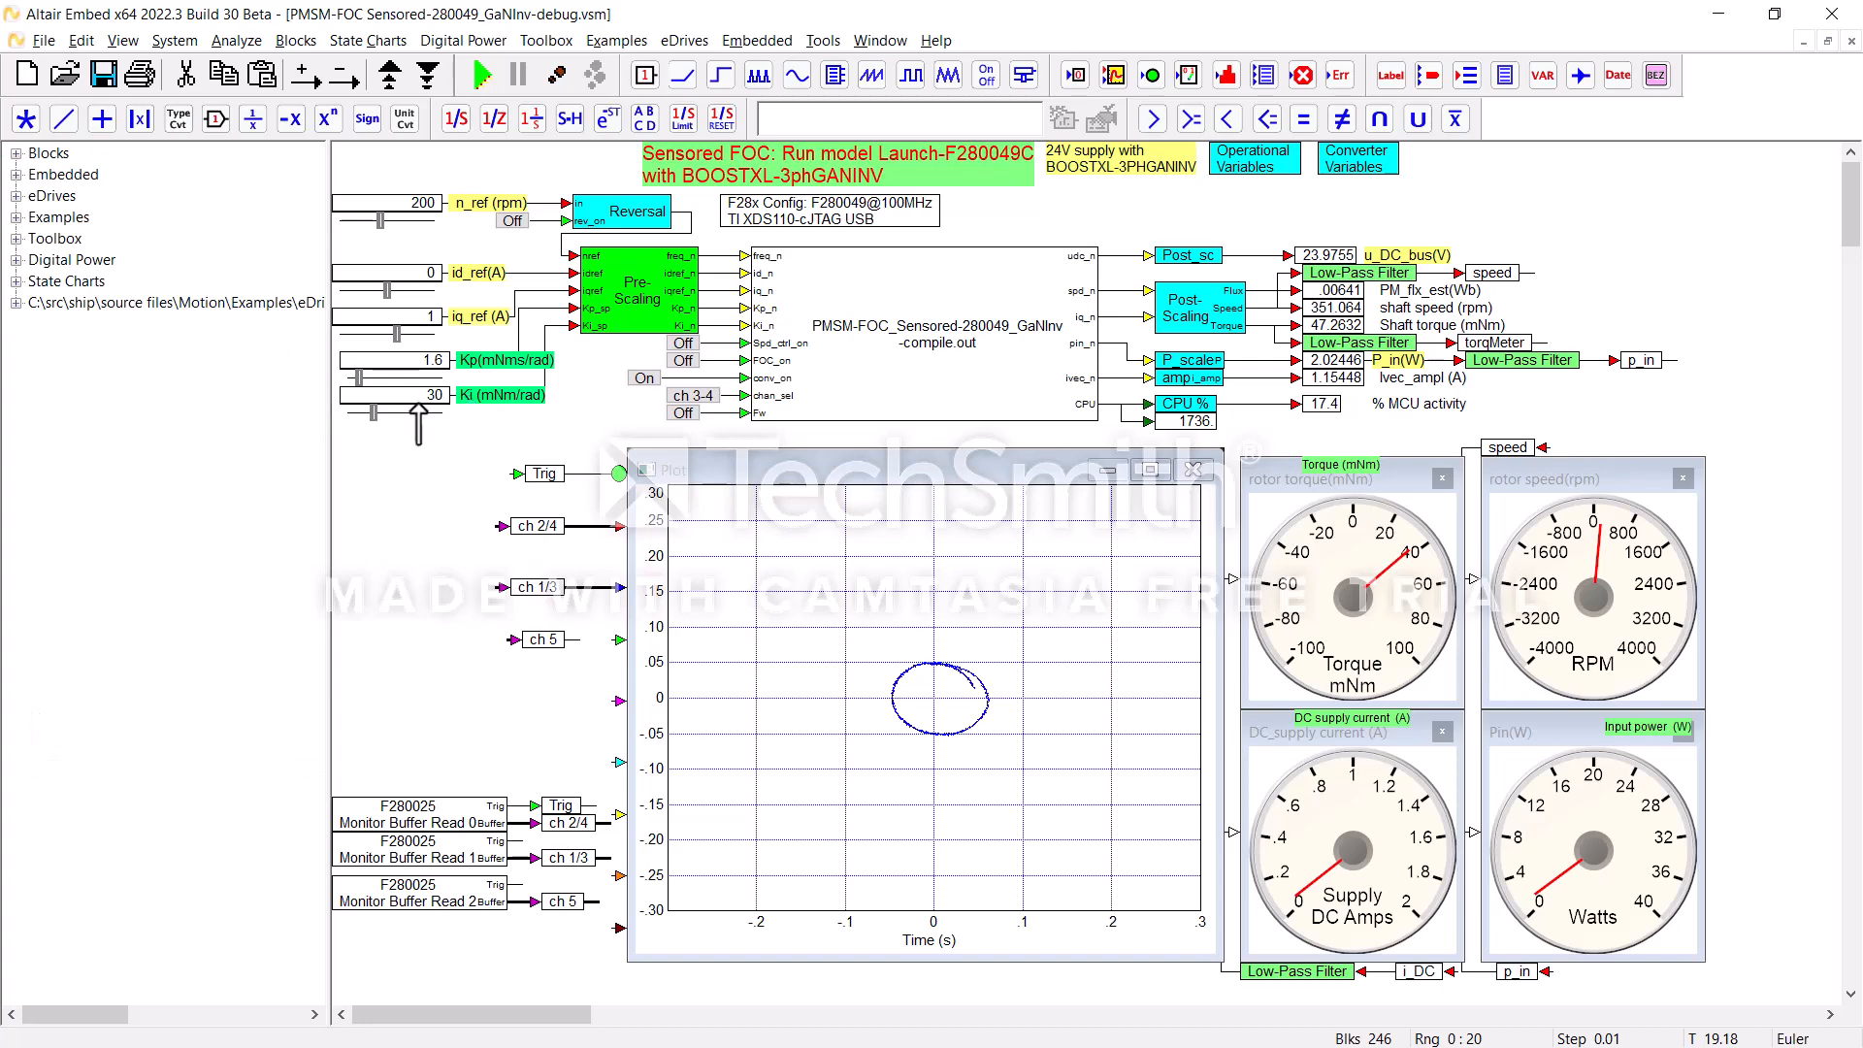
pyautogui.moveTo(328, 404); pyautogui.dragTo(39, 422)
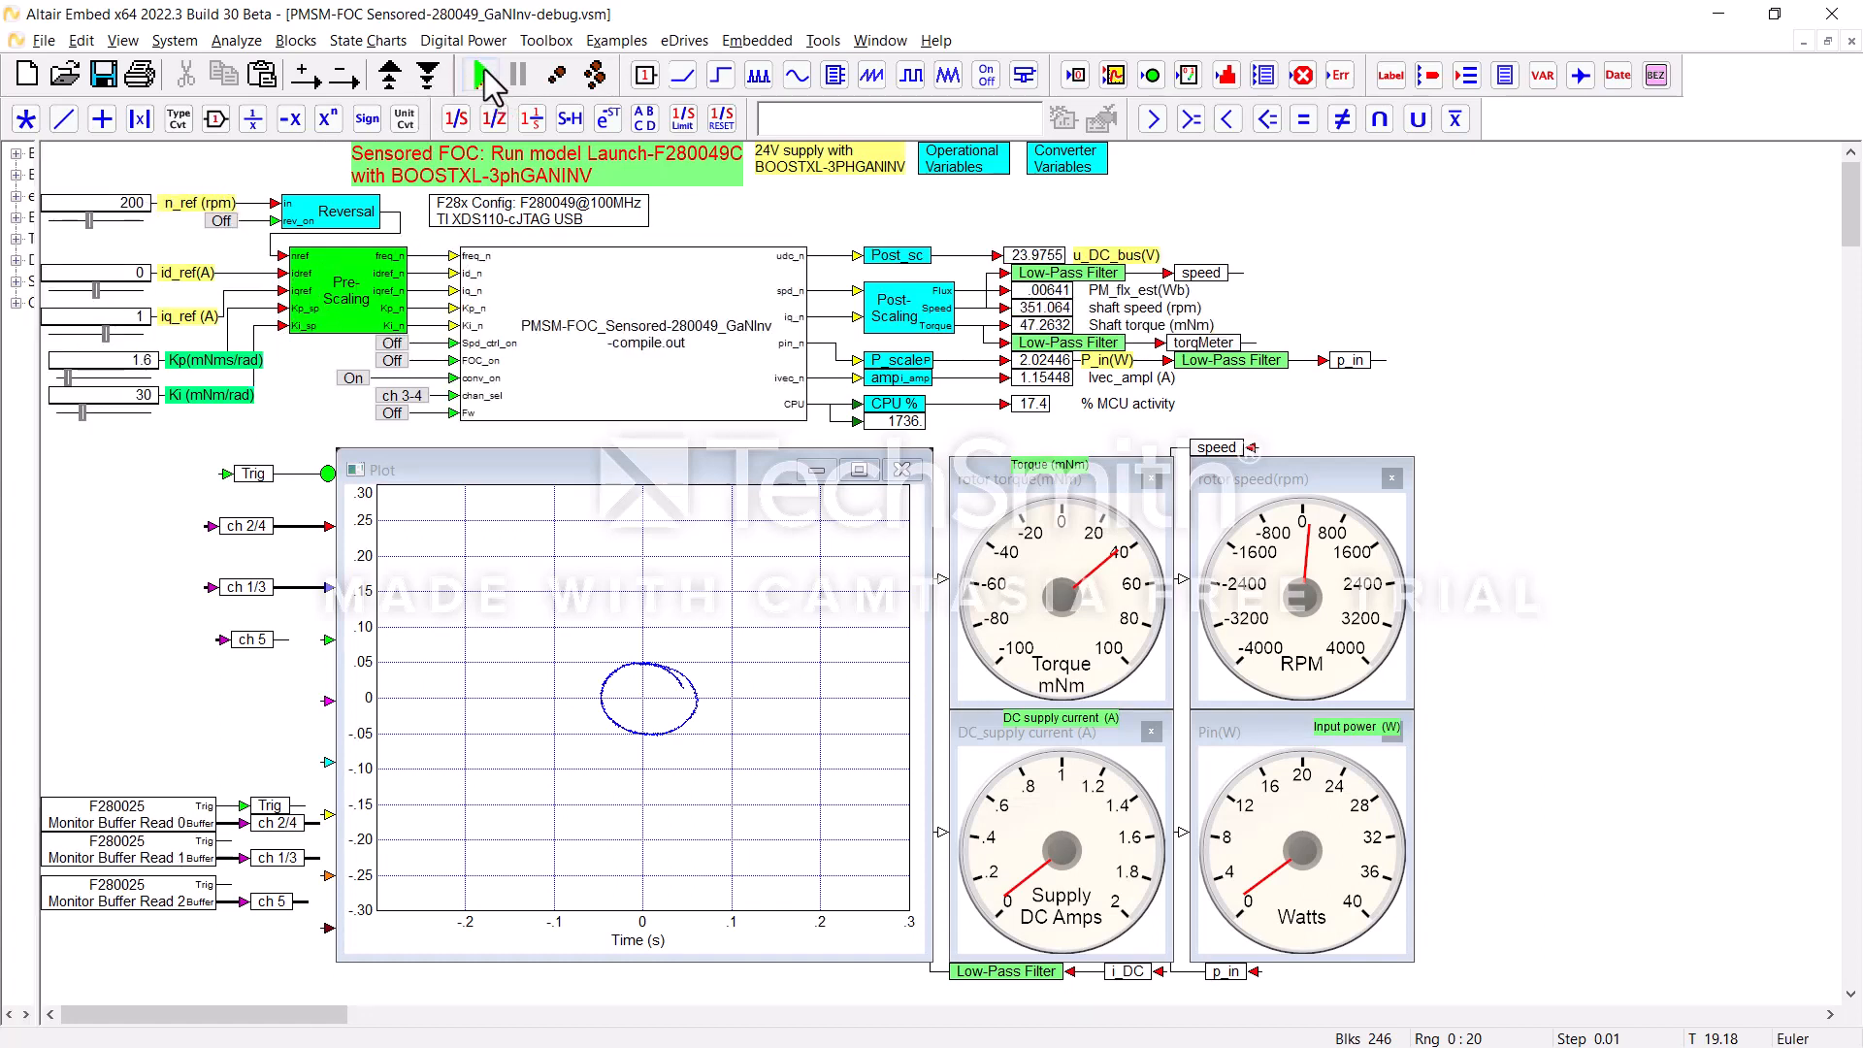
# Step: Run the debug model on the F280X target, dismissing the connection error and restarting the run
pyautogui.click(482, 74)
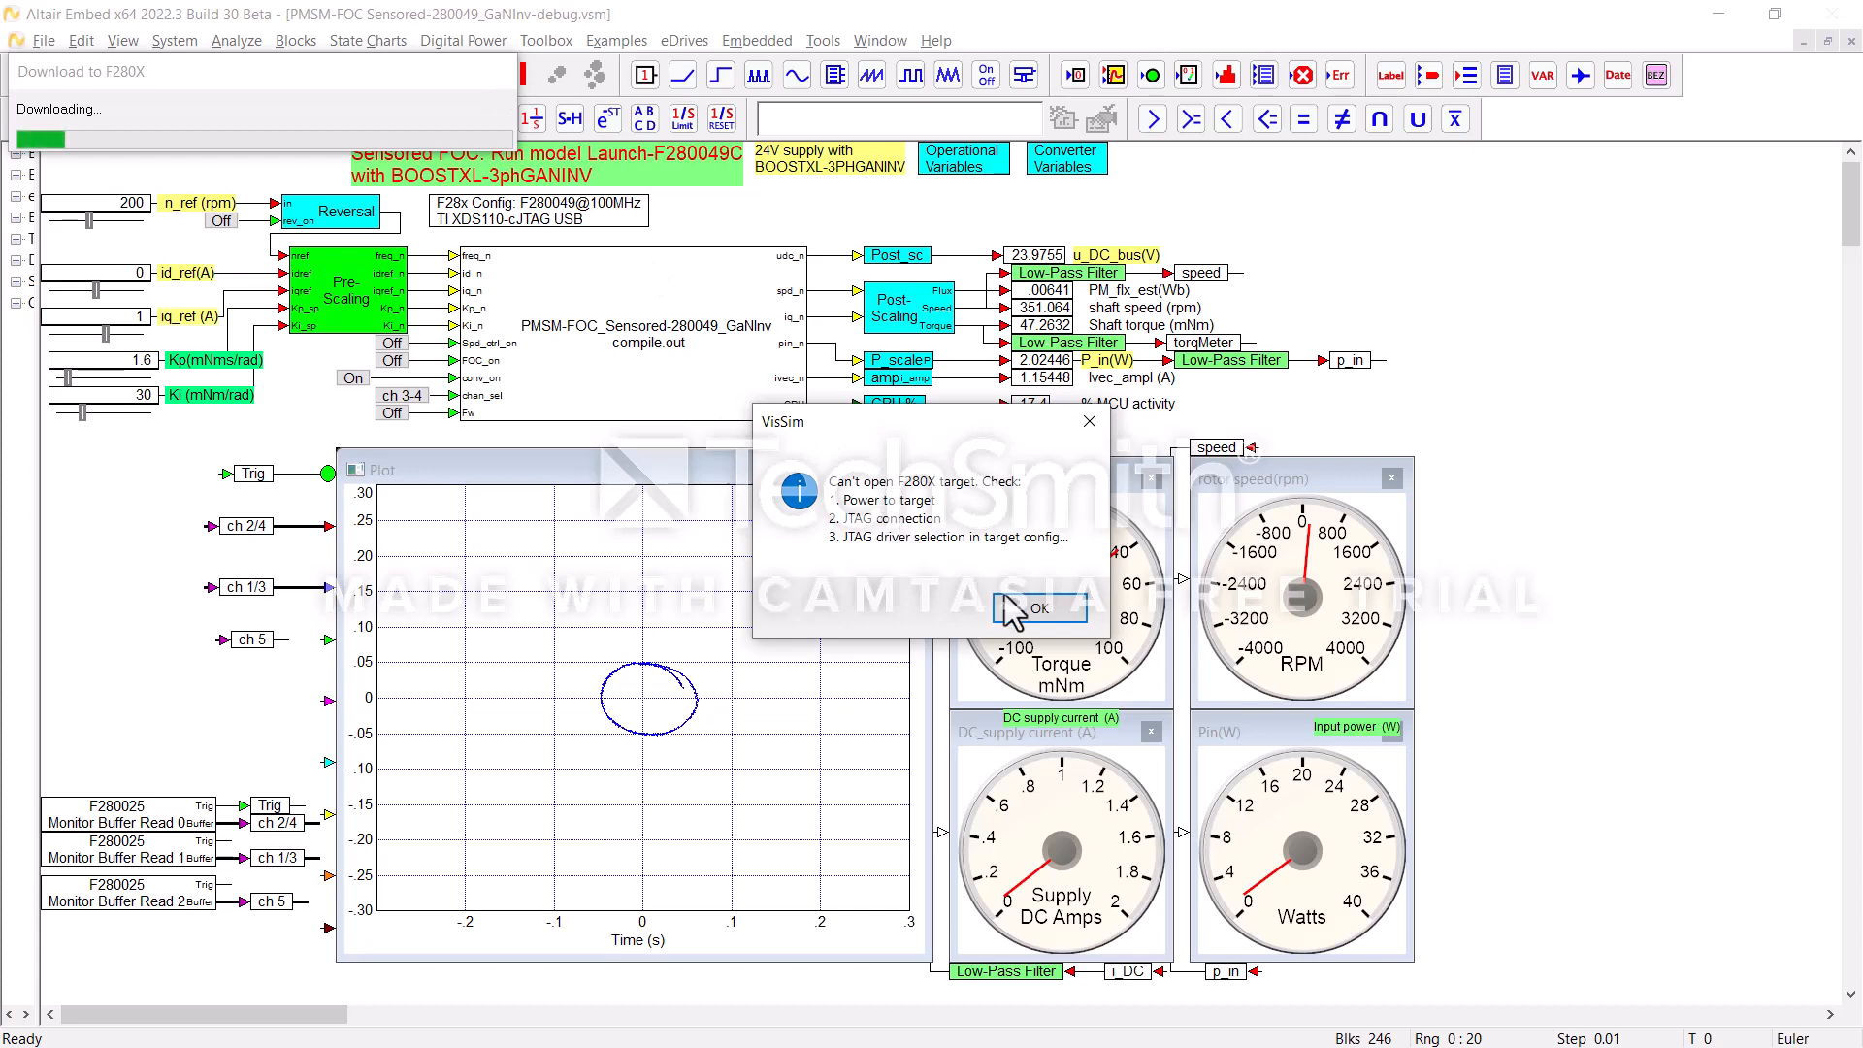
pyautogui.click(1039, 608)
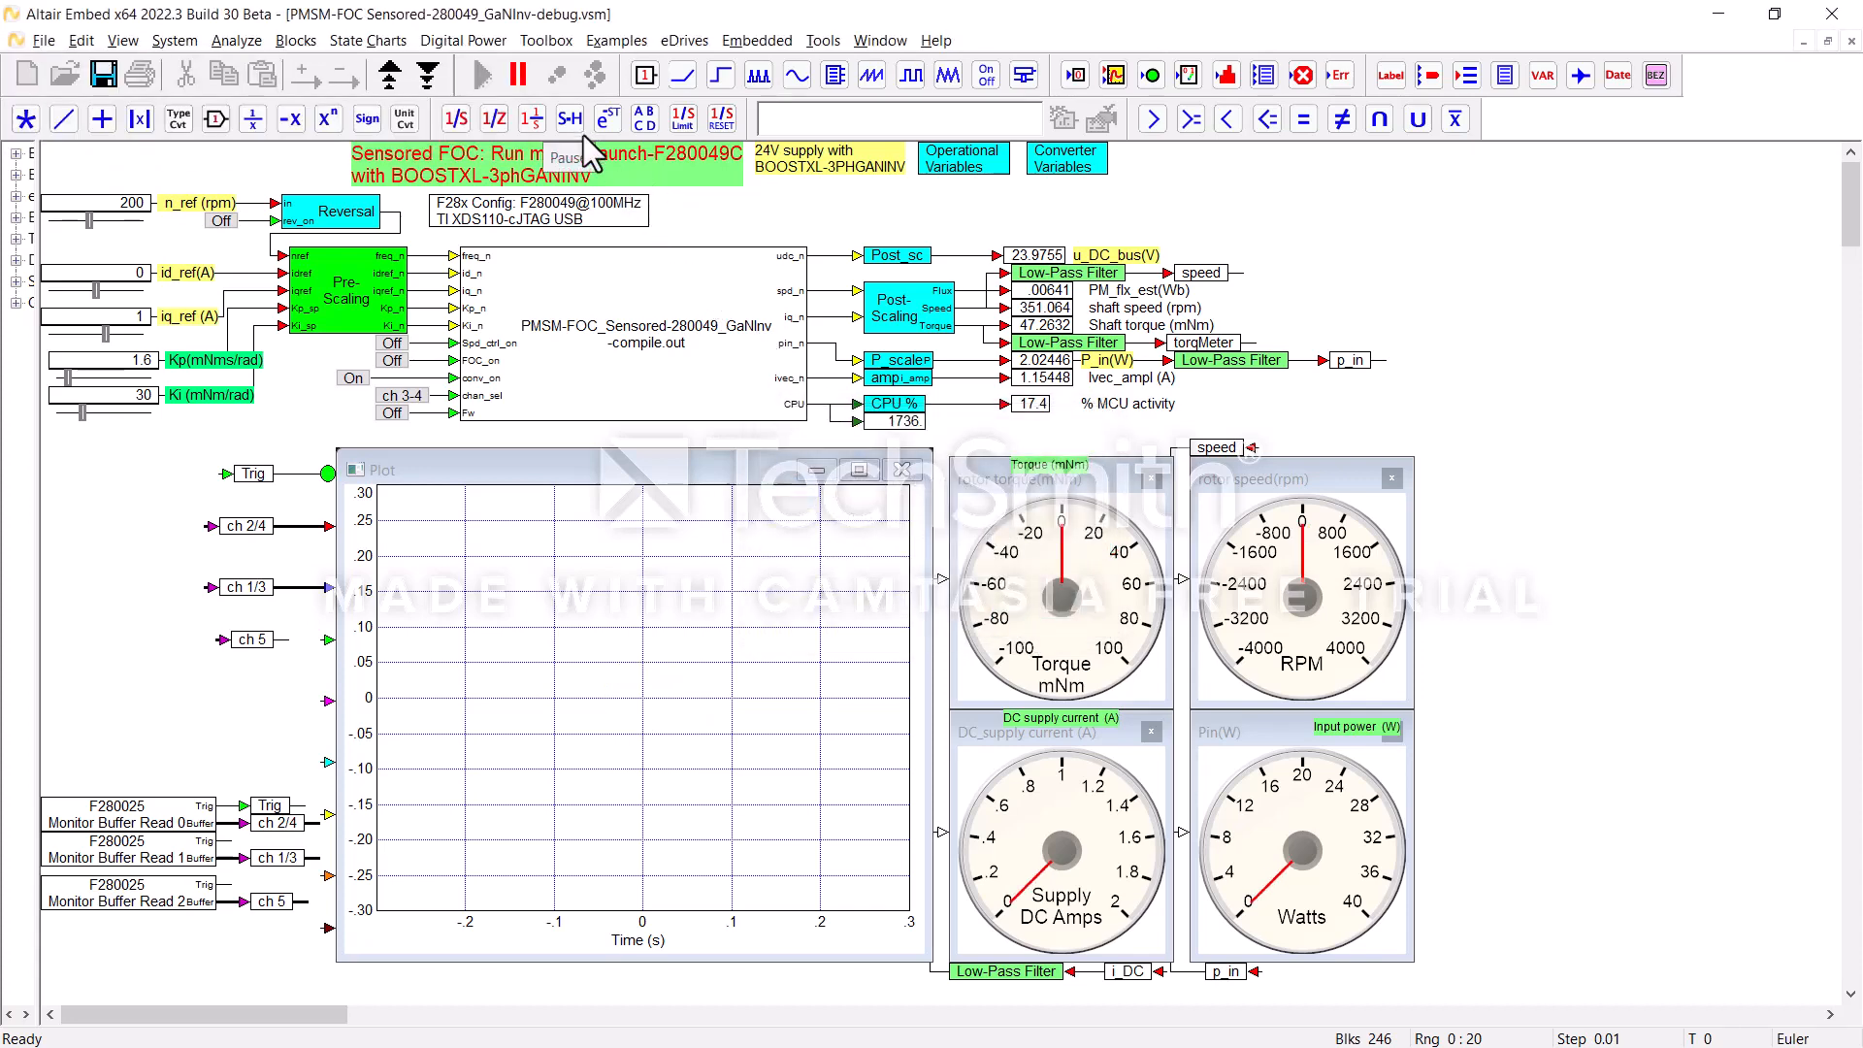
pyautogui.click(480, 74)
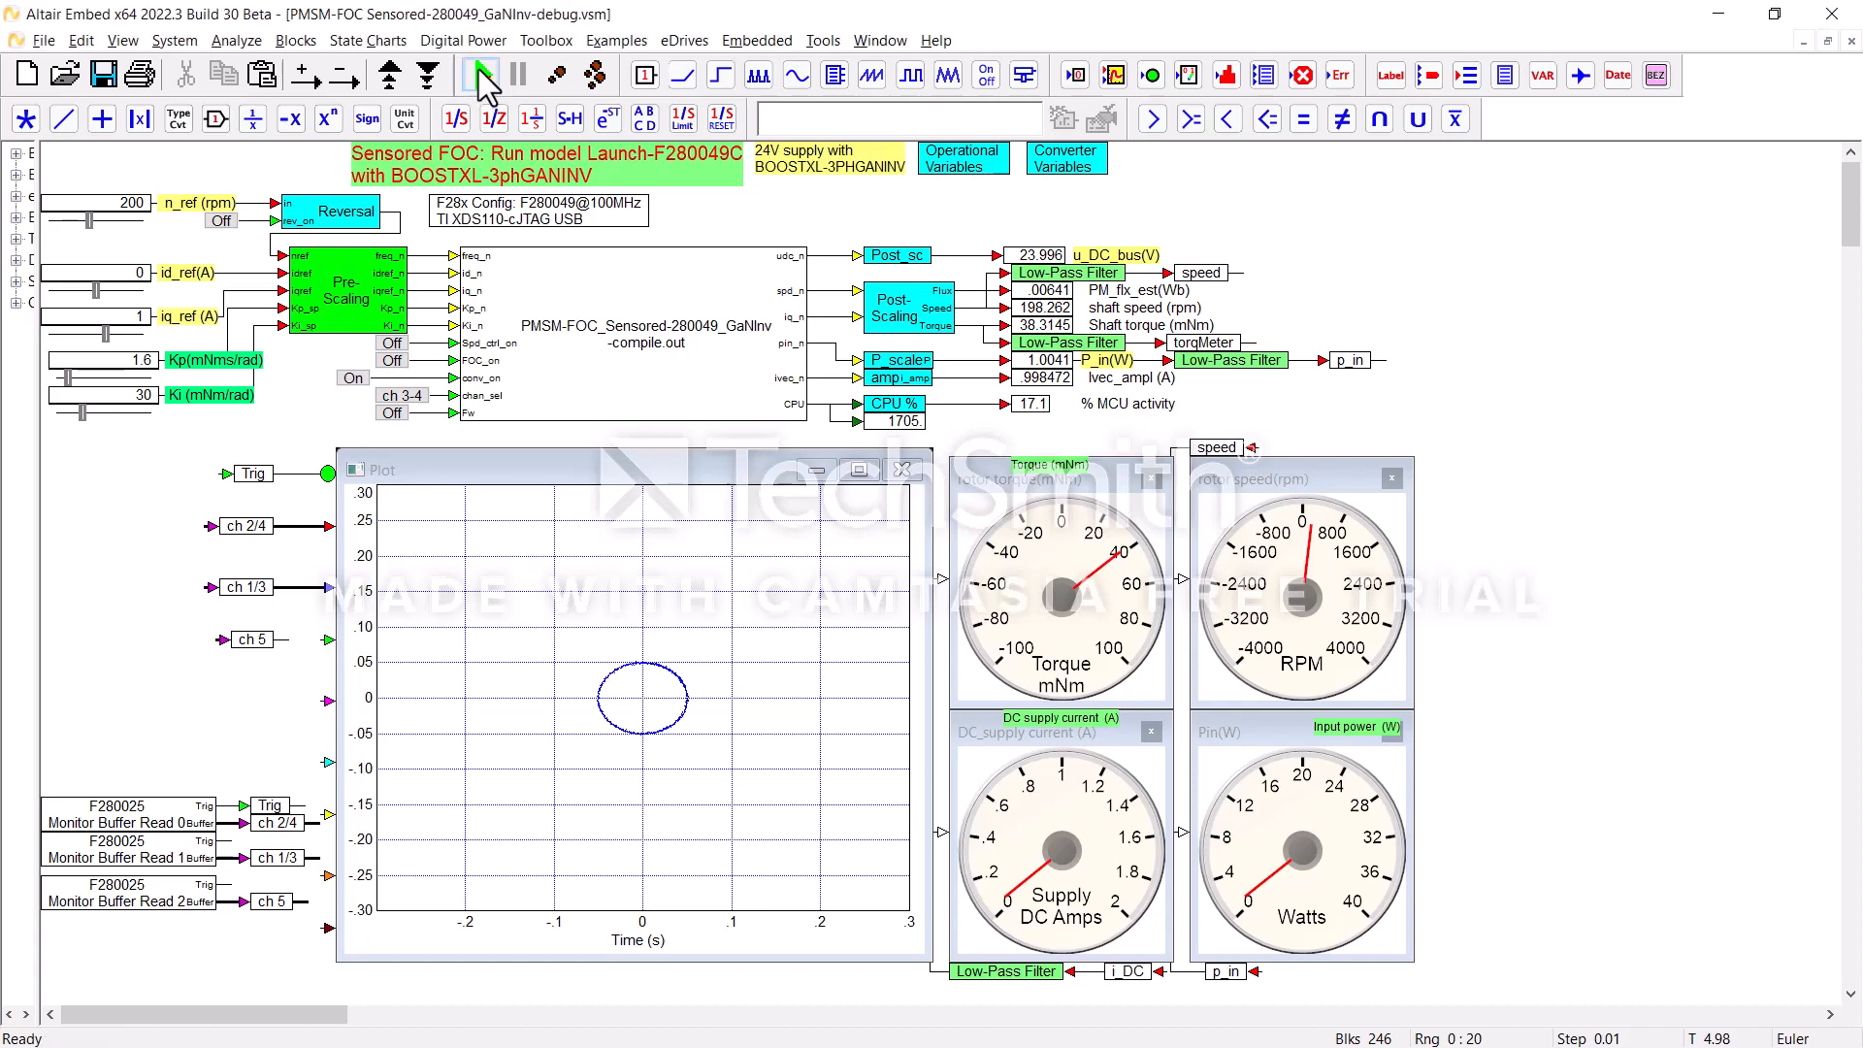
pyautogui.click(480, 73)
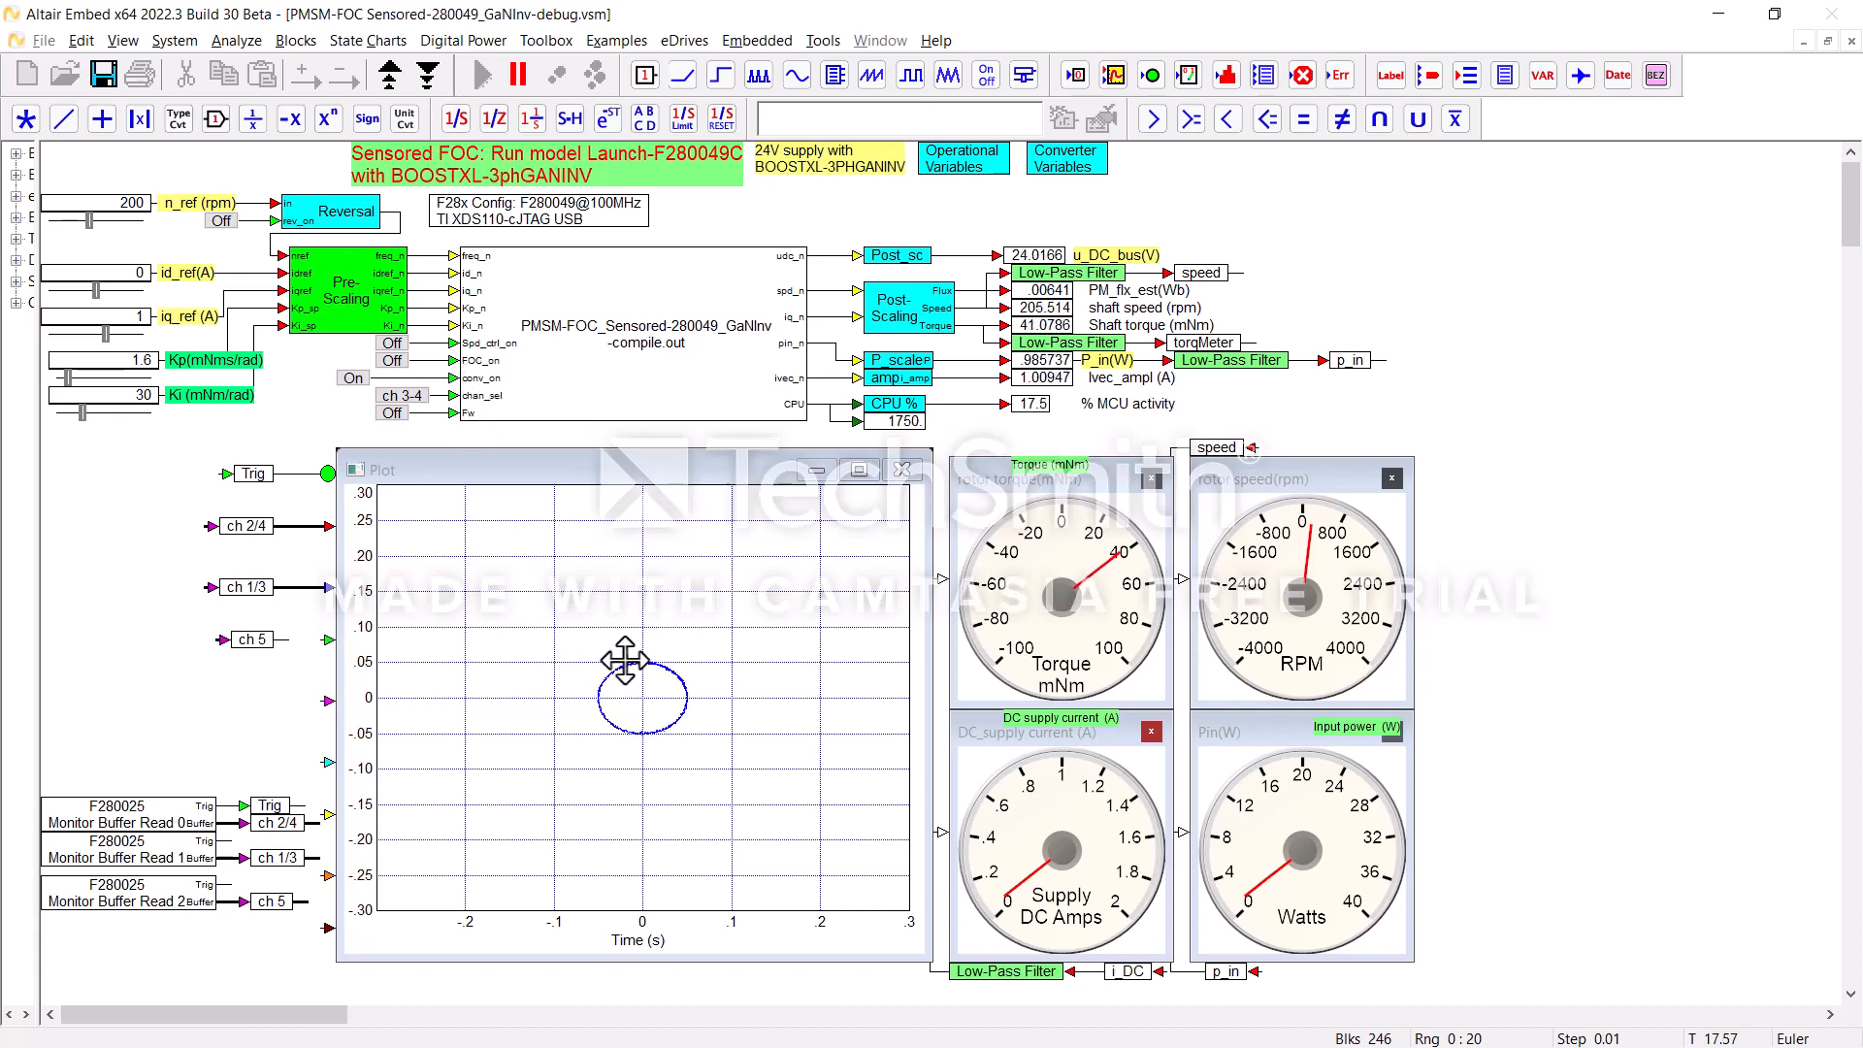
# Step: Vary the n_ref speed reference through 400, -150 and 1300 rpm, and set it to 1250 rpm
pyautogui.click(94, 222)
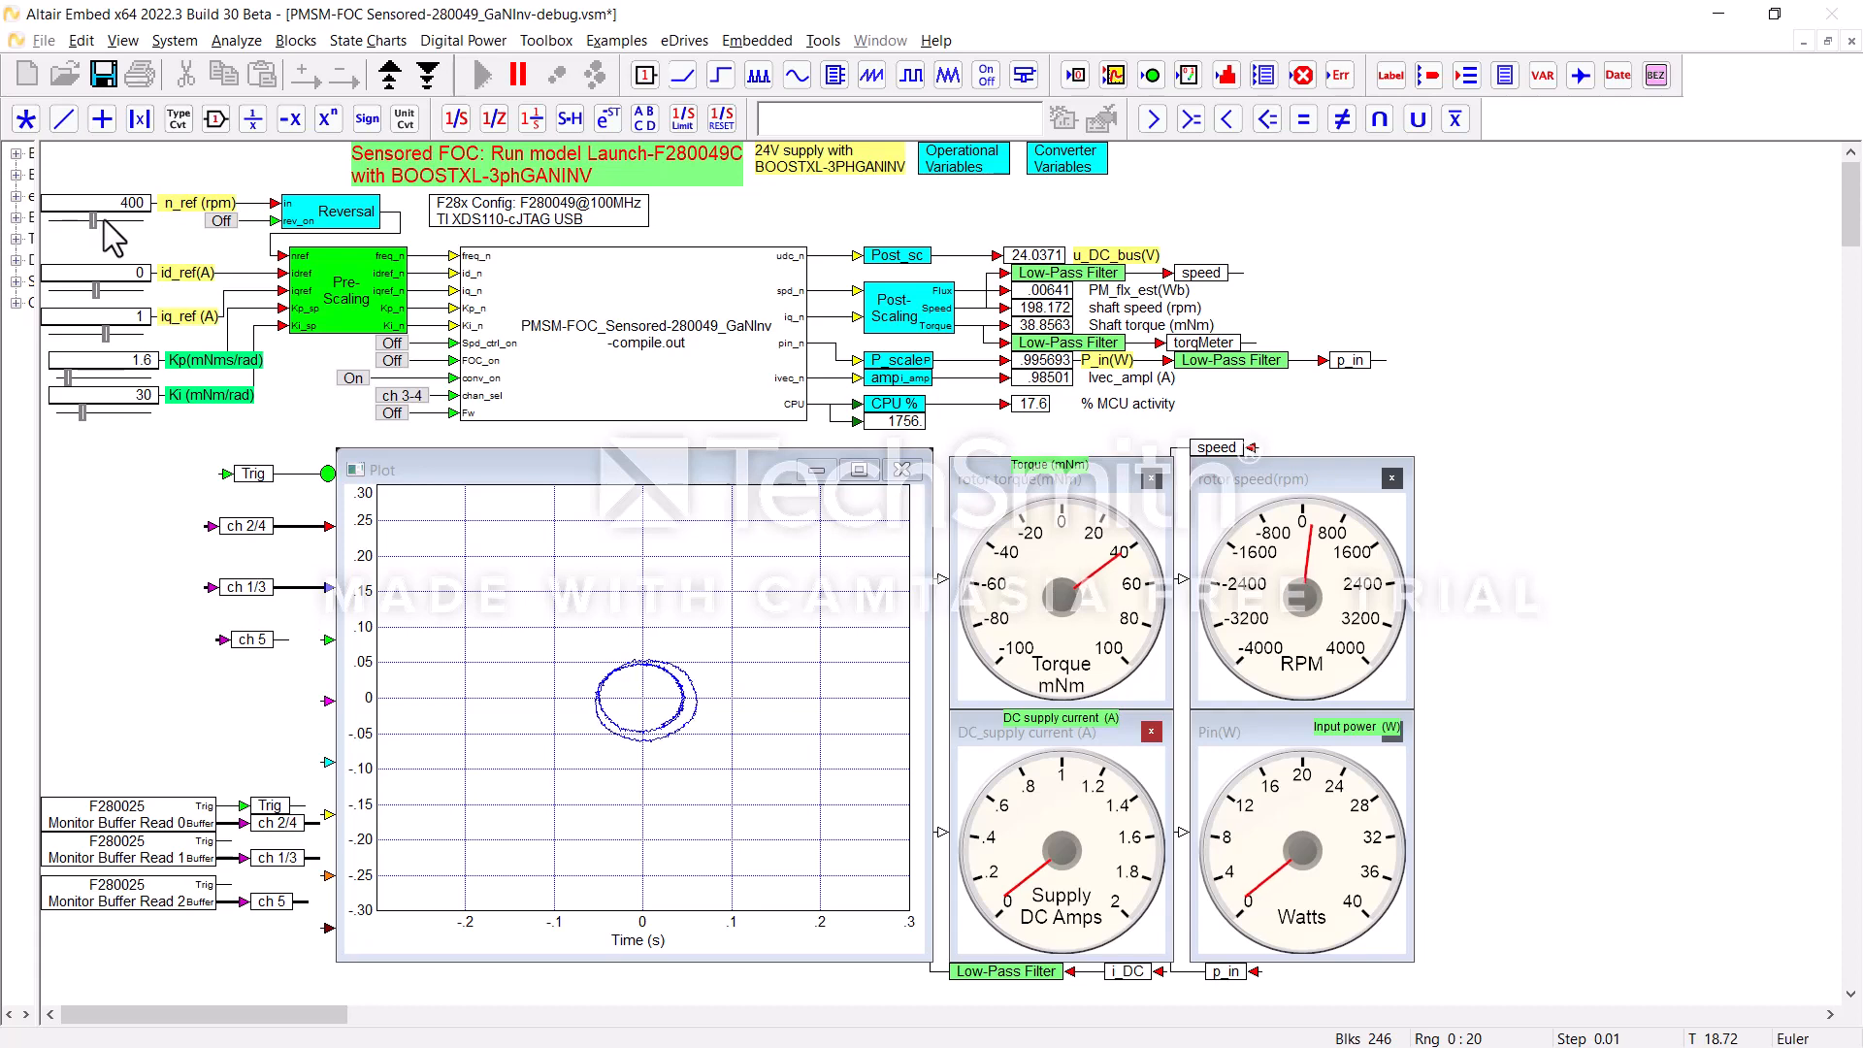
pyautogui.click(92, 222)
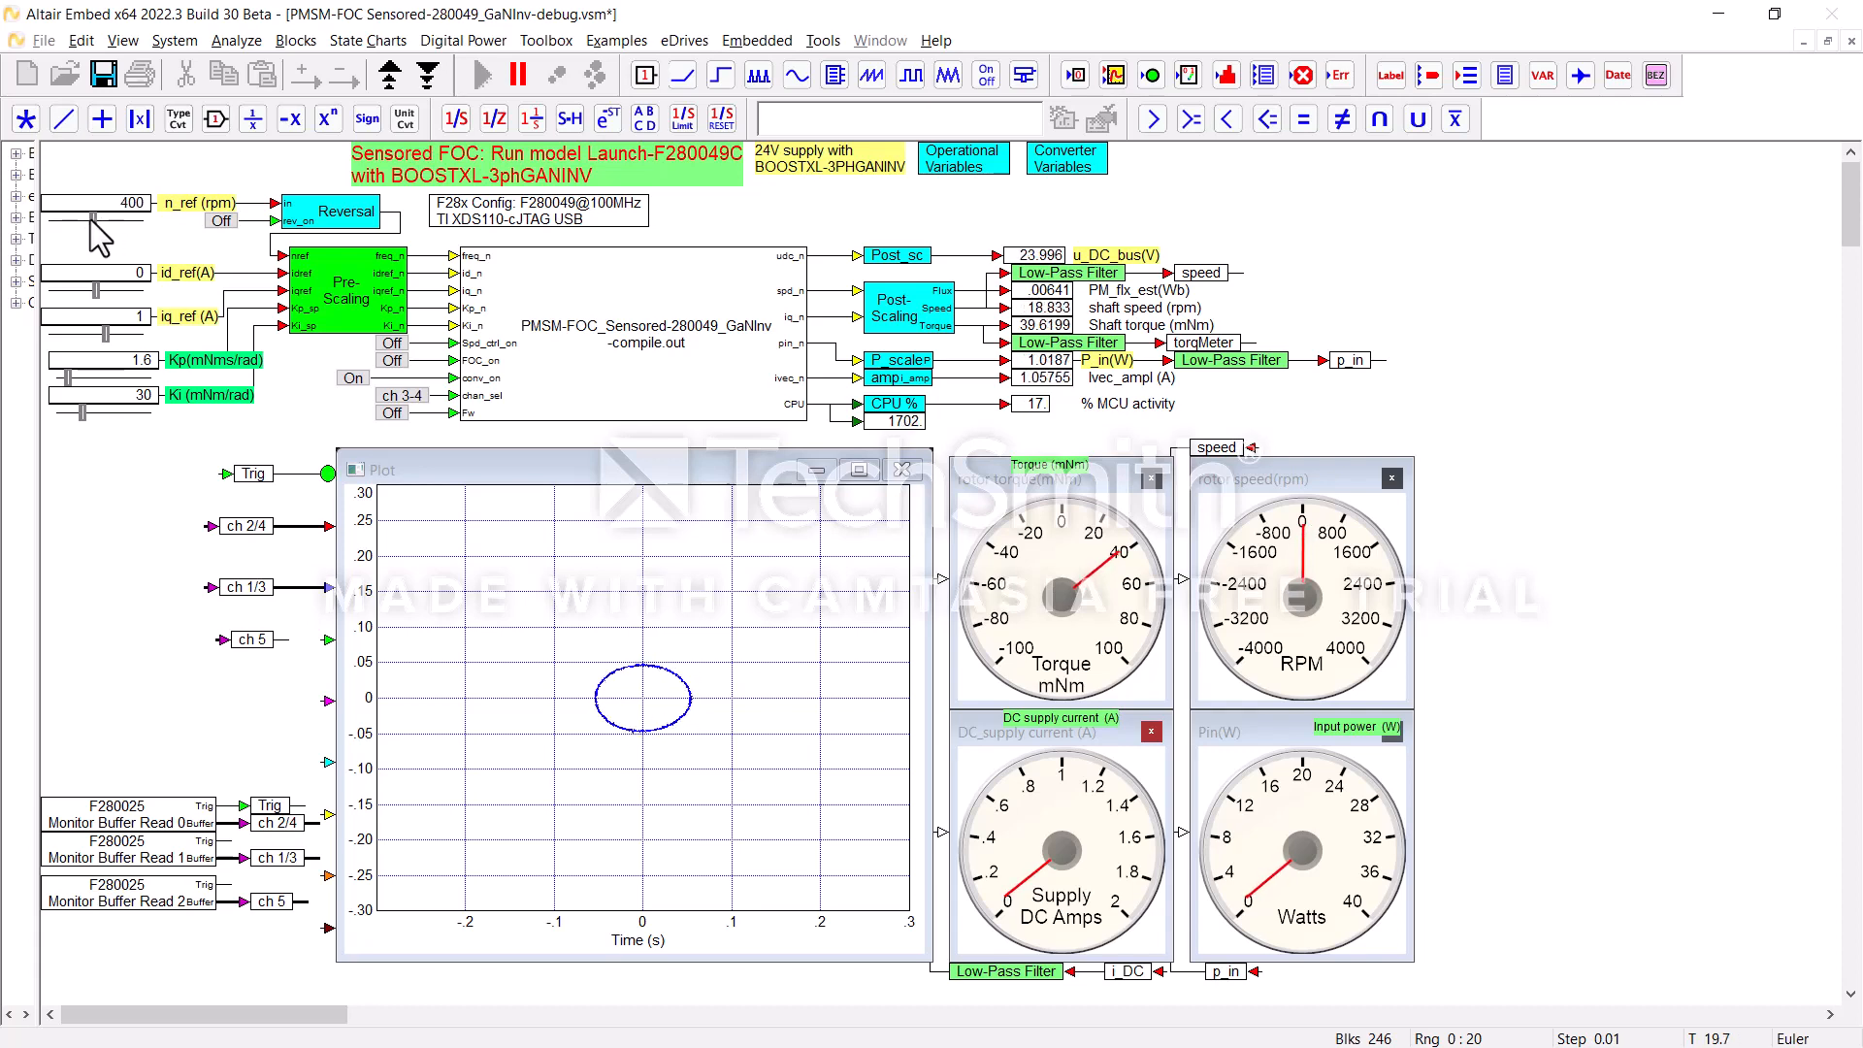
pyautogui.moveTo(89, 220); pyautogui.dragTo(82, 220)
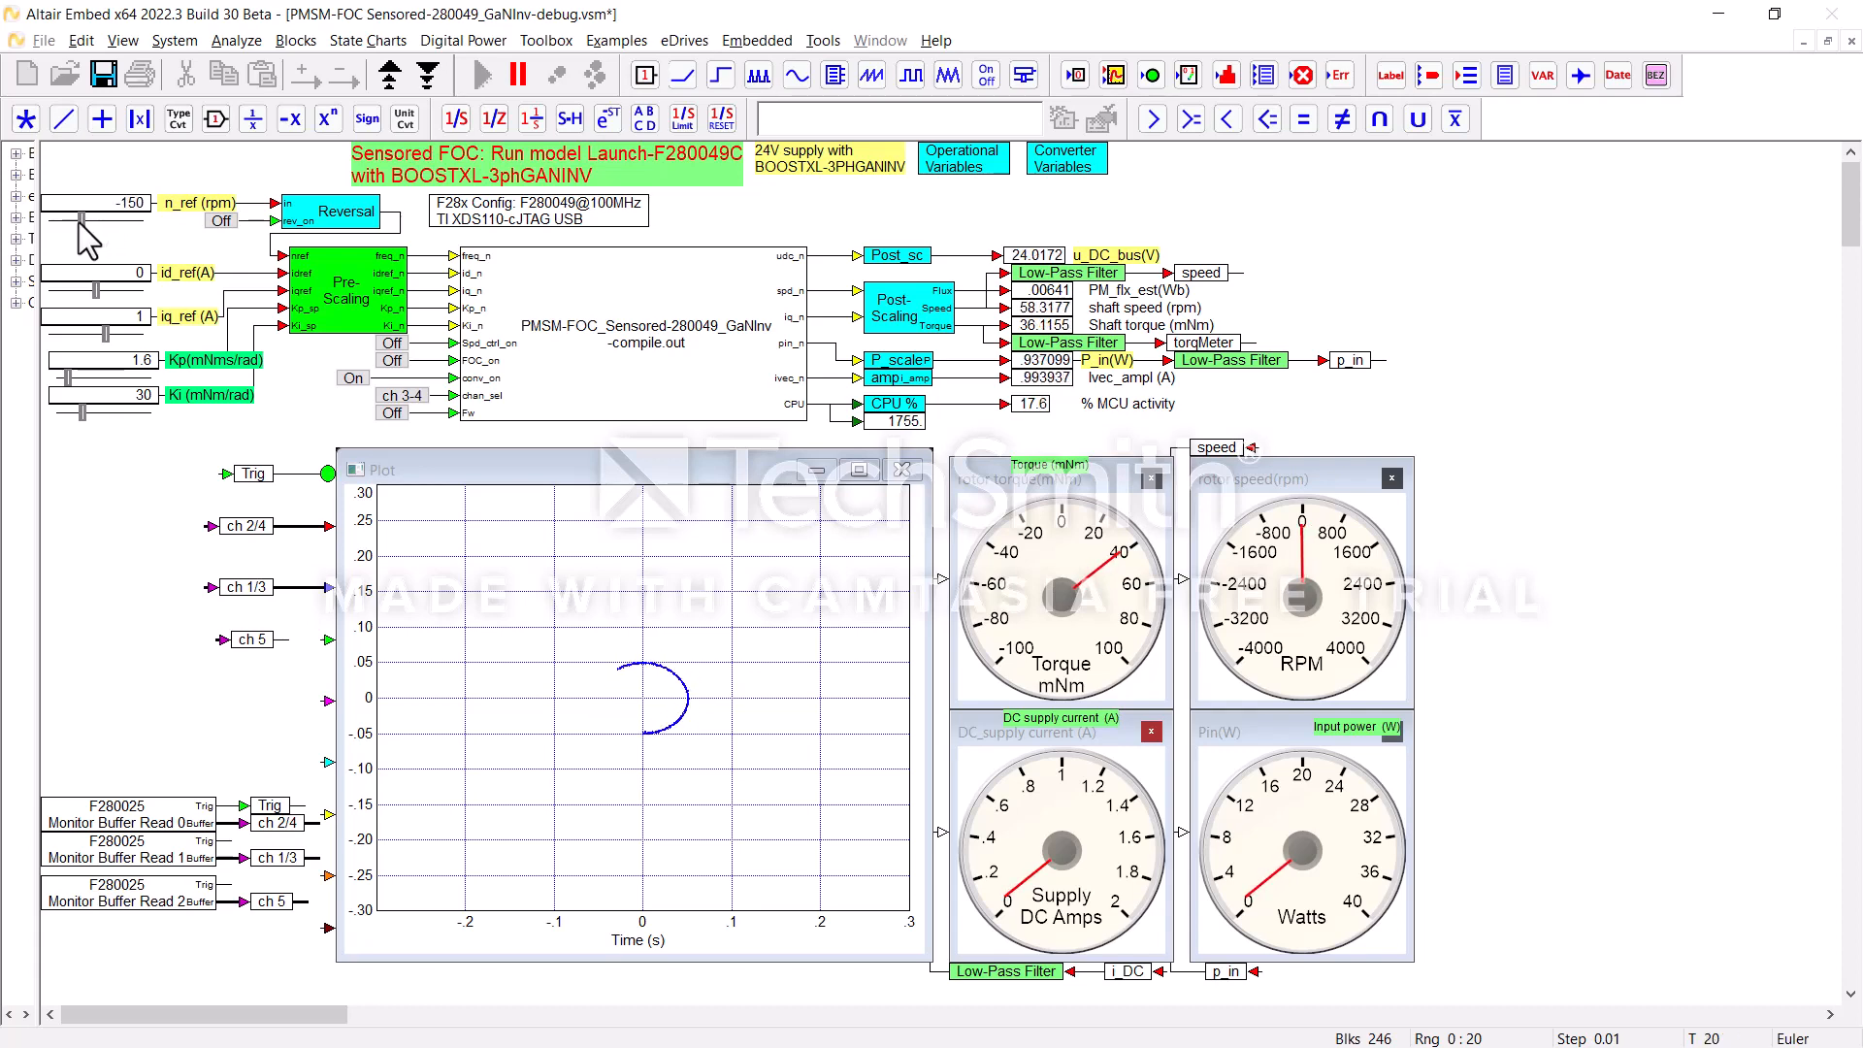
pyautogui.click(80, 223)
pyautogui.click(109, 221)
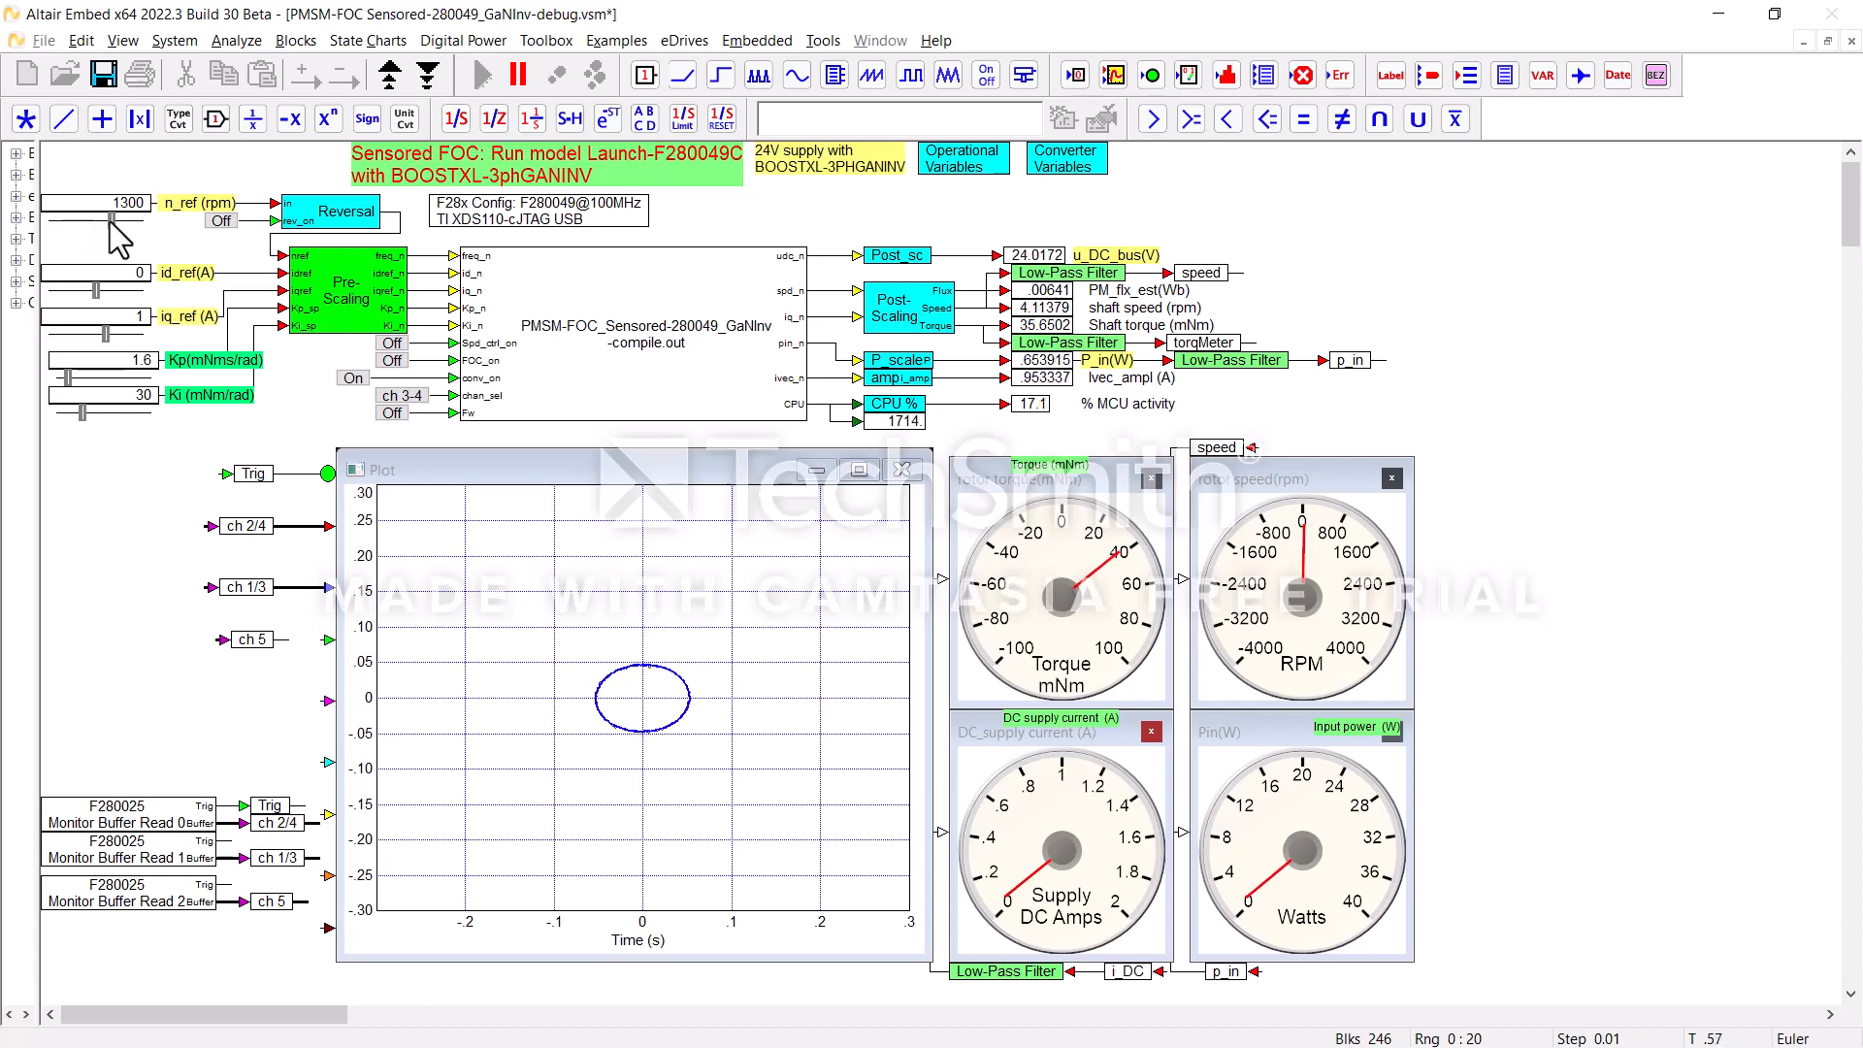
pyautogui.click(106, 221)
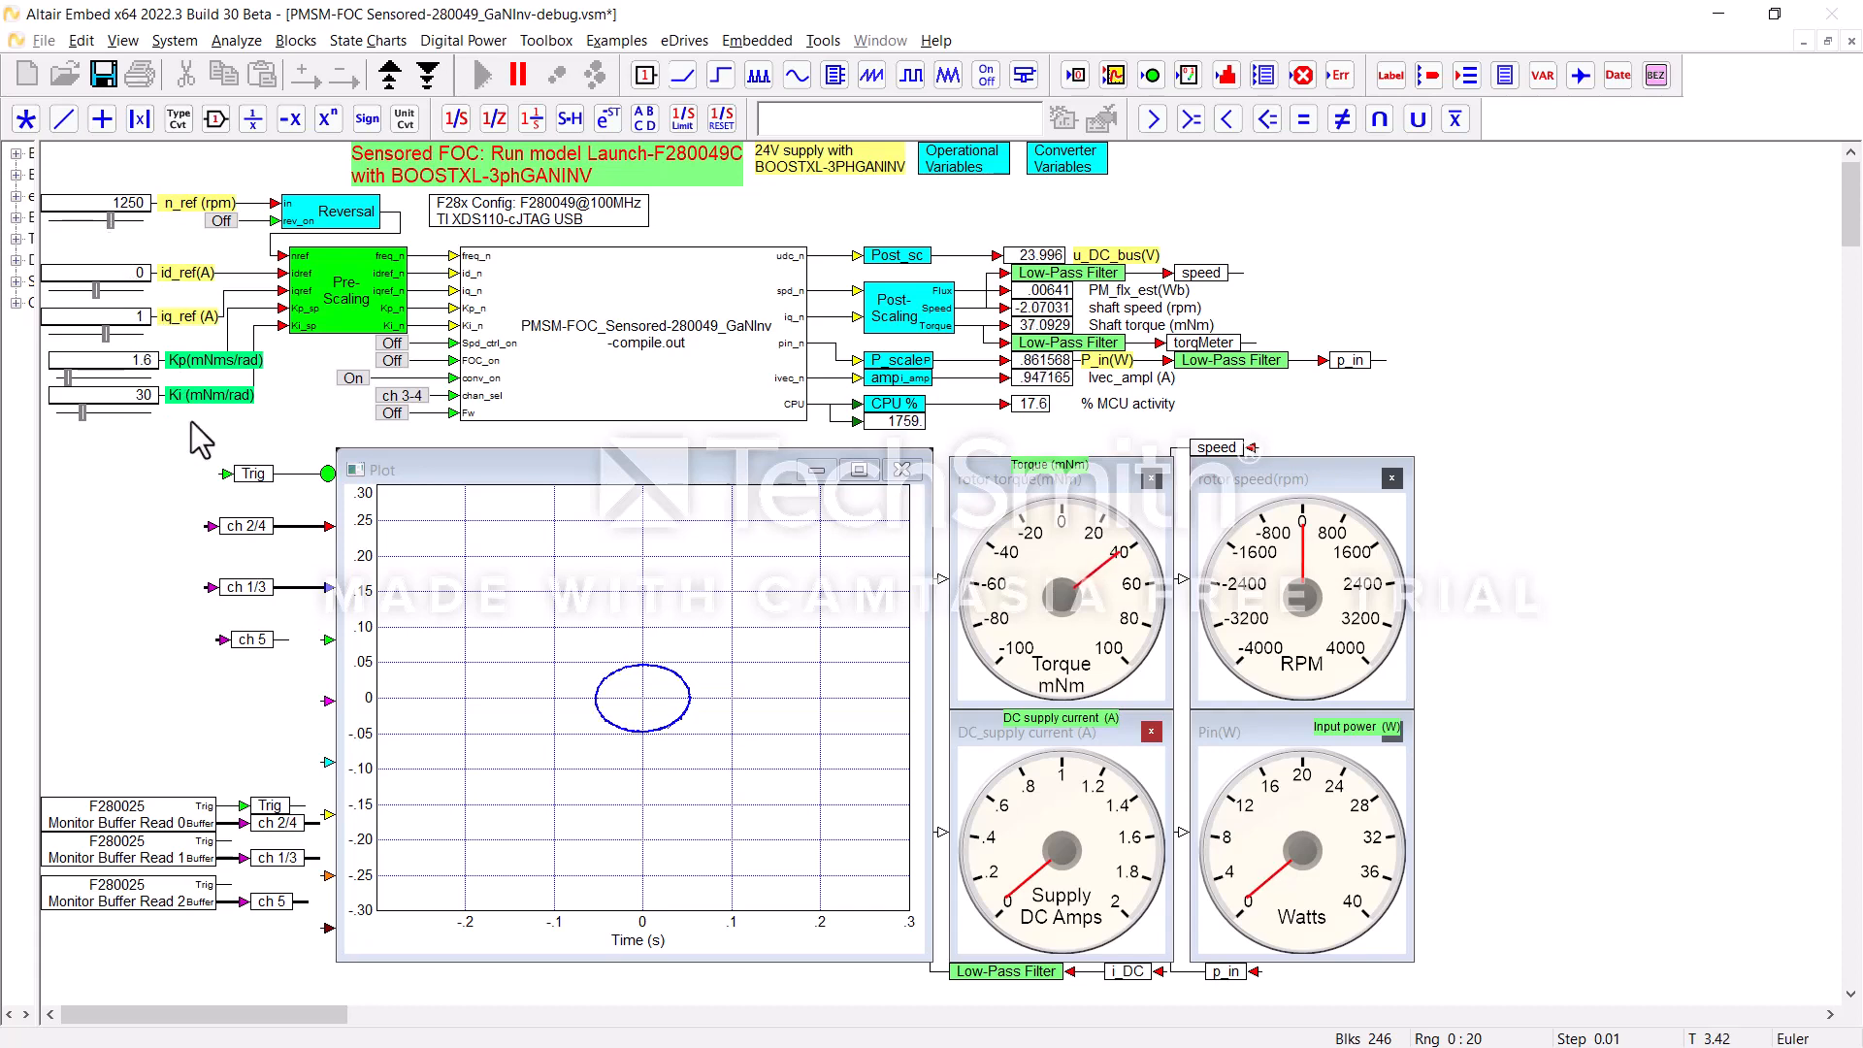
# Step: Switch on Spd_ctrl_on and FOC_on, and vary n_ref through 2250 and 1050 rpm, ending at 3000 rpm
pyautogui.click(393, 361)
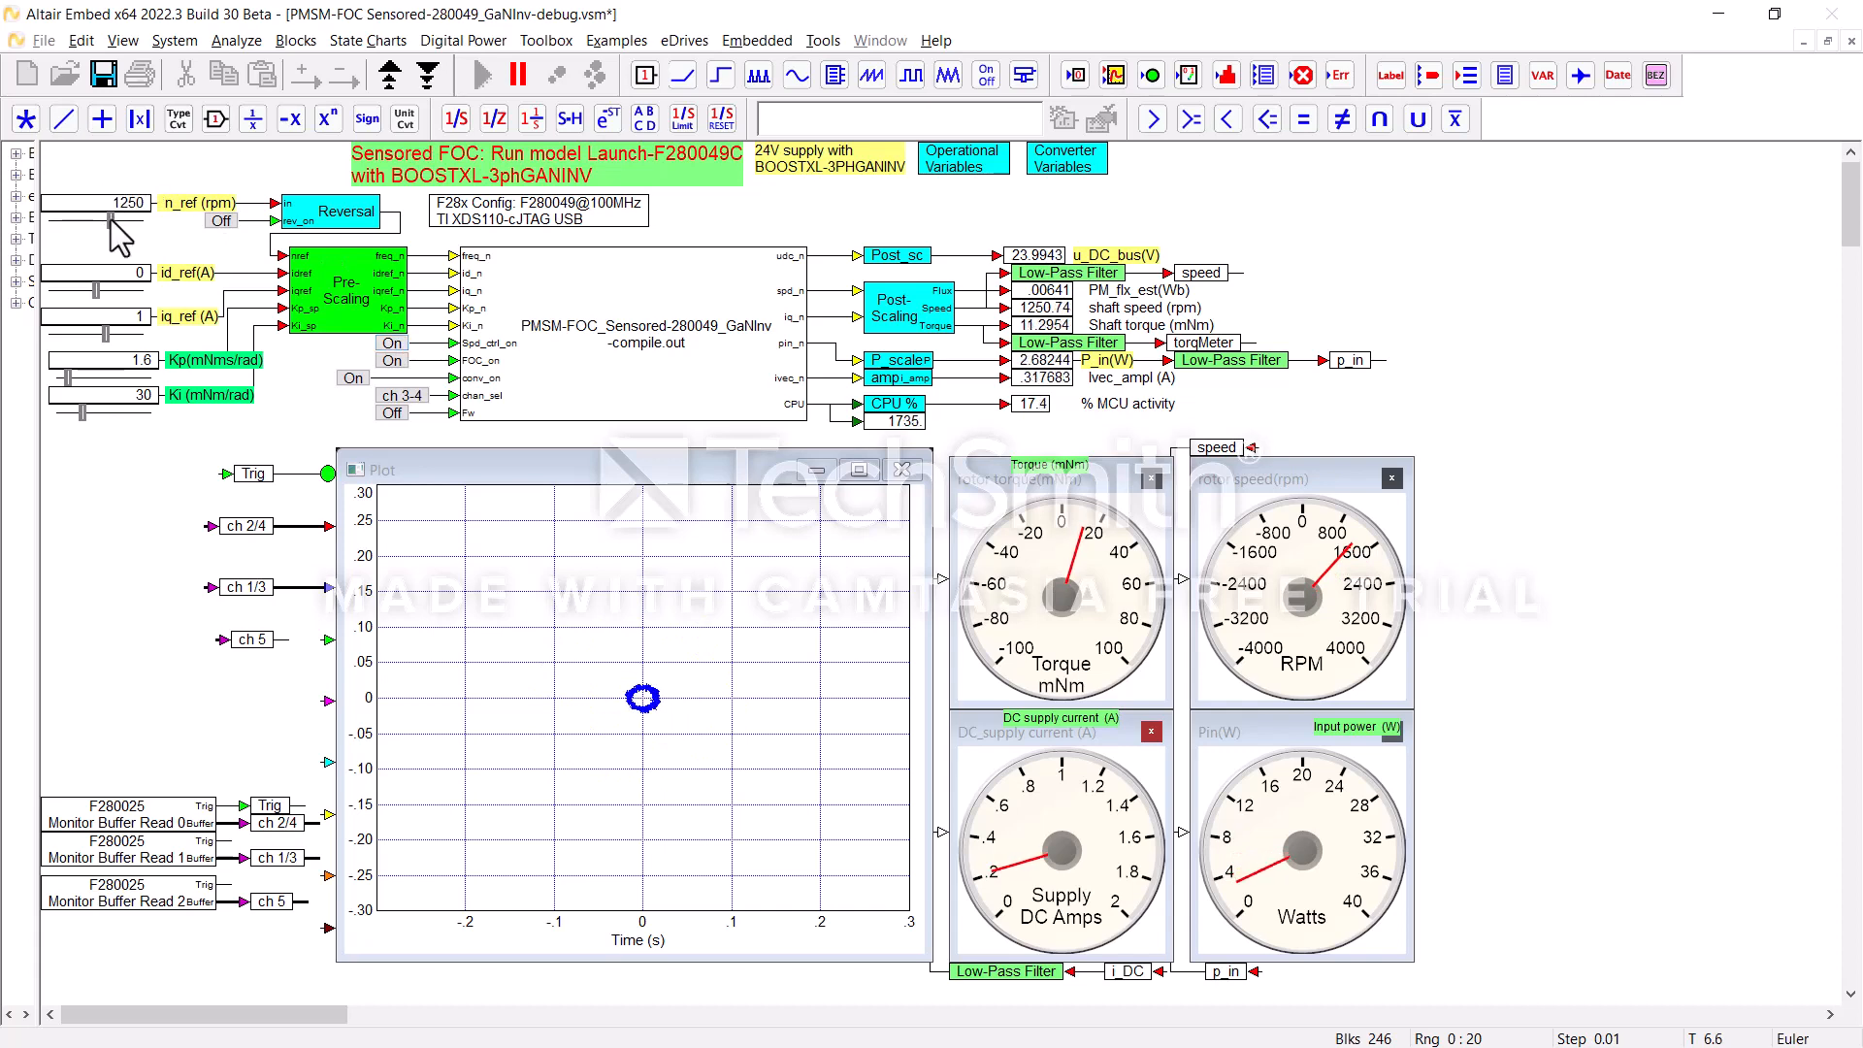
pyautogui.moveTo(114, 222); pyautogui.dragTo(131, 222)
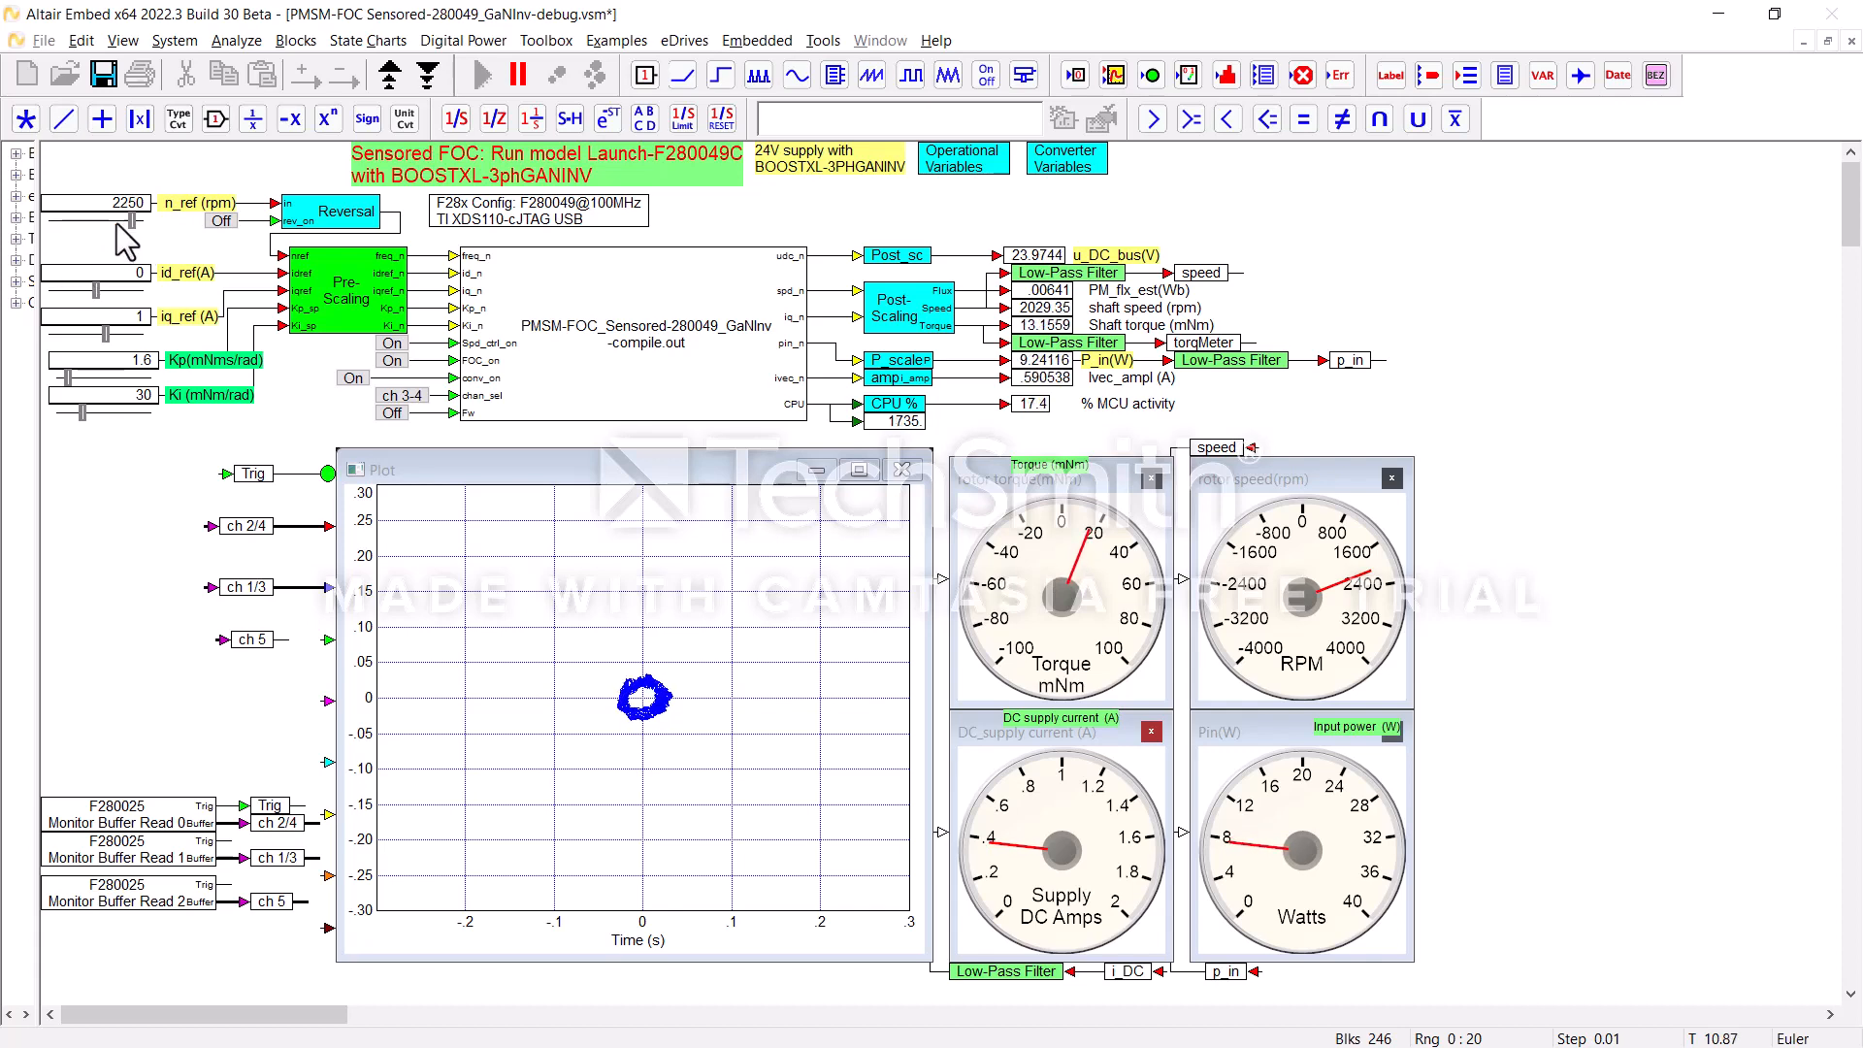
pyautogui.moveTo(117, 223)
pyautogui.mouseDown()
pyautogui.moveTo(82, 227)
pyautogui.moveTo(105, 226)
pyautogui.mouseUp()
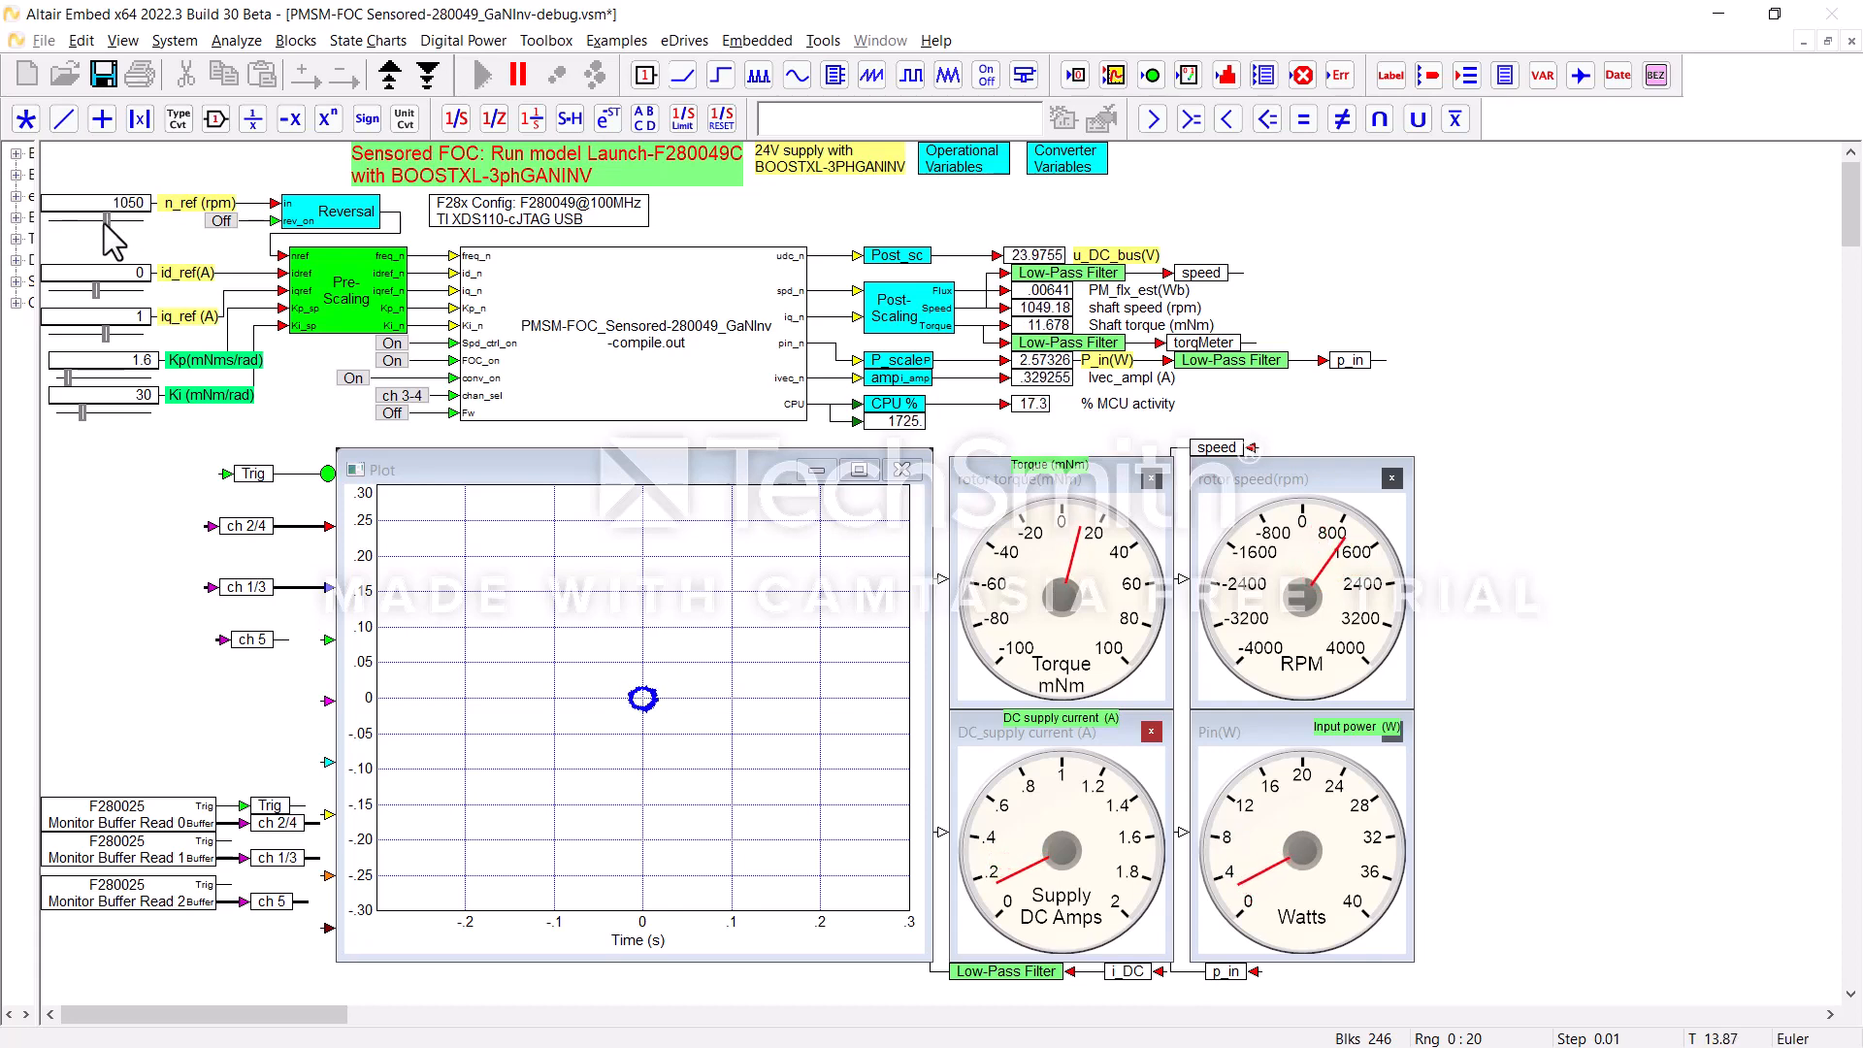
pyautogui.click(96, 223)
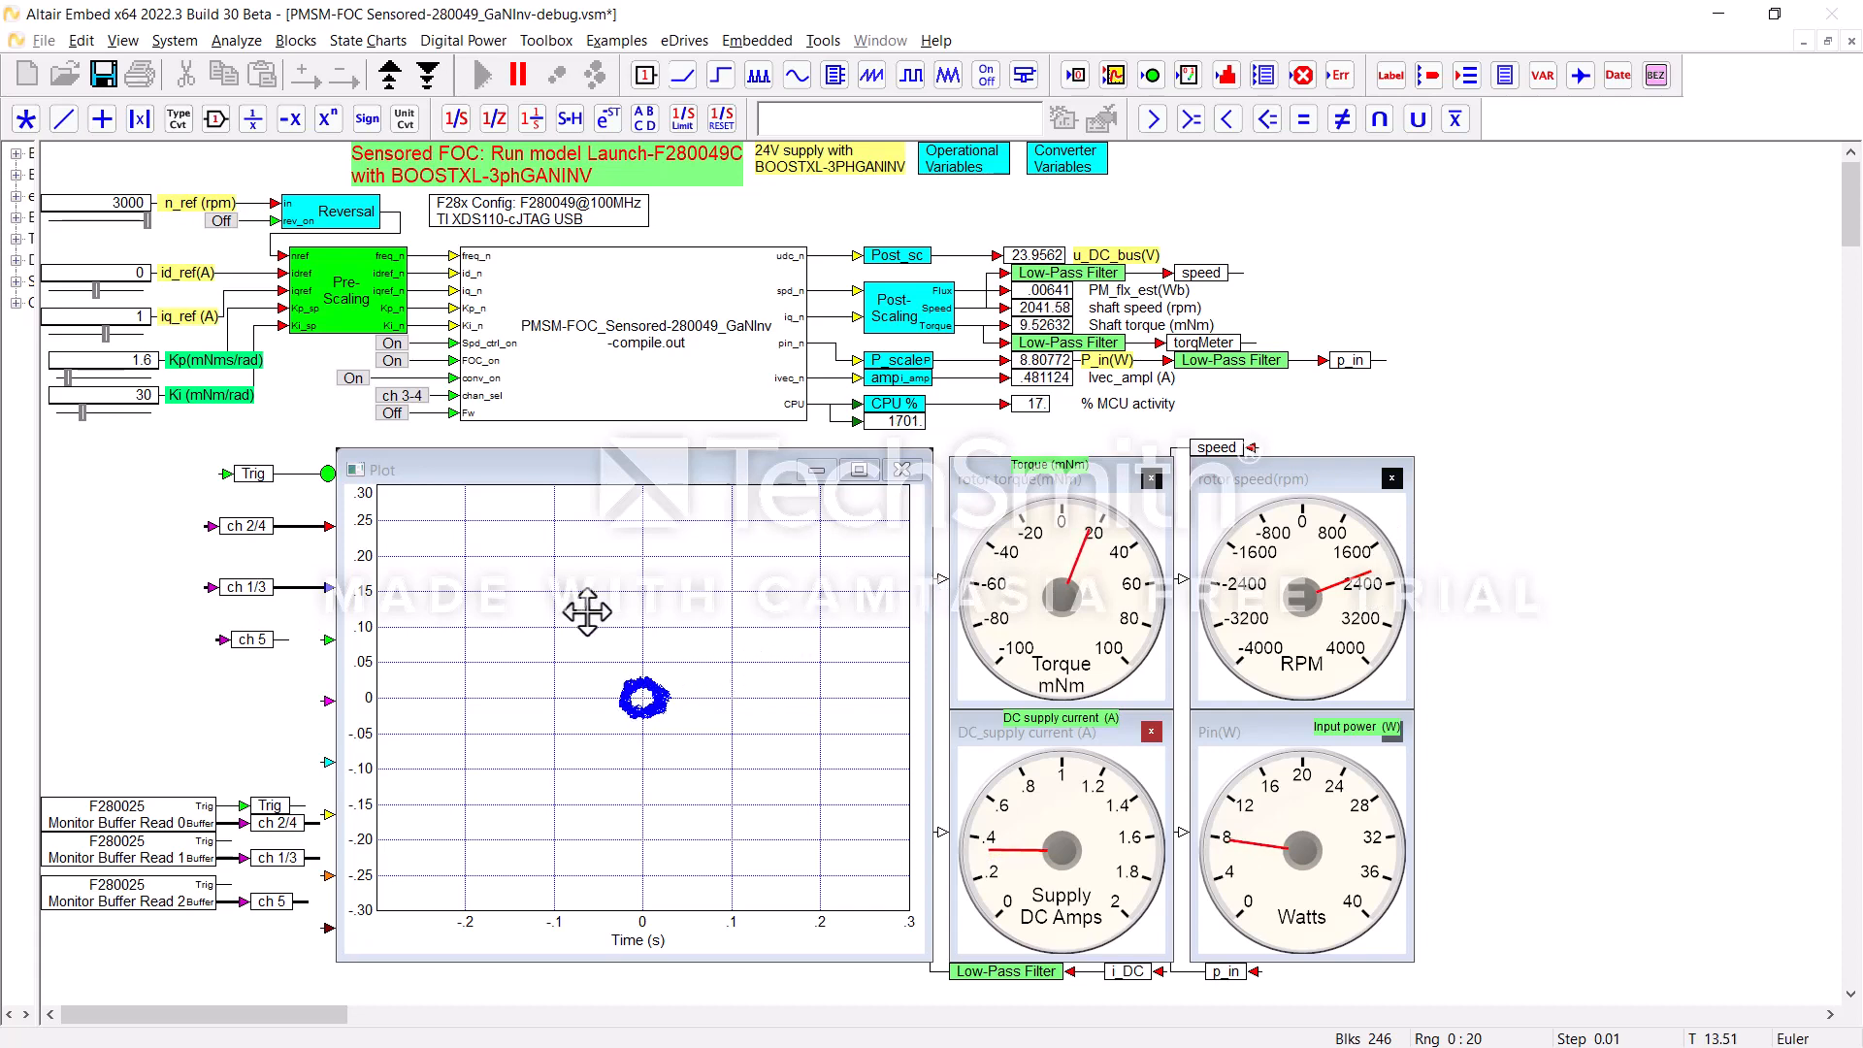
# Step: Turn the Fw input on at the 3000 rpm reference to compare the motor response, and switch it back off
pyautogui.click(391, 413)
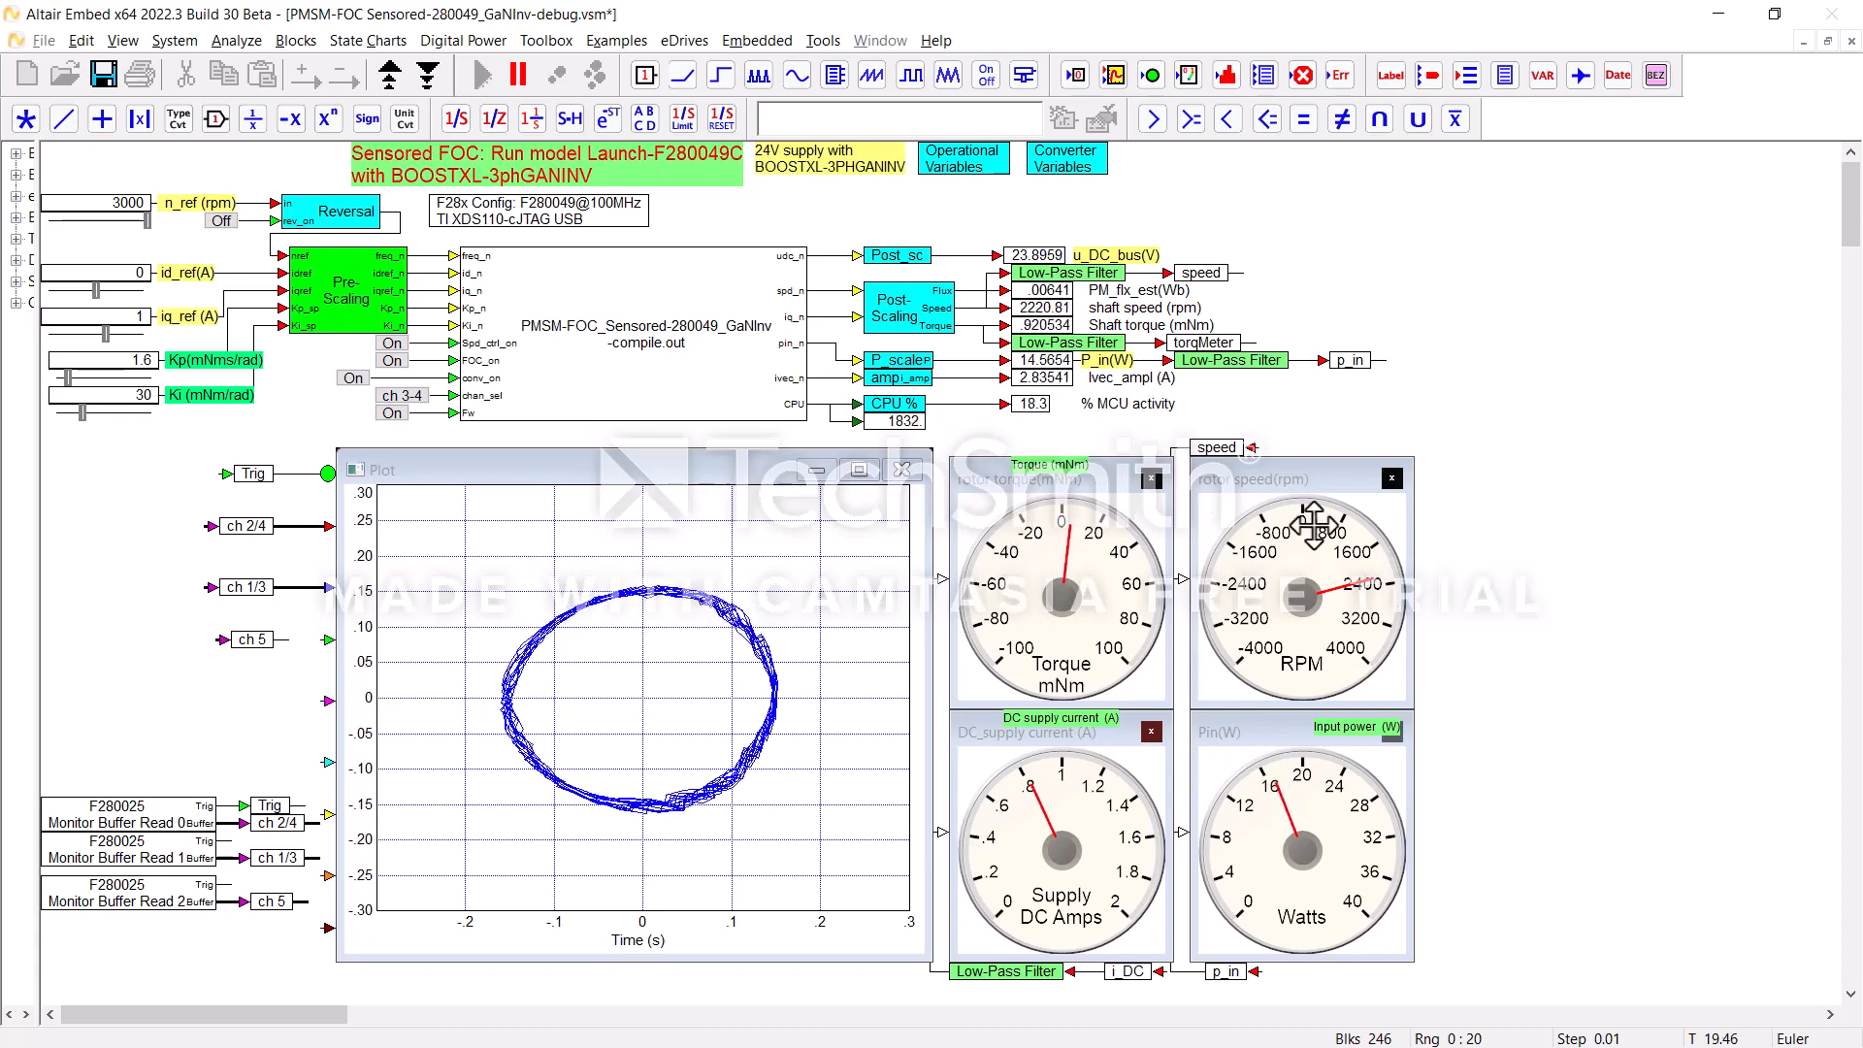
pyautogui.click(392, 413)
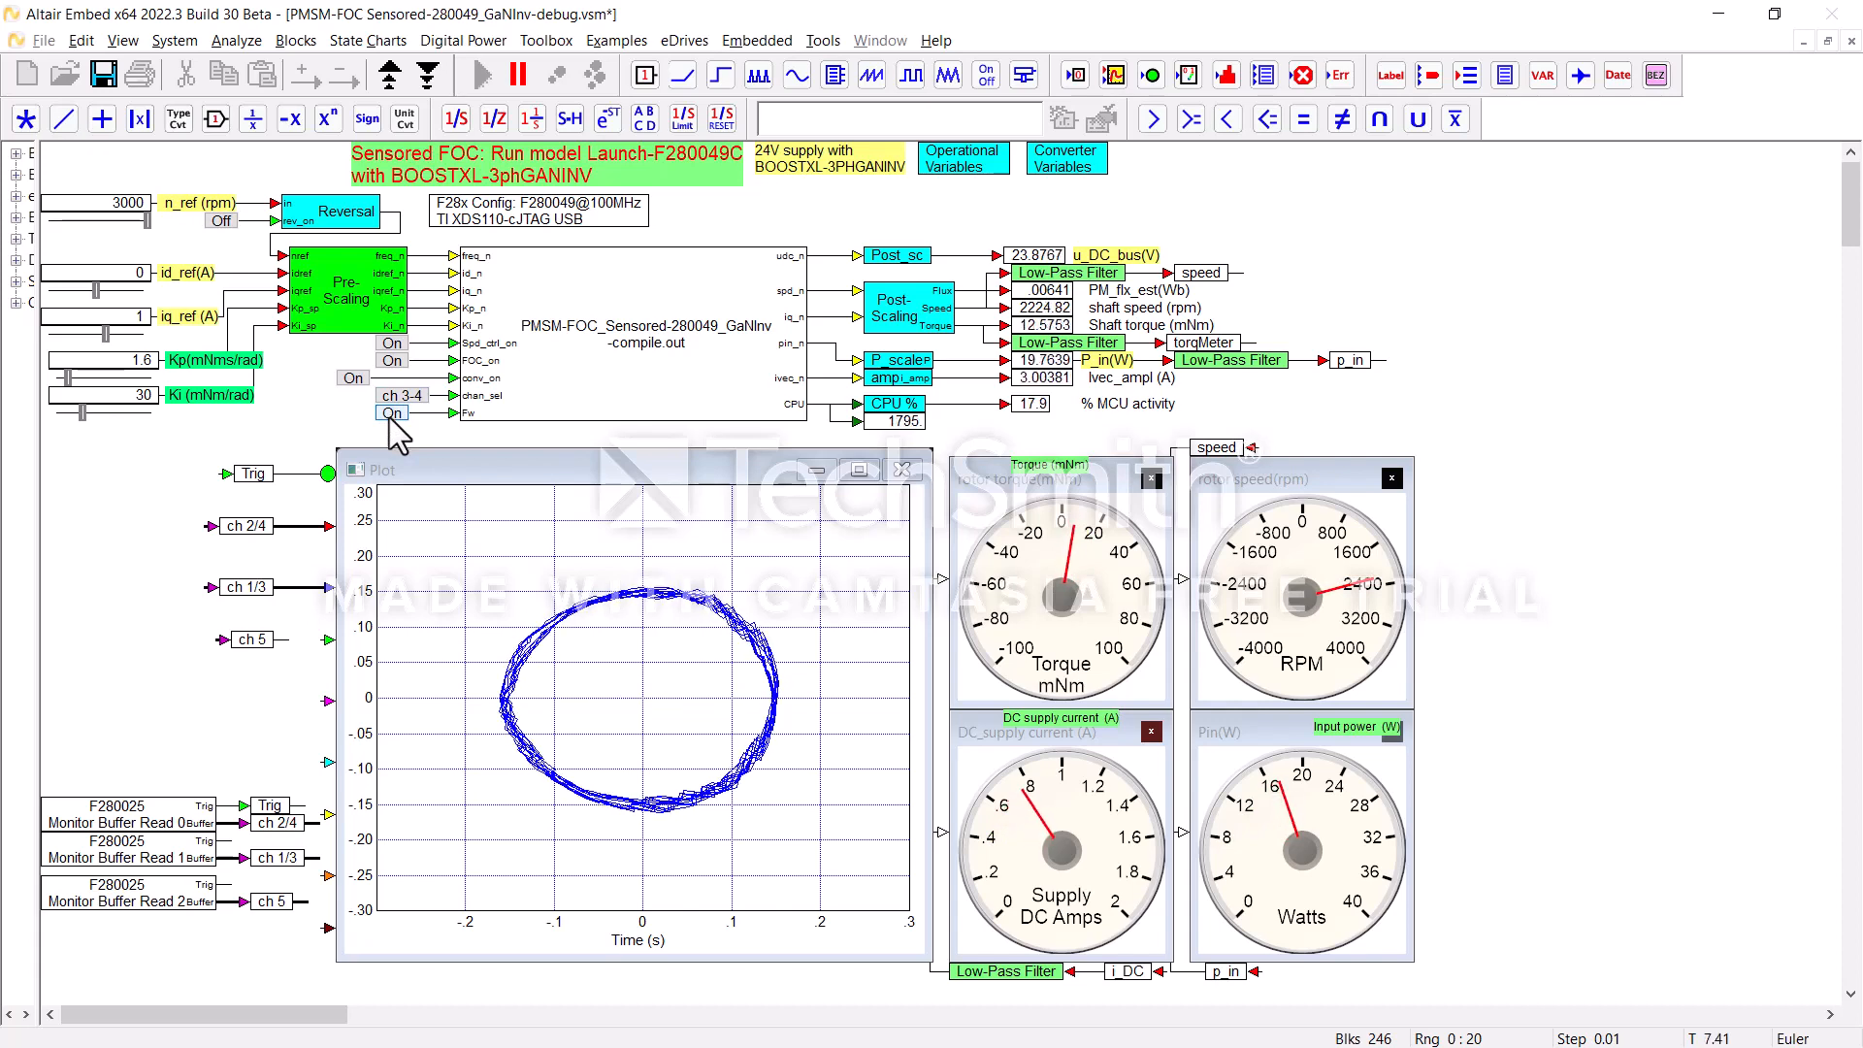
pyautogui.click(391, 413)
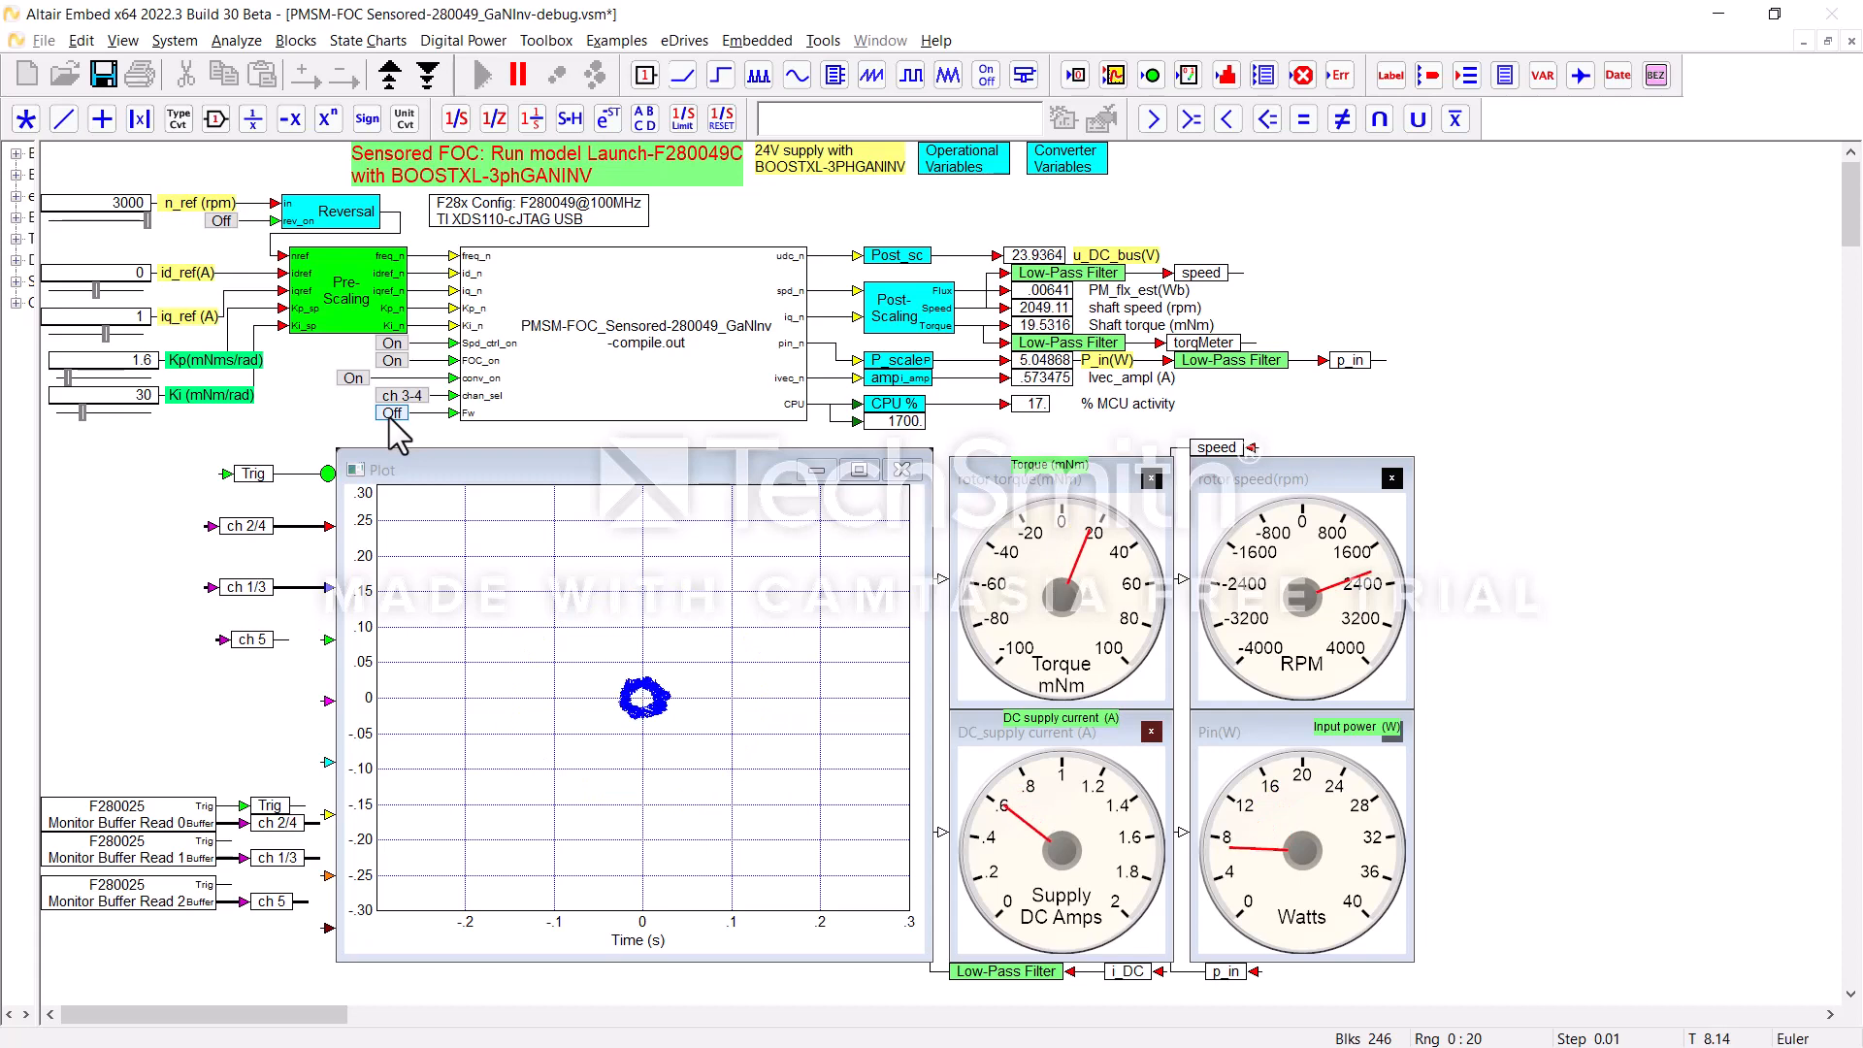